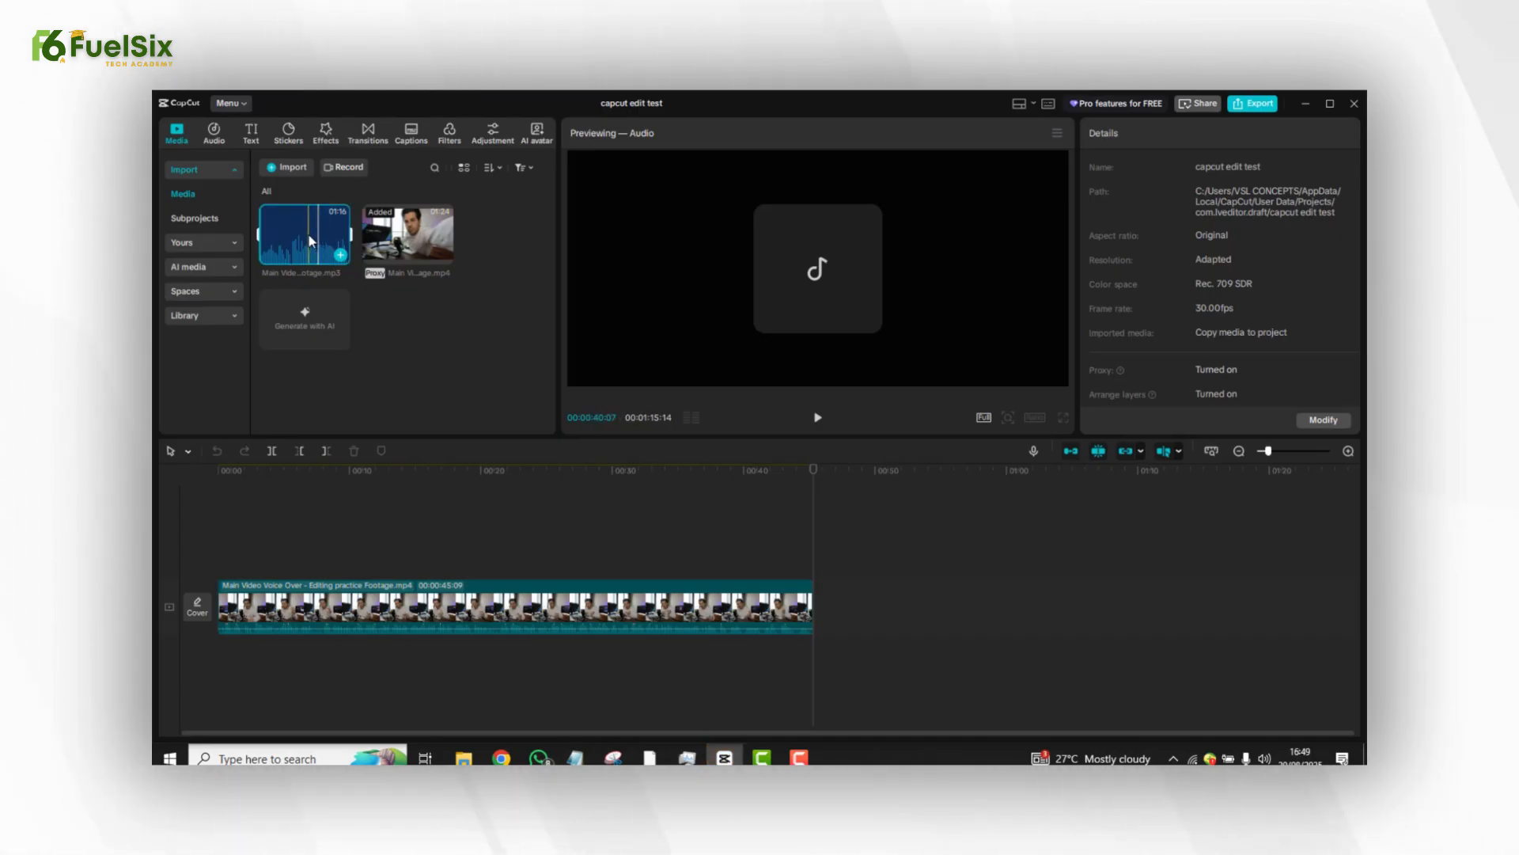
Add the imported voice-over MP3 to the timeline below the video clip, starting at the beginning
drag(310, 241, 302, 526)
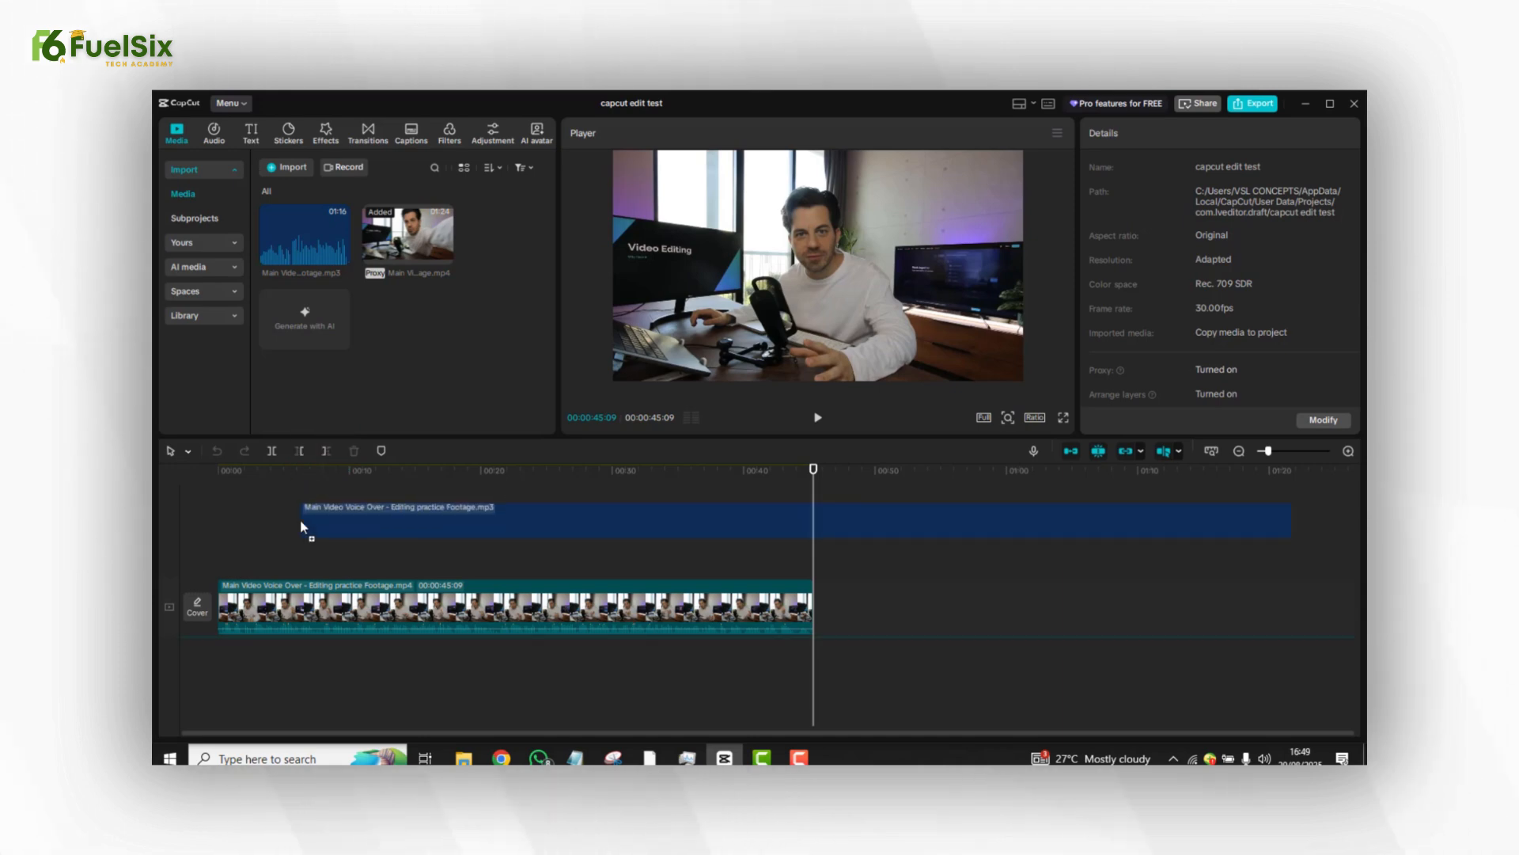
drag(253, 584, 222, 660)
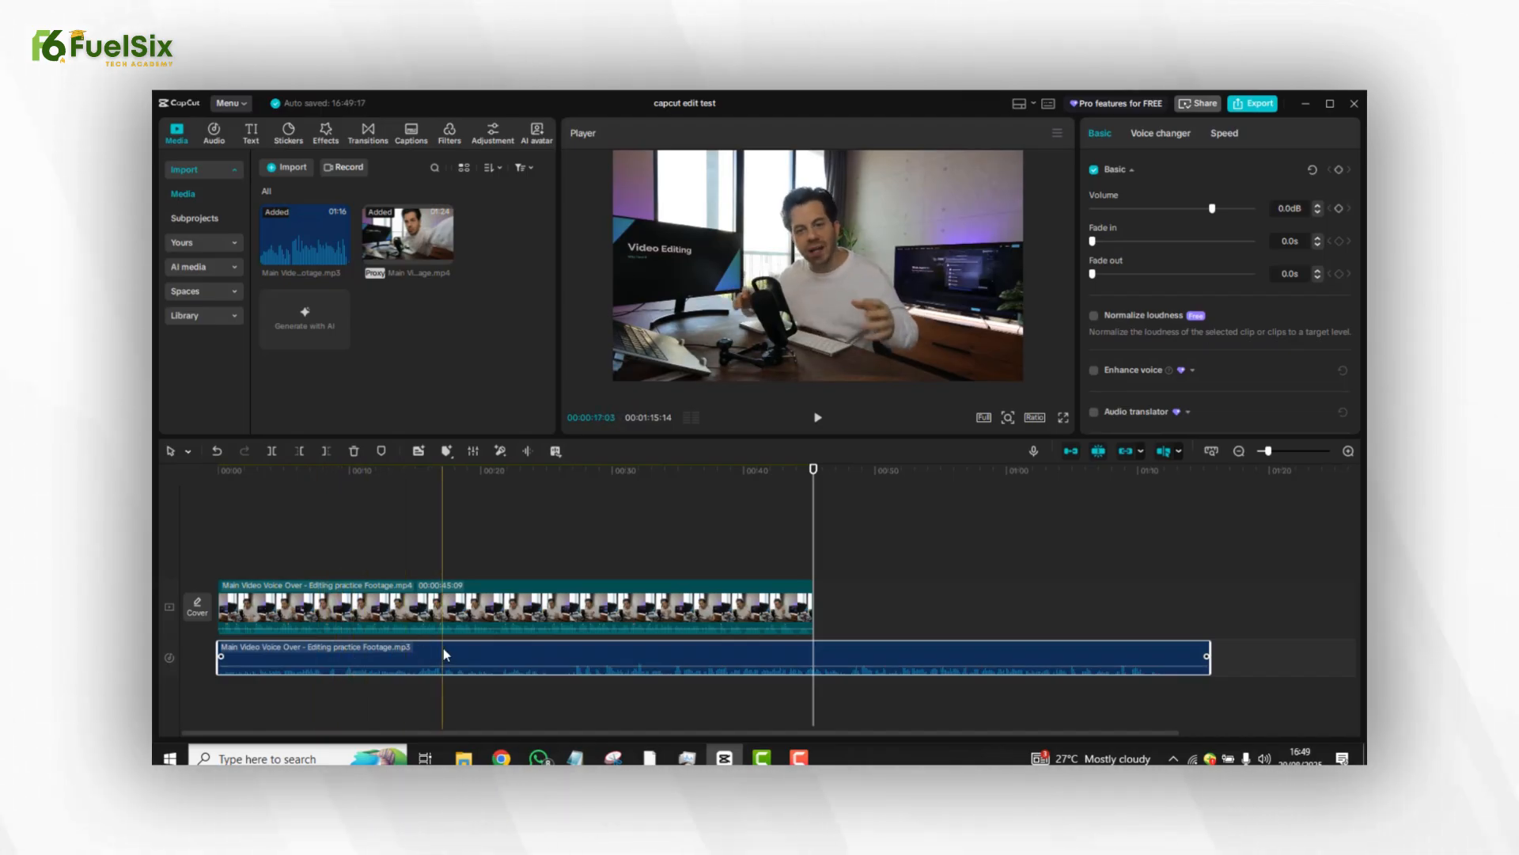
drag(444, 648, 441, 551)
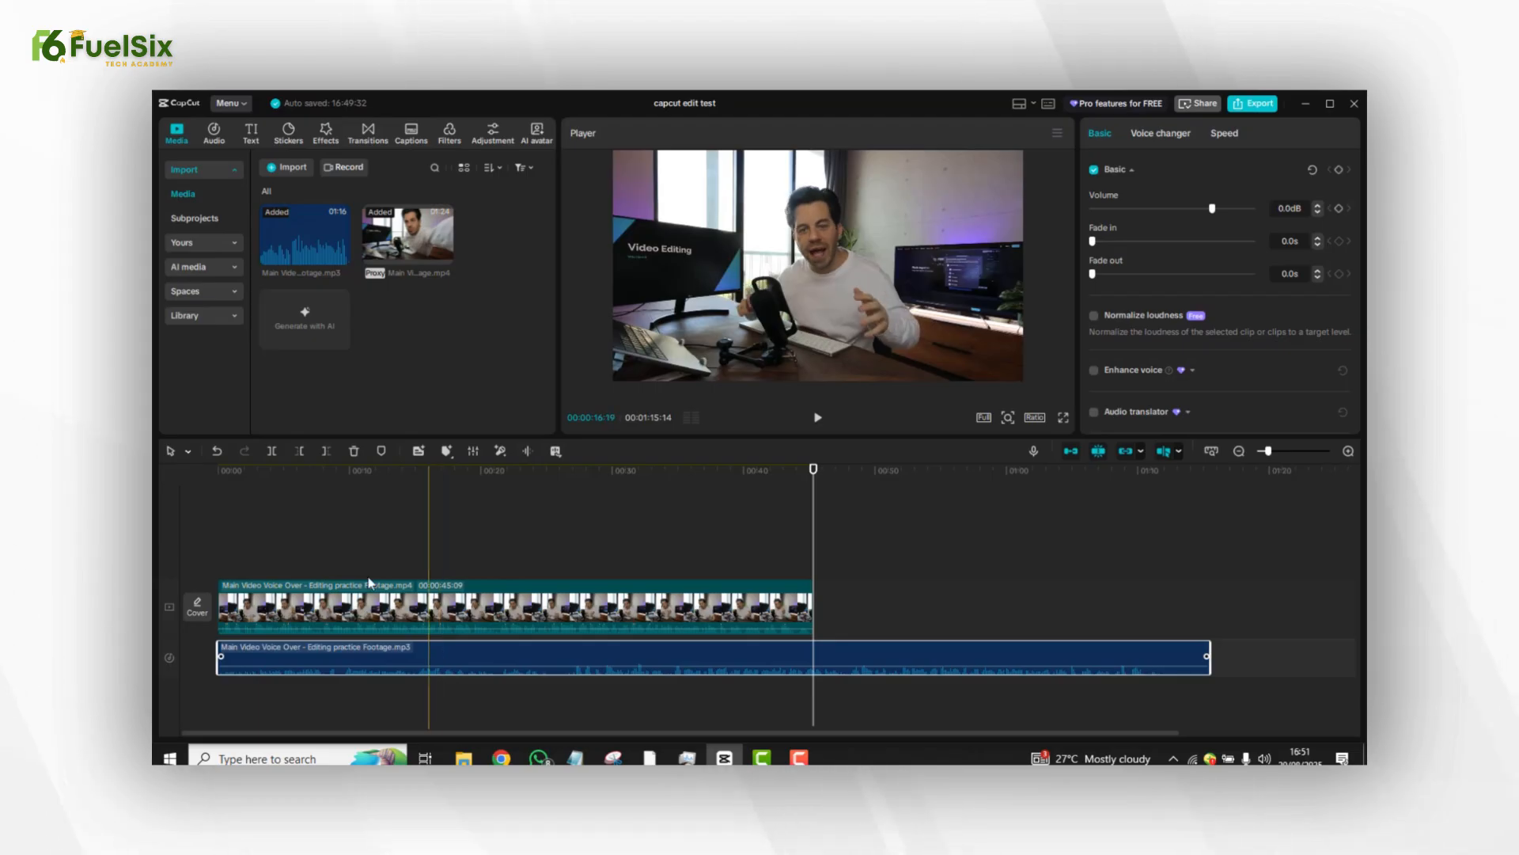
Play the timeline from the beginning to hear the video's sound together with the voice-over
click(235, 526)
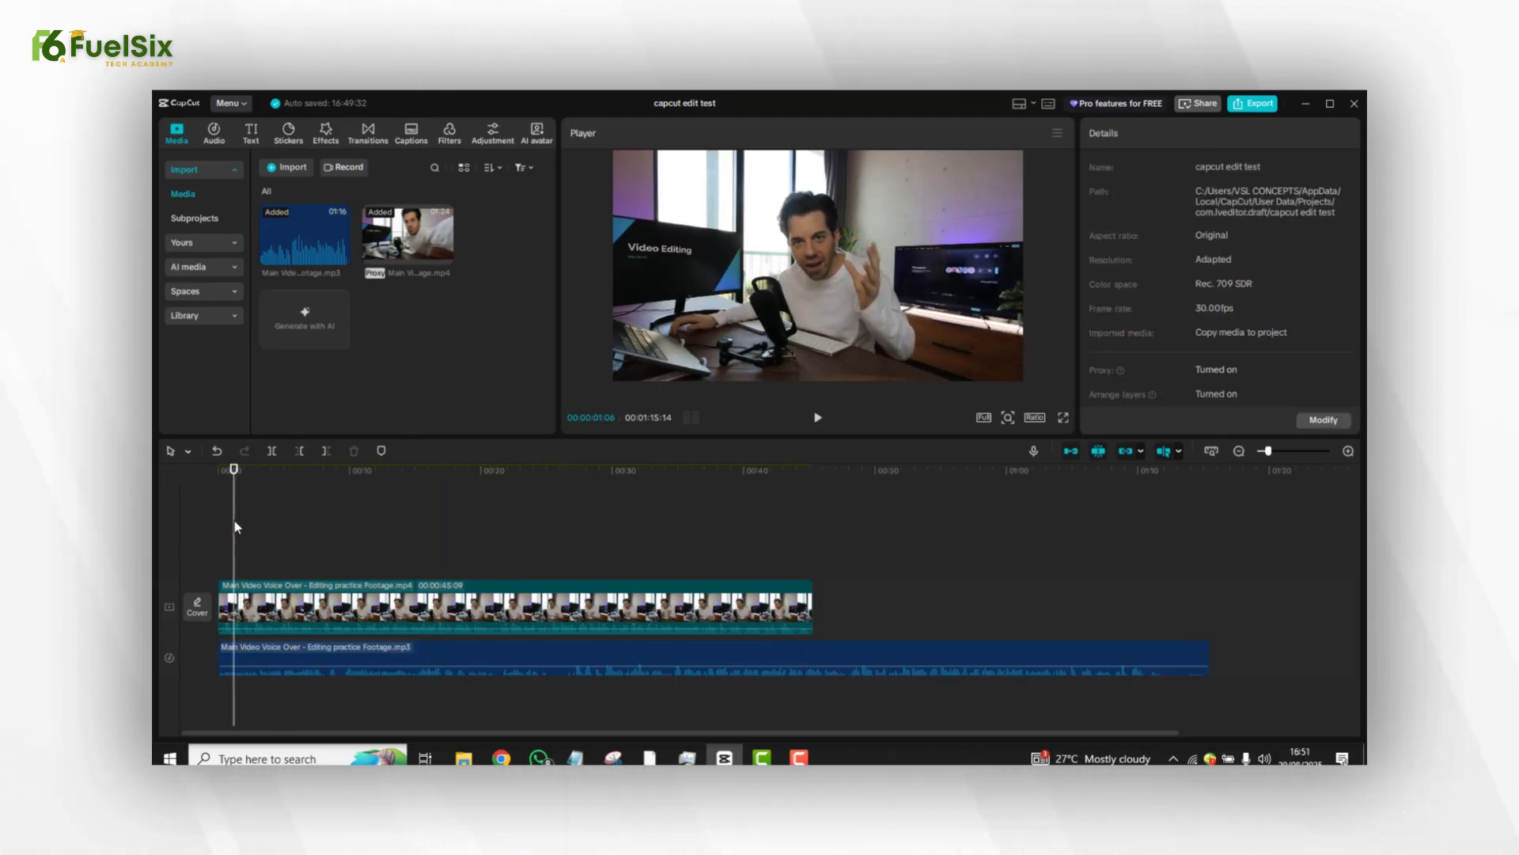
click(207, 521)
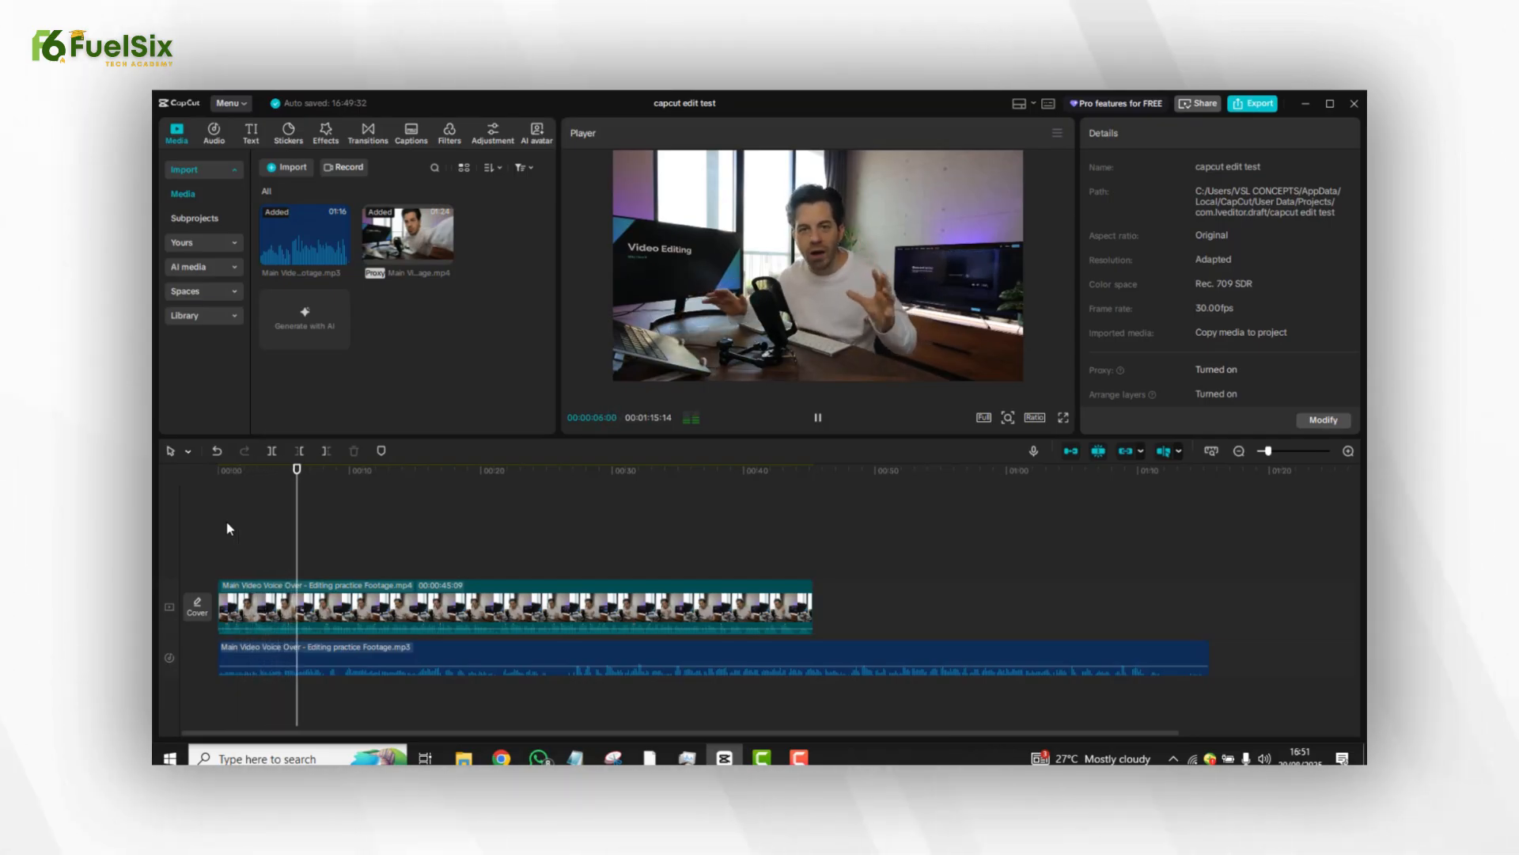
key(space)
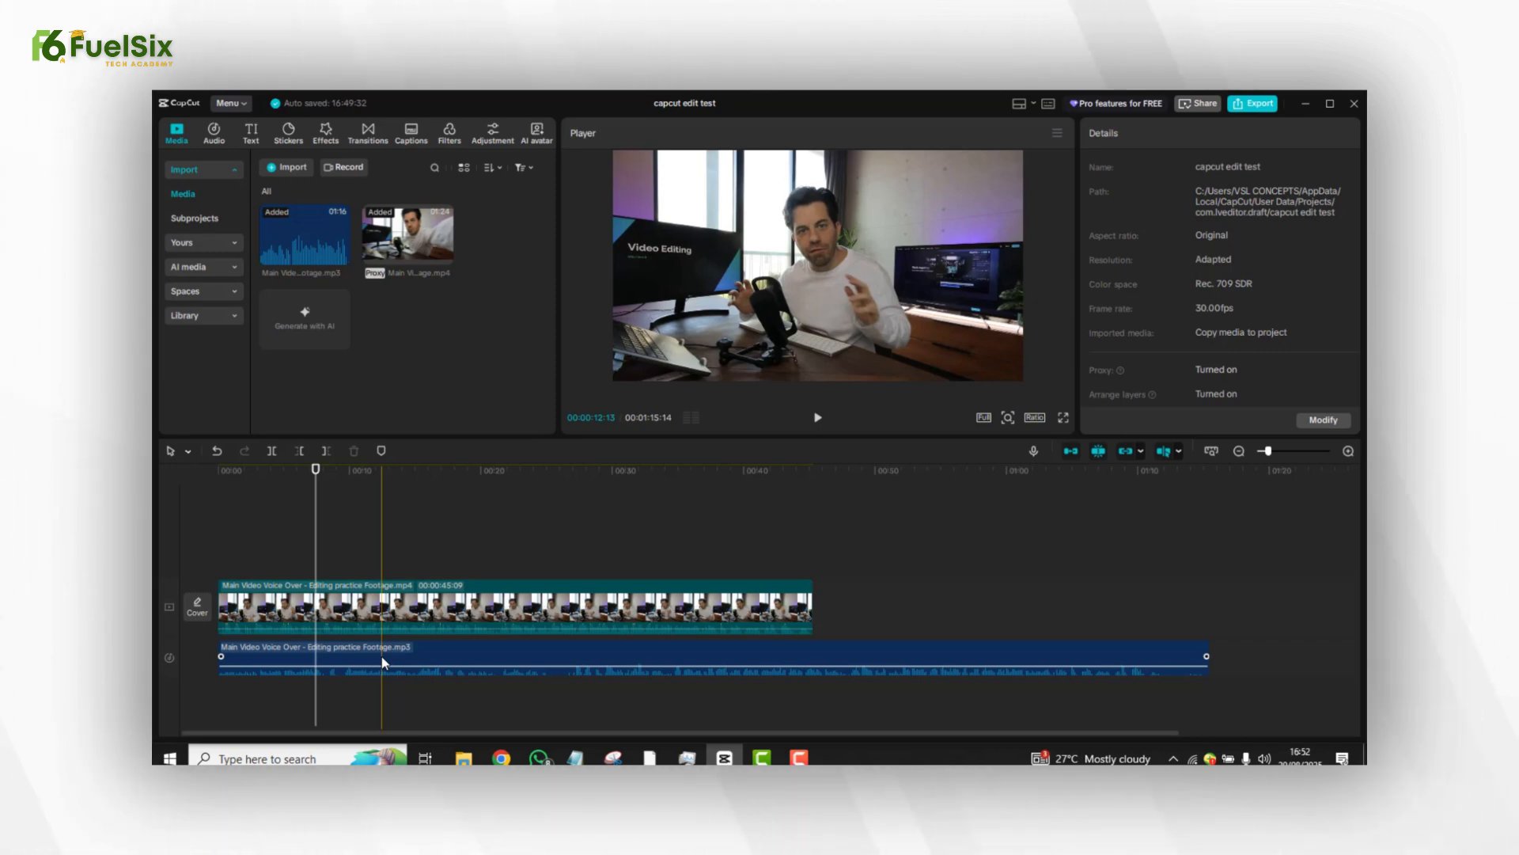
Mute the video clip's own sound by lowering its audio volume to -∞ dB
click(435, 606)
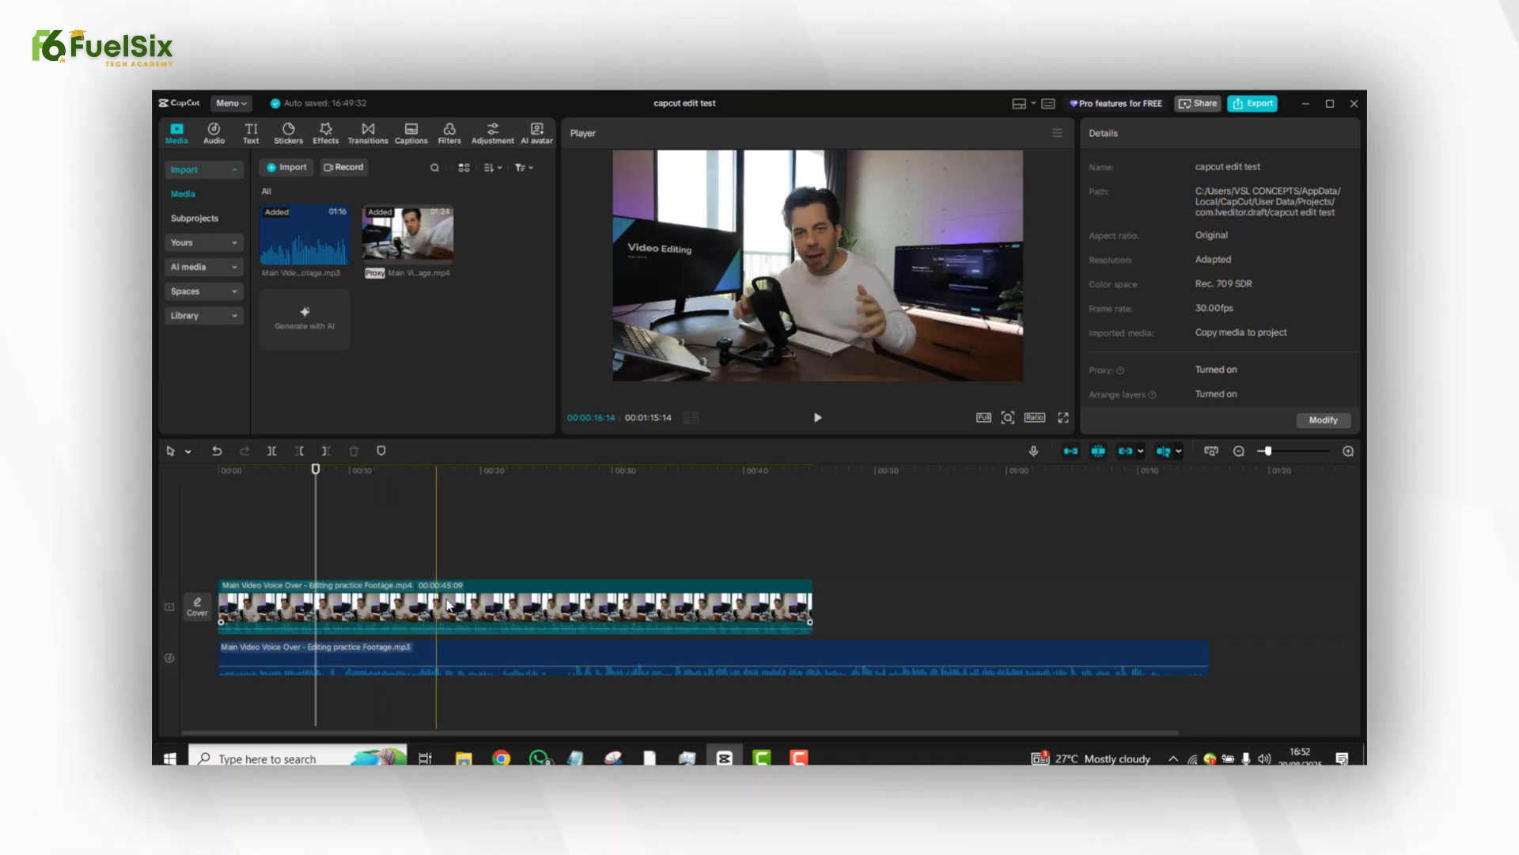
click(488, 604)
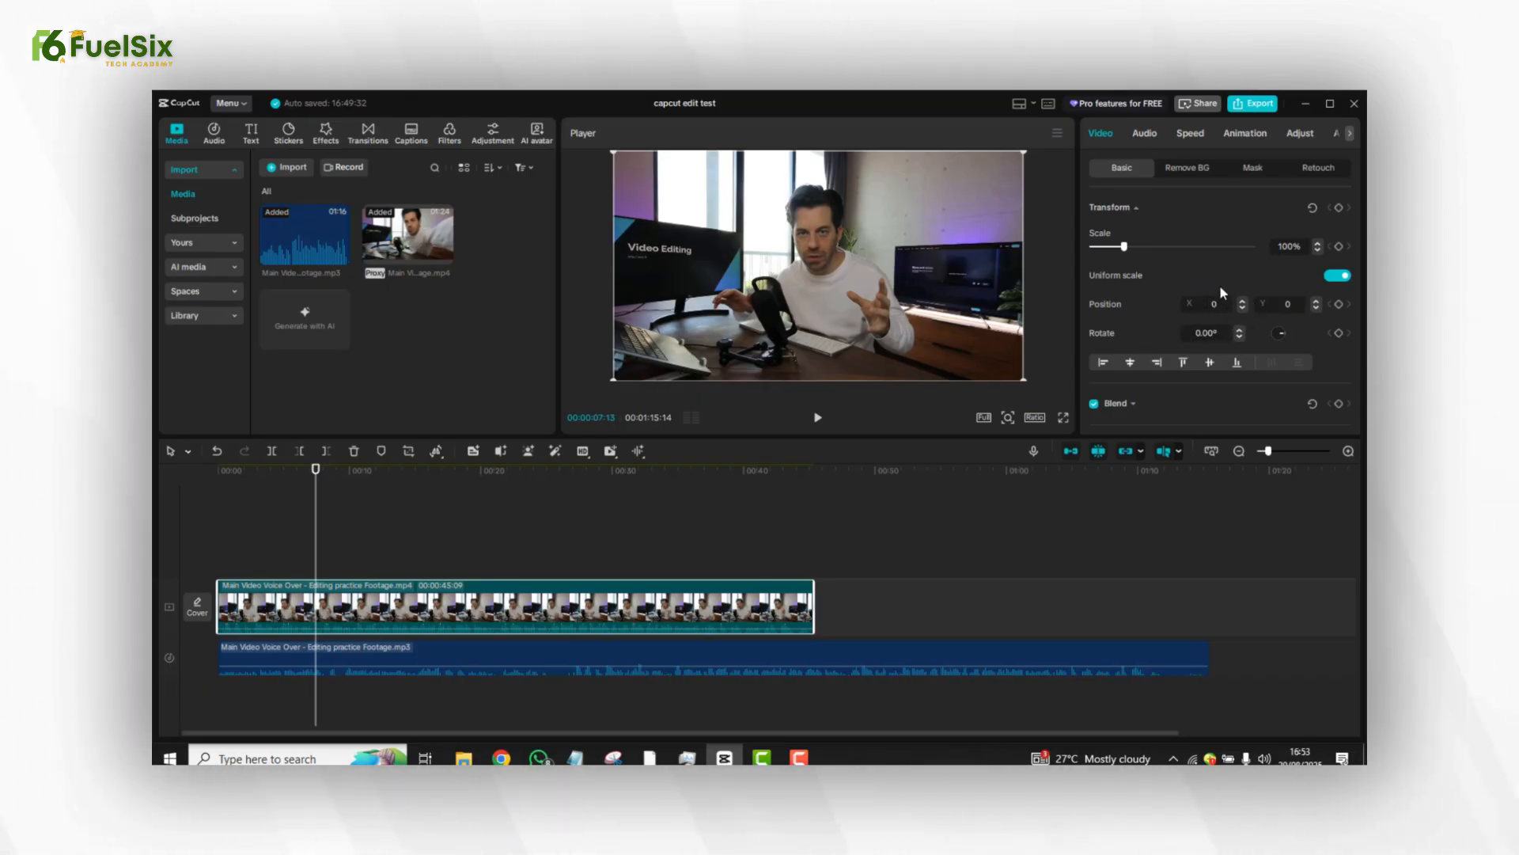
scroll(1221, 292, down, 6)
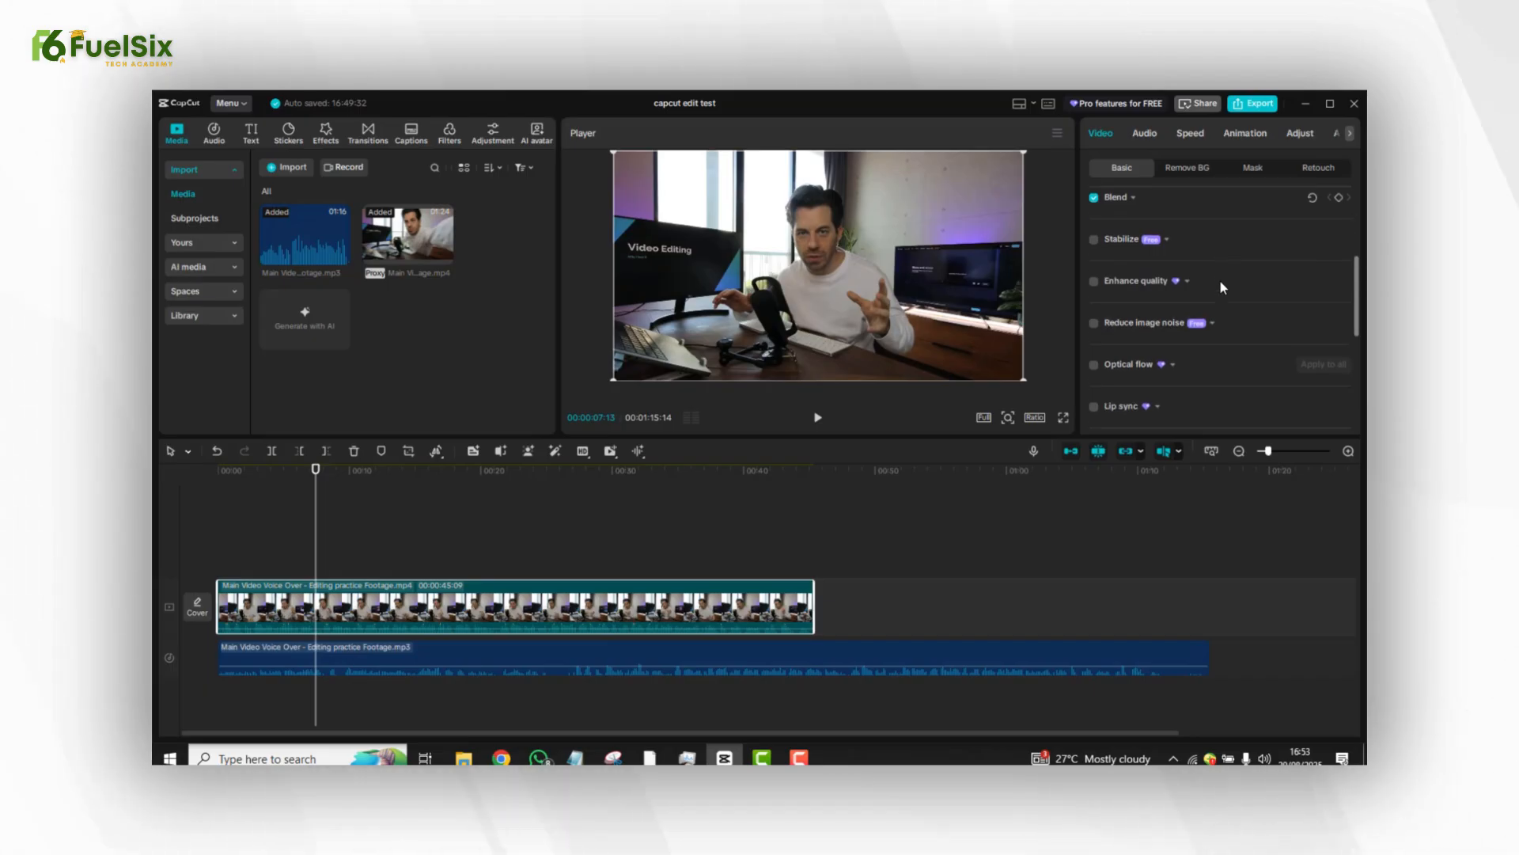
scroll(1220, 285, up, 6)
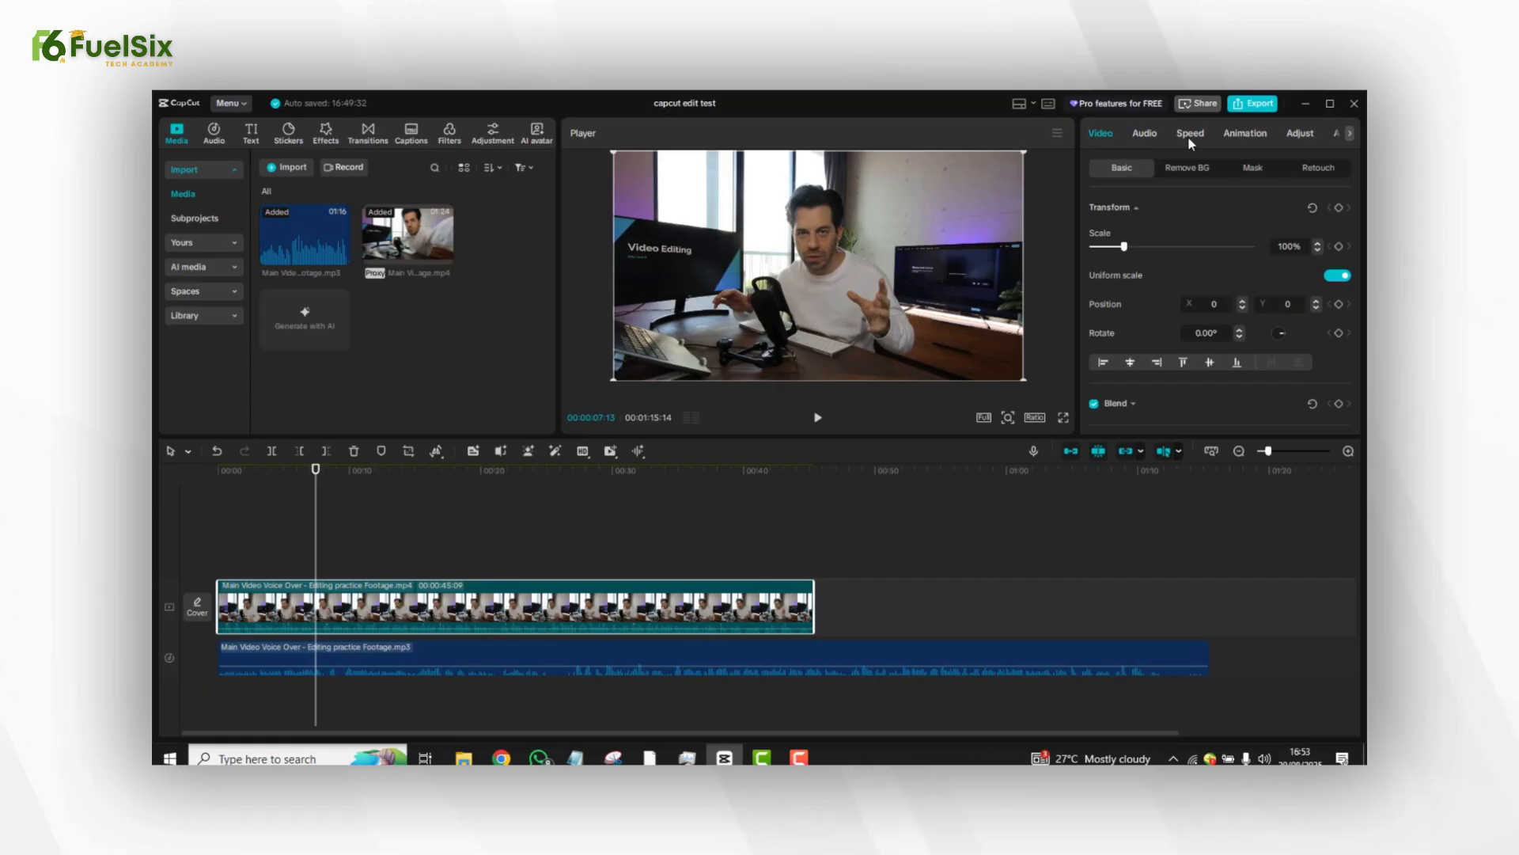
click(1147, 135)
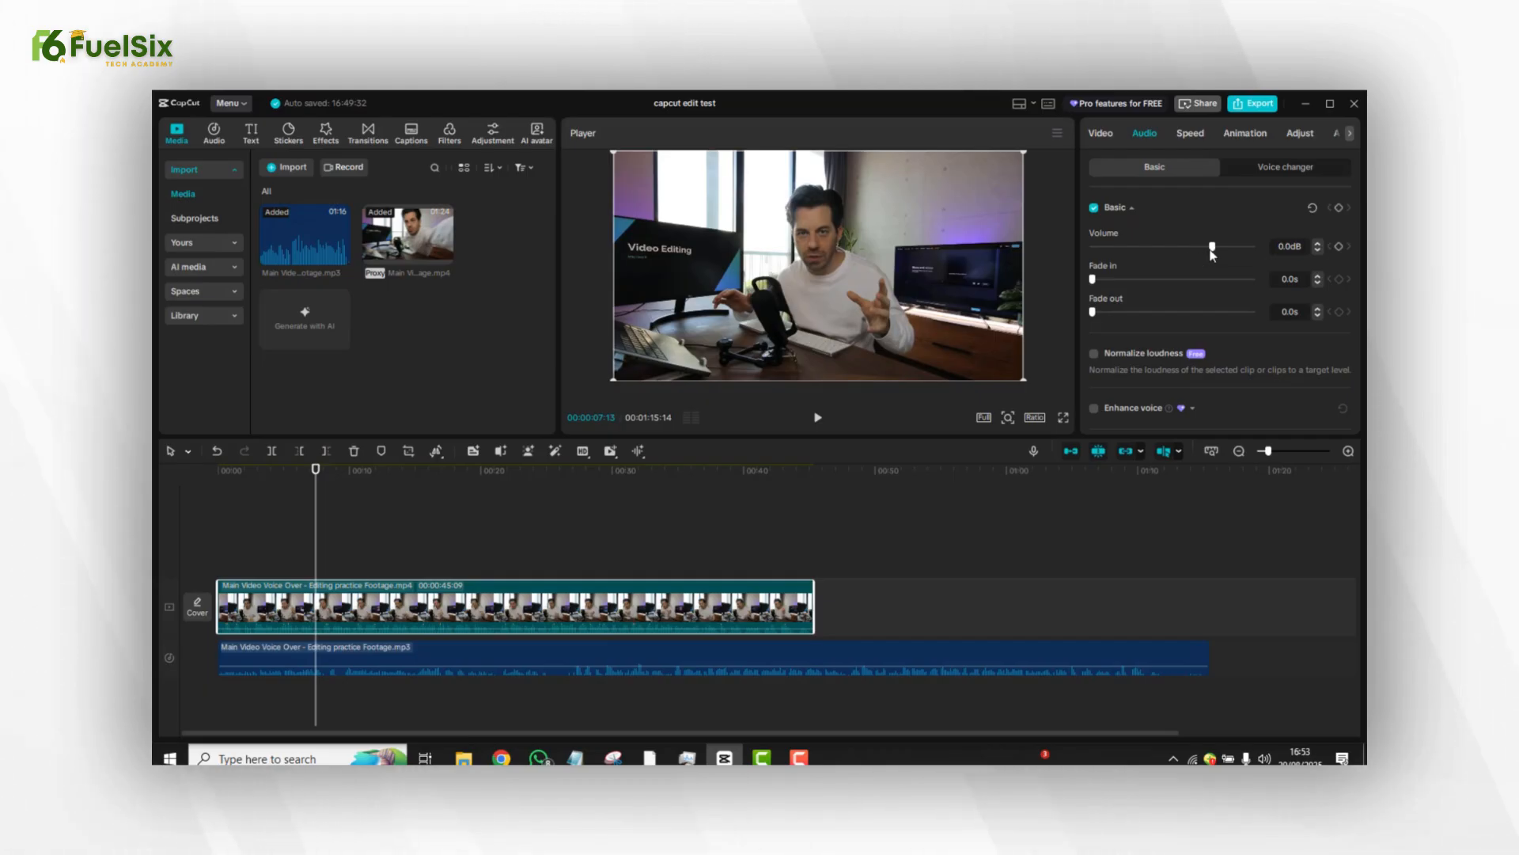
mouse_move(1212, 248)
mouse_down()
mouse_move(1236, 250)
mouse_move(1192, 250)
mouse_up()
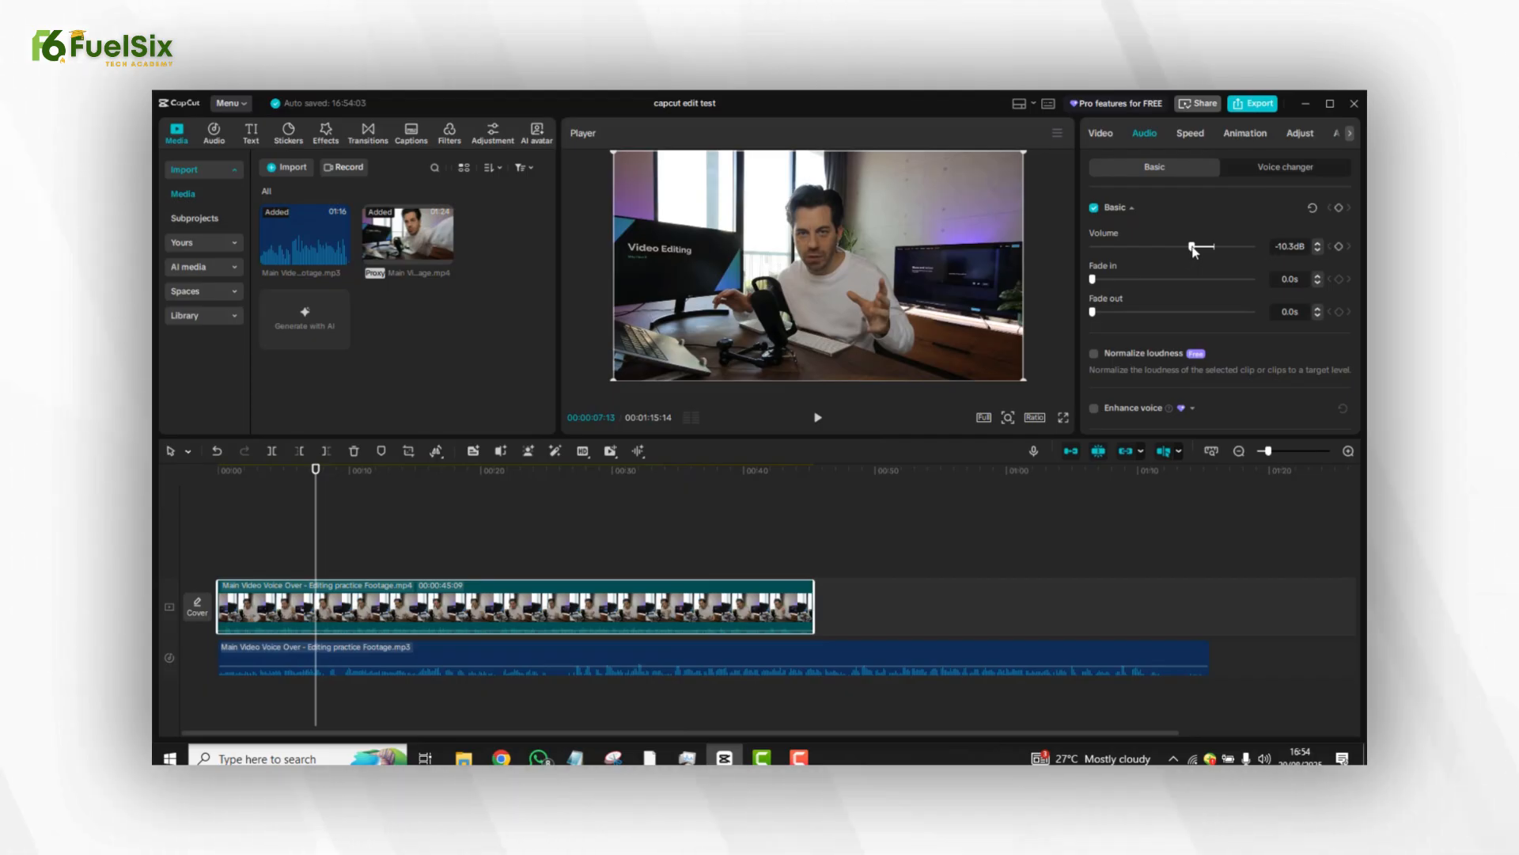
drag(1192, 246, 1238, 252)
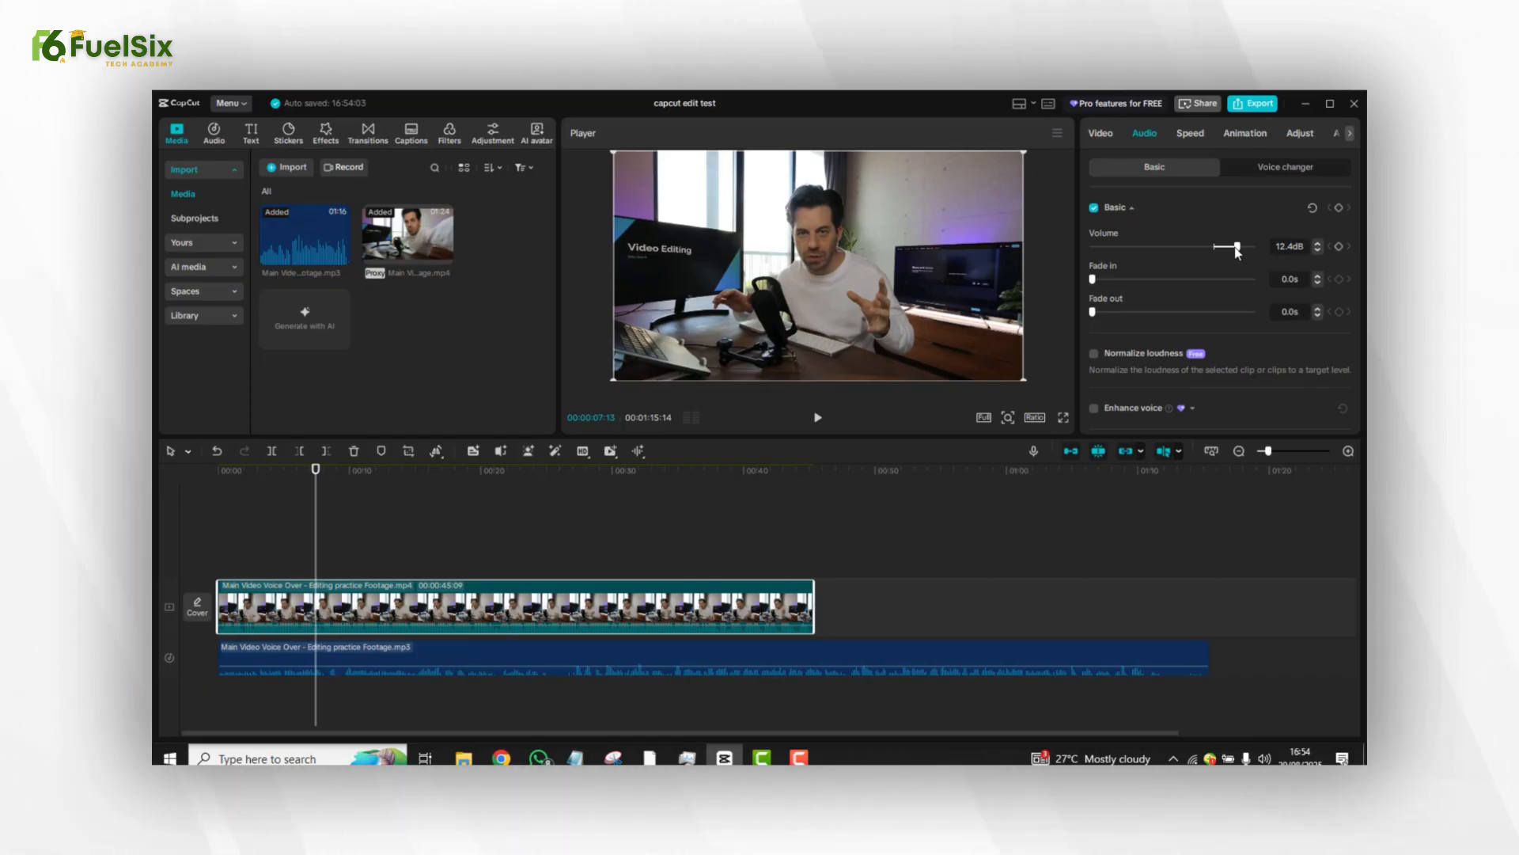
drag(1237, 248, 1076, 246)
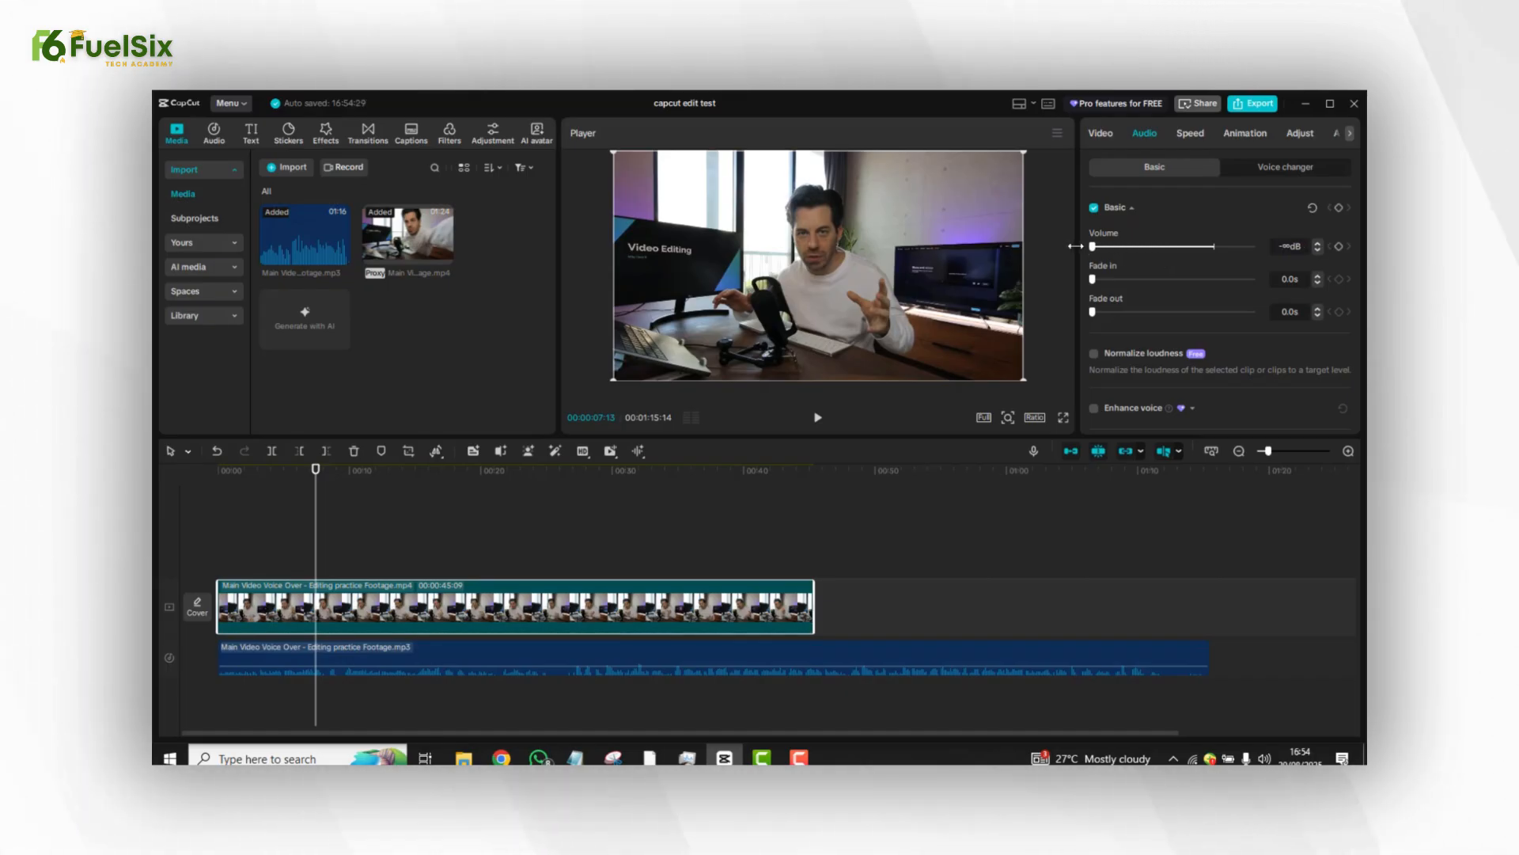
Play the first seconds of the timeline to check the sound with the video clip muted
click(237, 550)
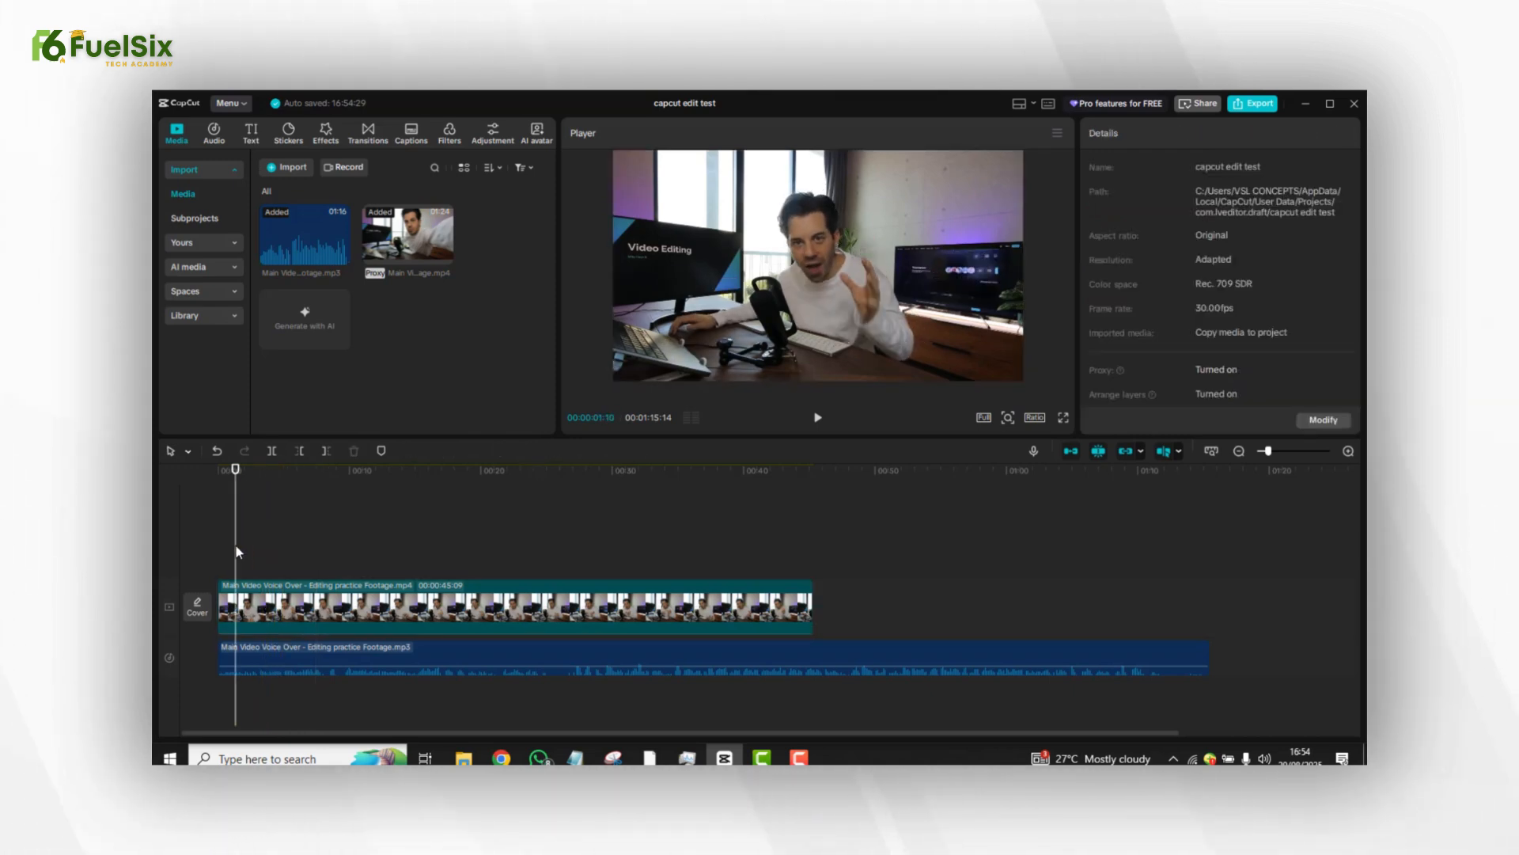
click(214, 552)
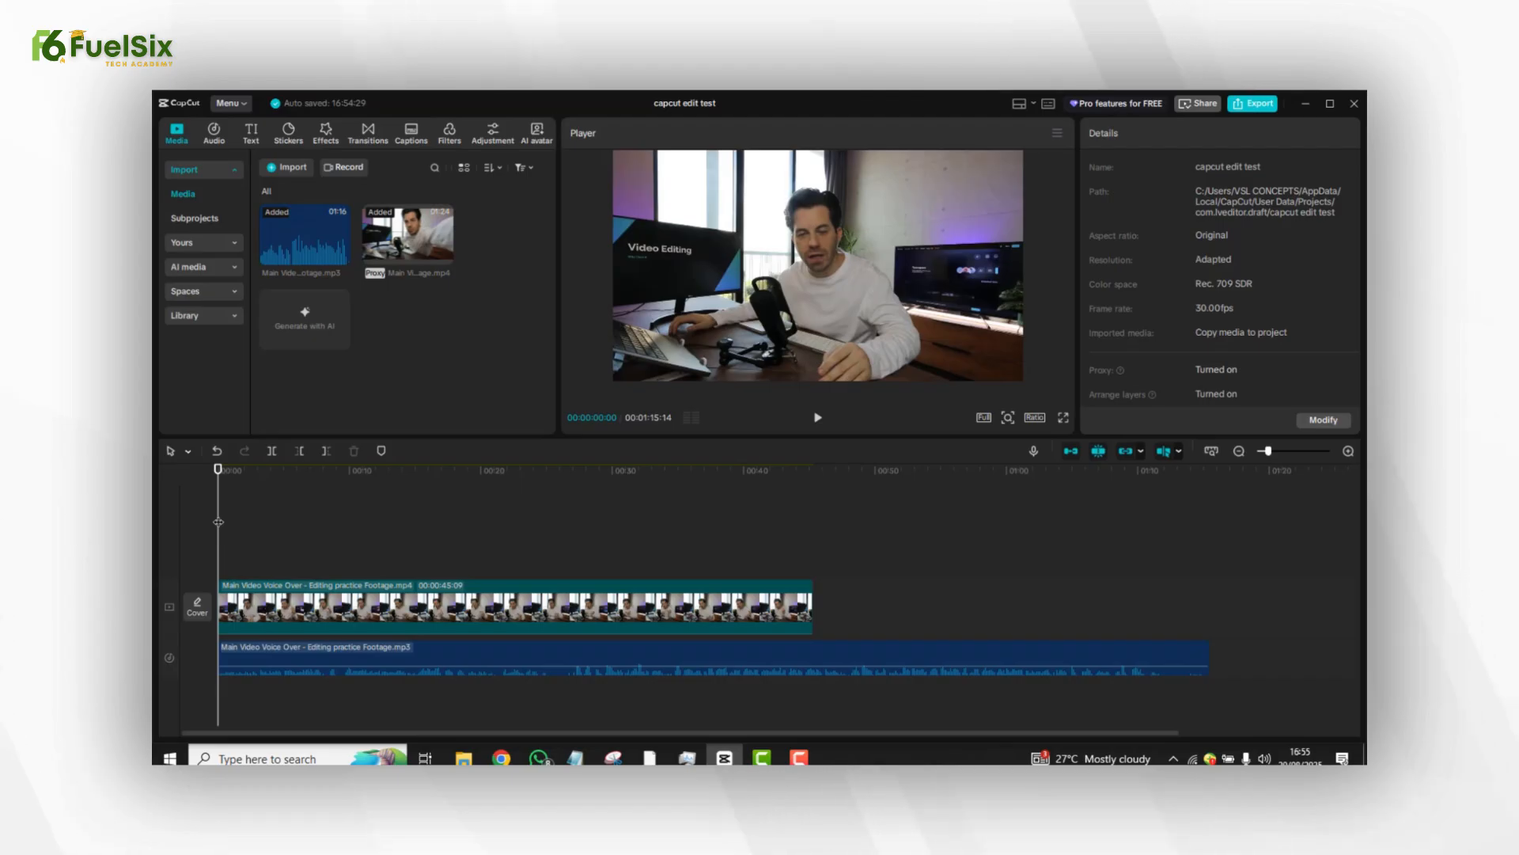
key(space)
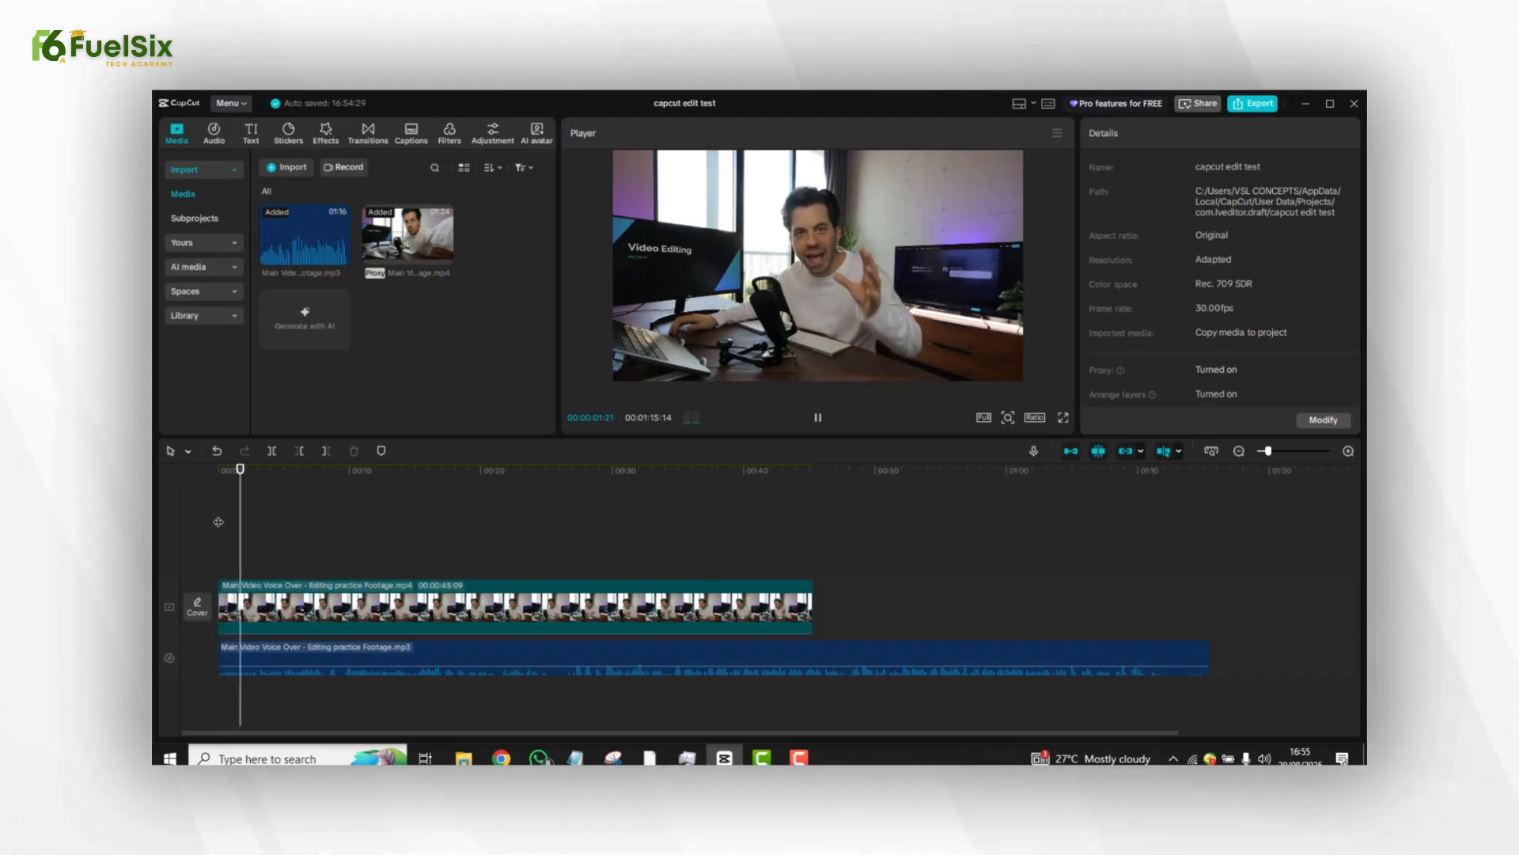
key(space)
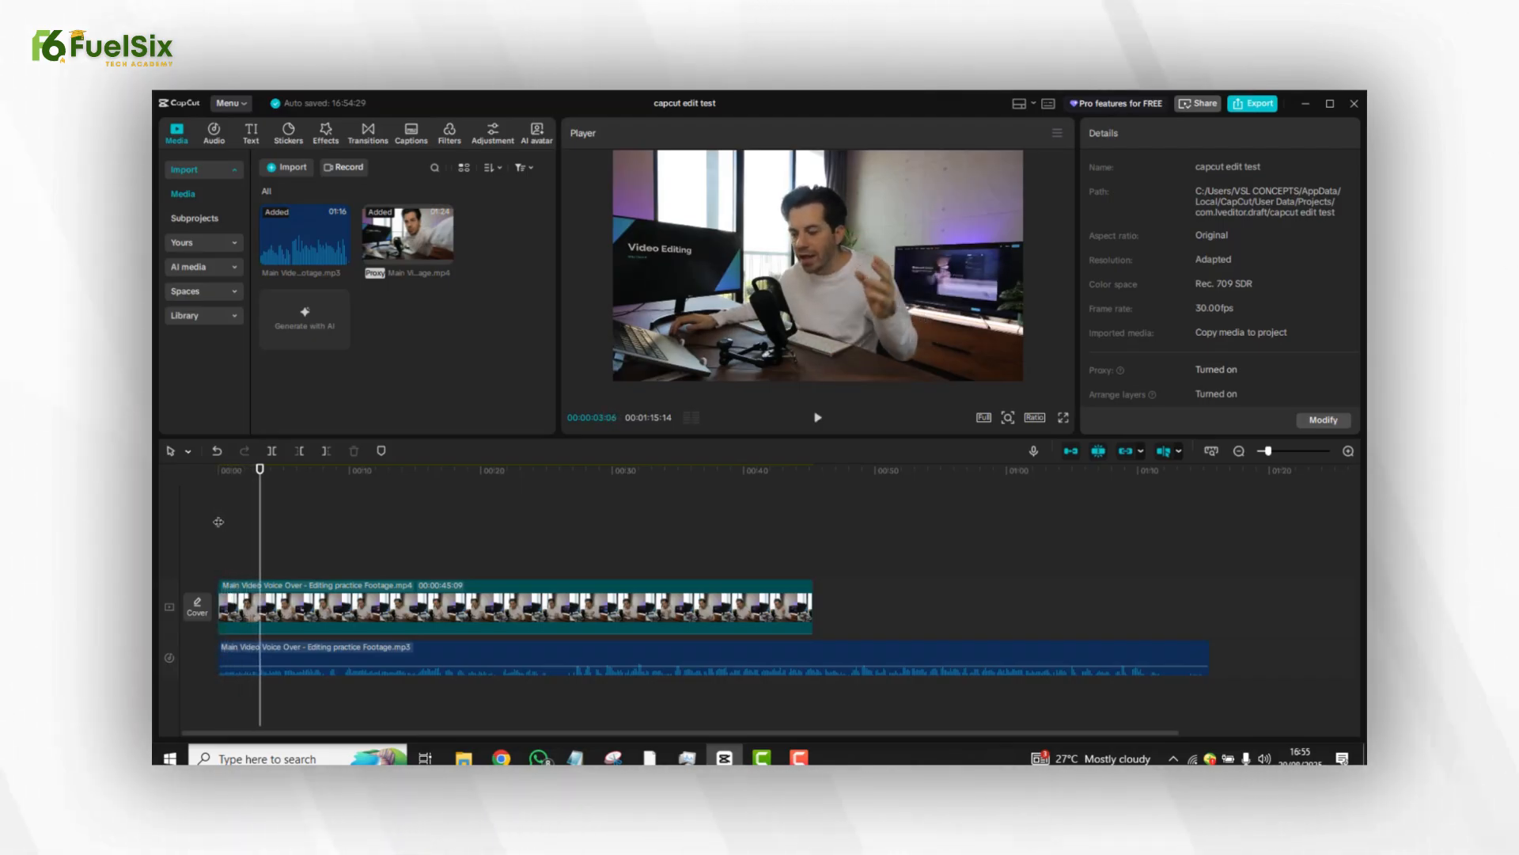
Raise the voice-over clip's volume to 20.0 dB, previewing the sound from the start of the timeline along the way
click(490, 661)
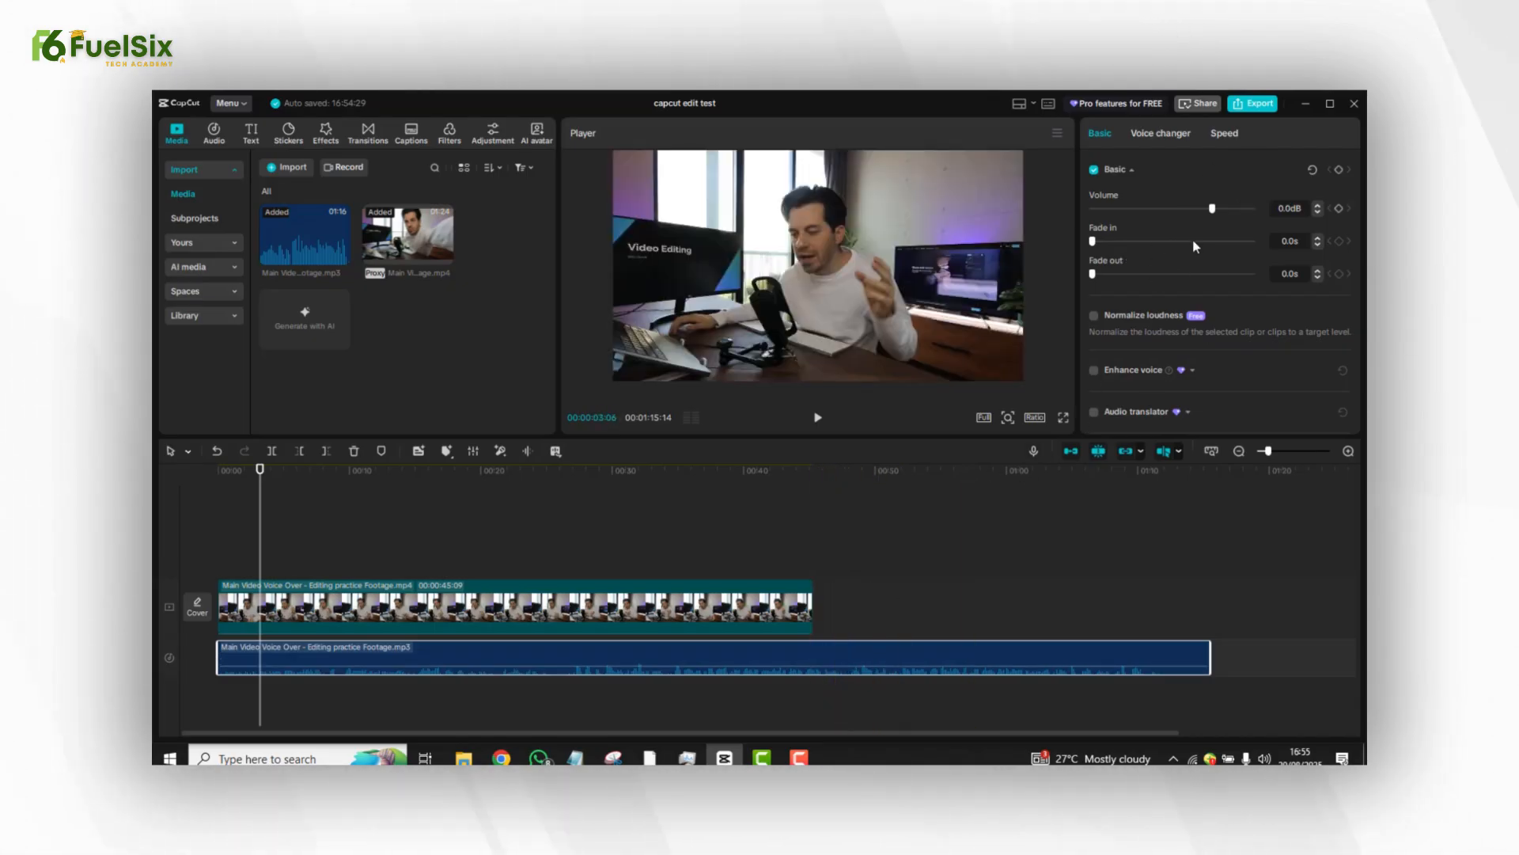
click(760, 608)
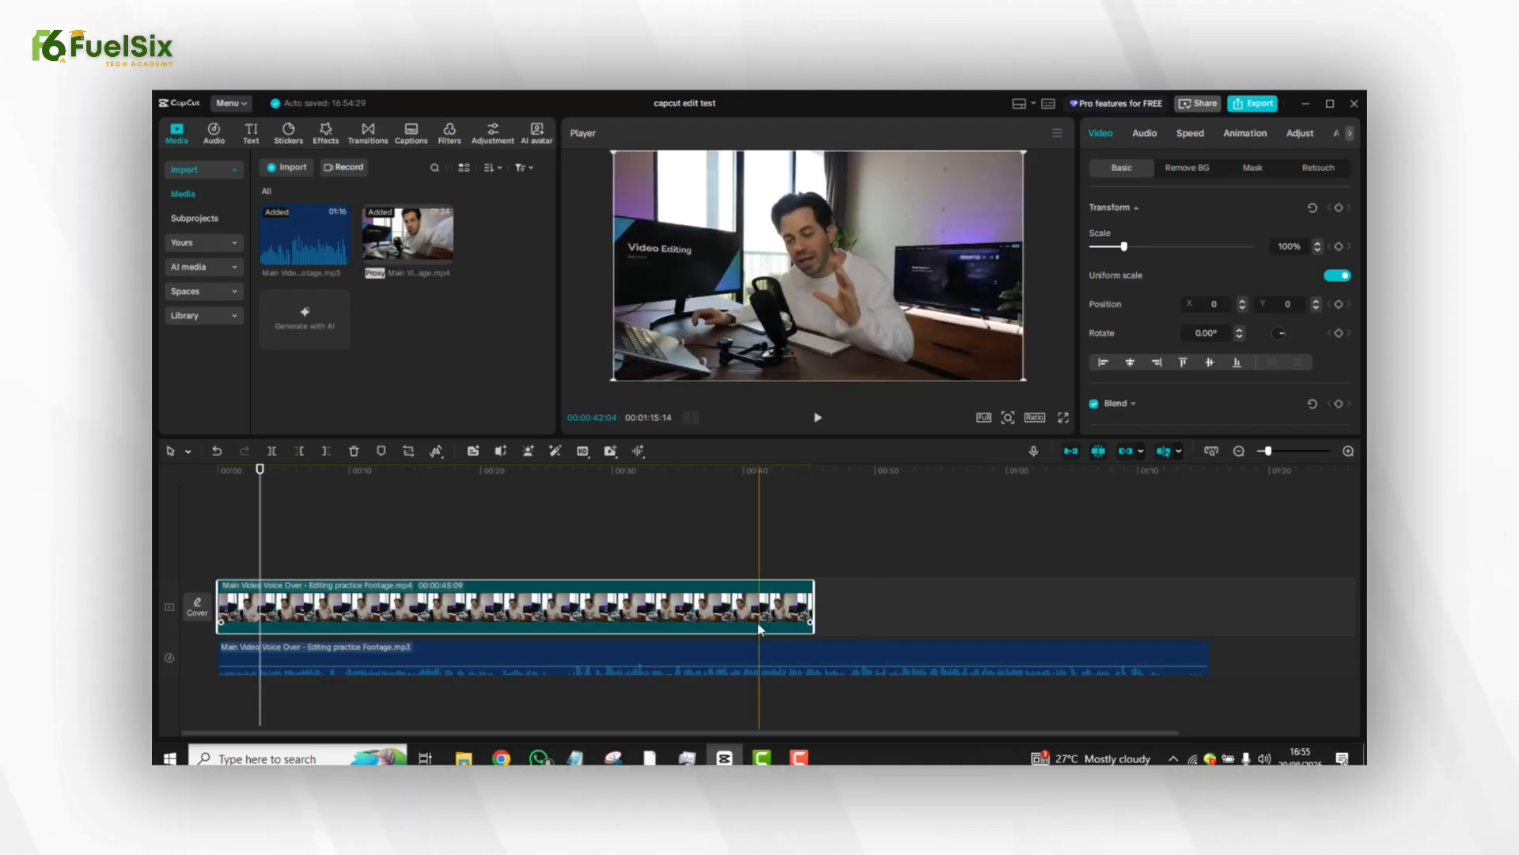
click(836, 663)
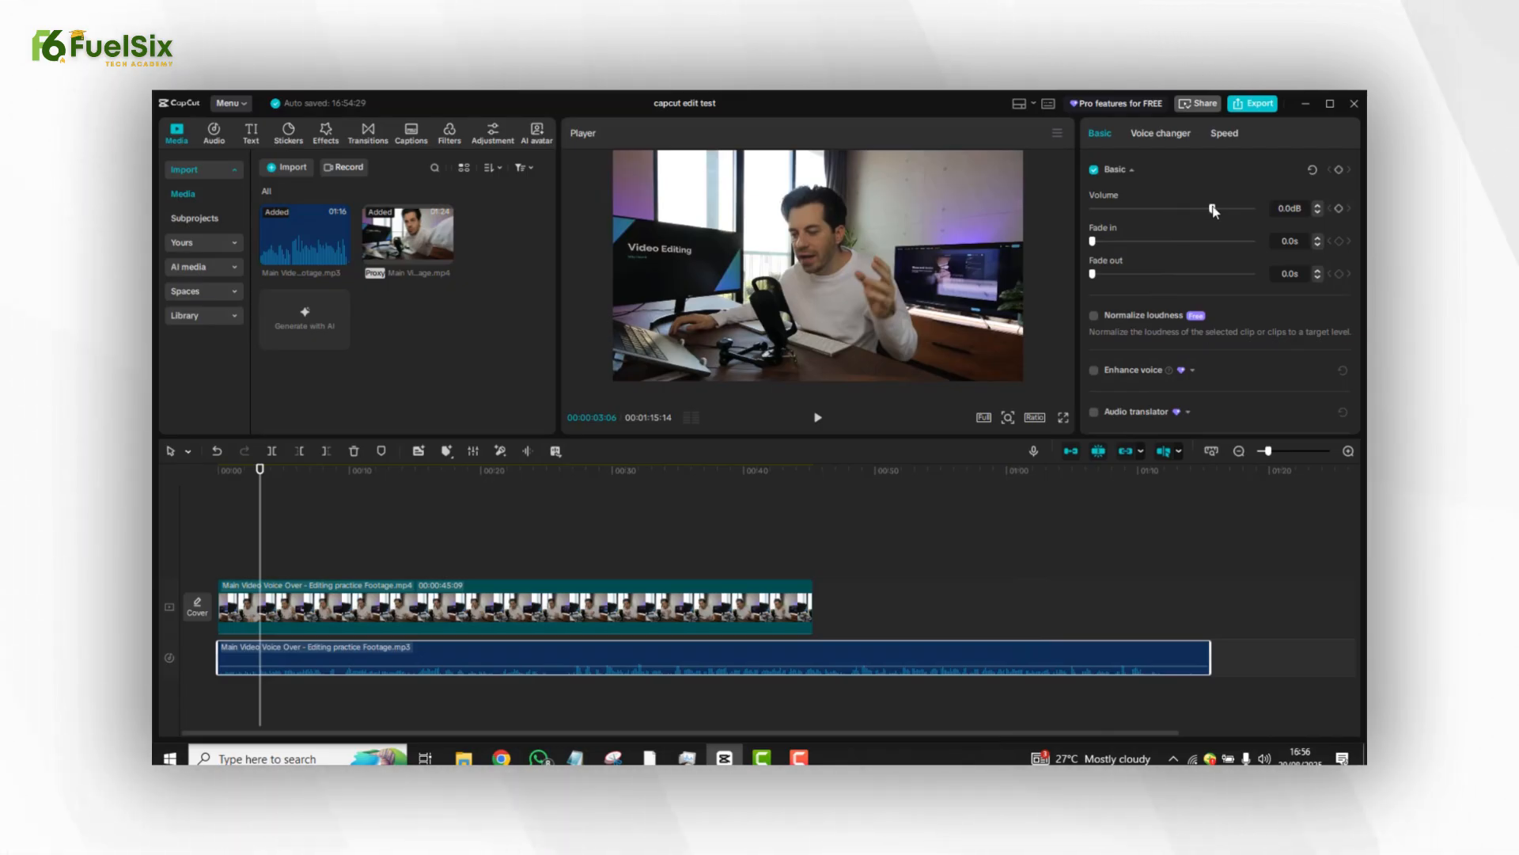
drag(1217, 208, 1231, 211)
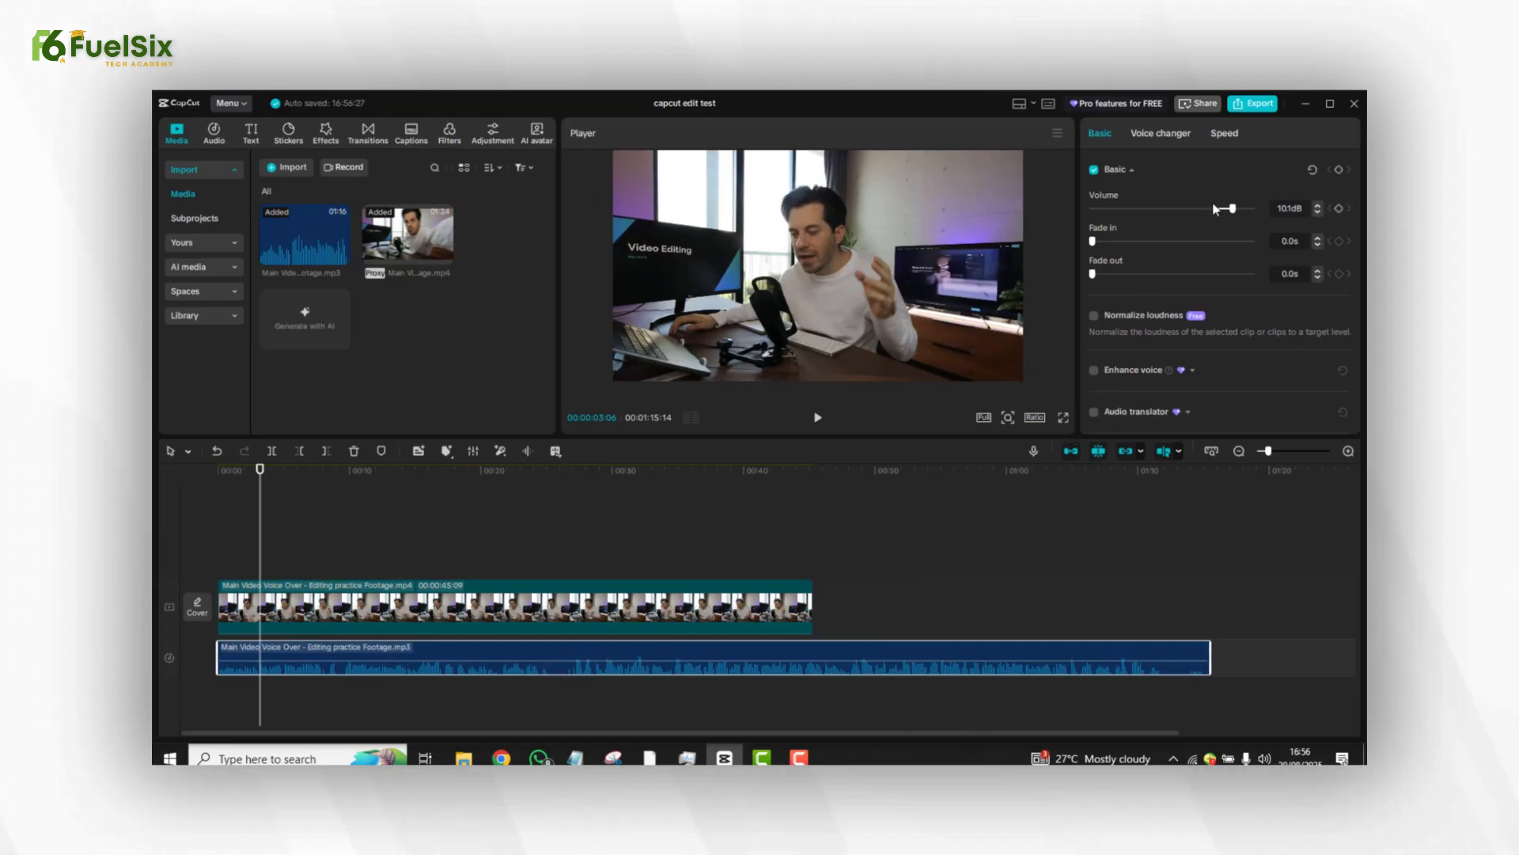
drag(1233, 210, 1239, 212)
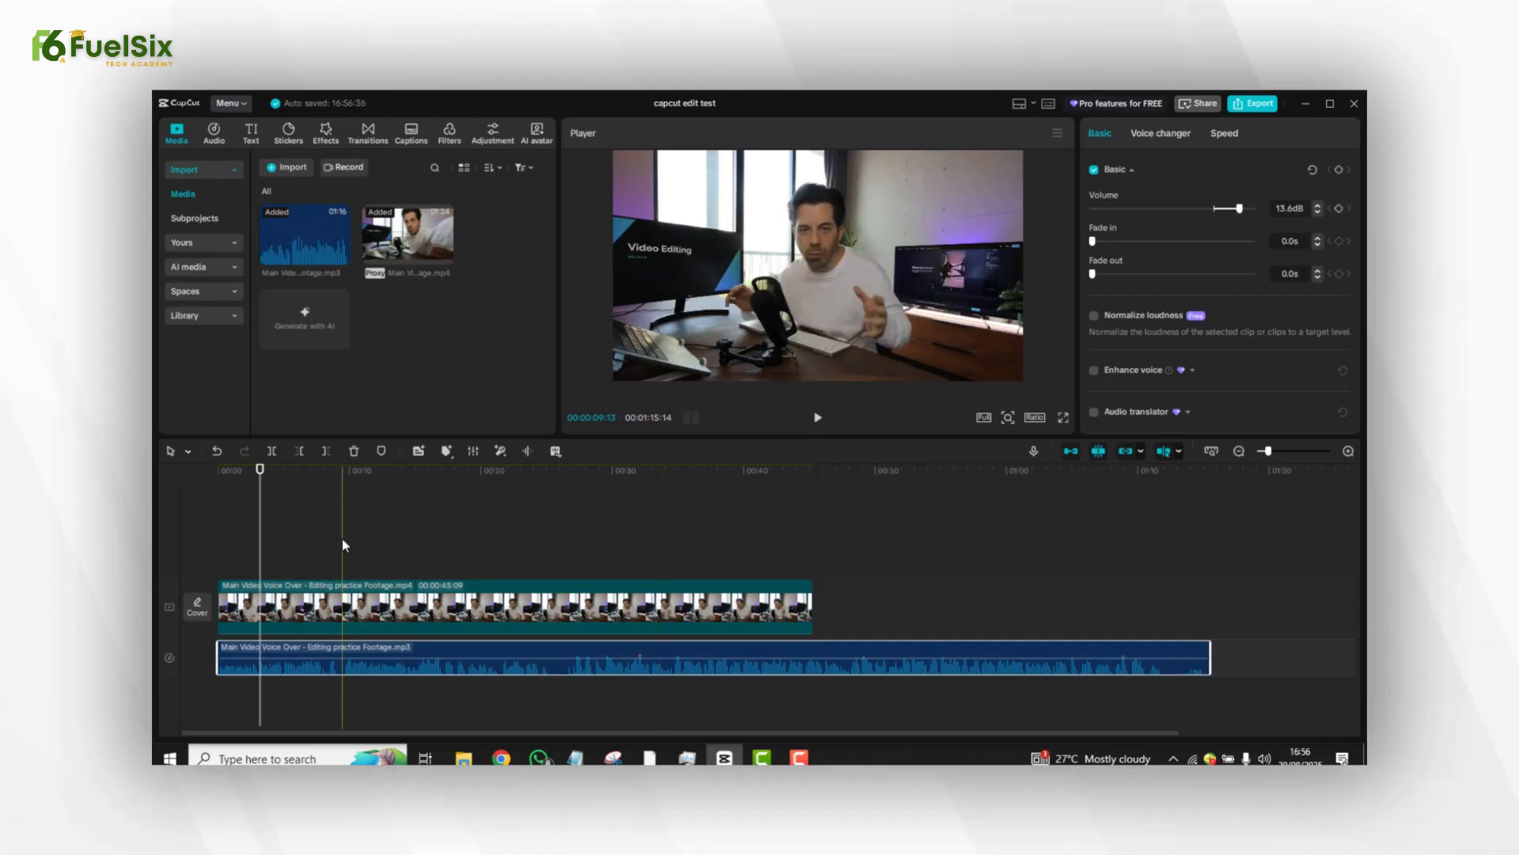
click(211, 483)
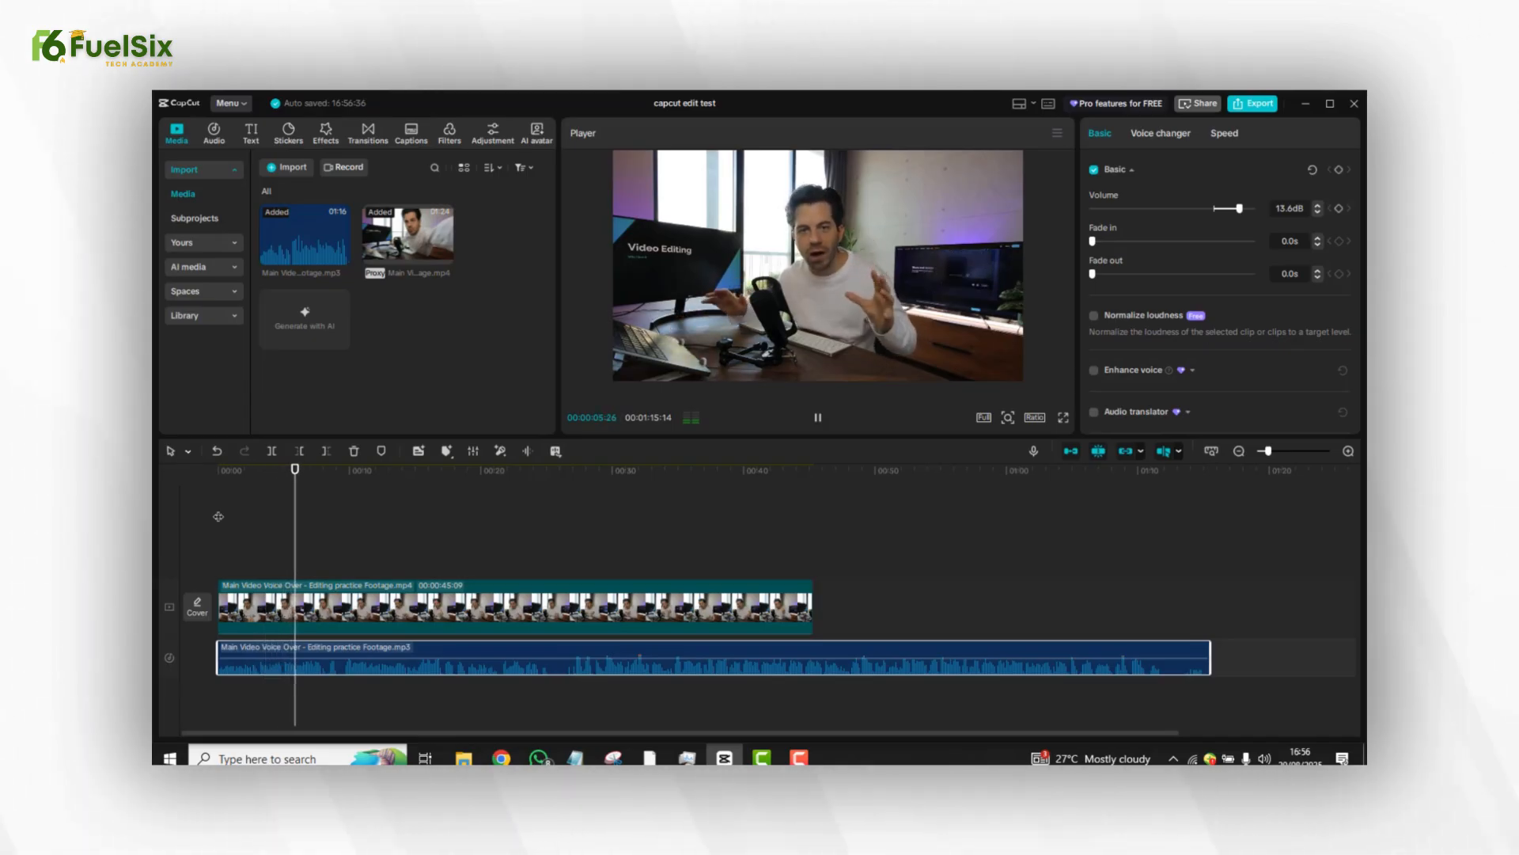
key(space)
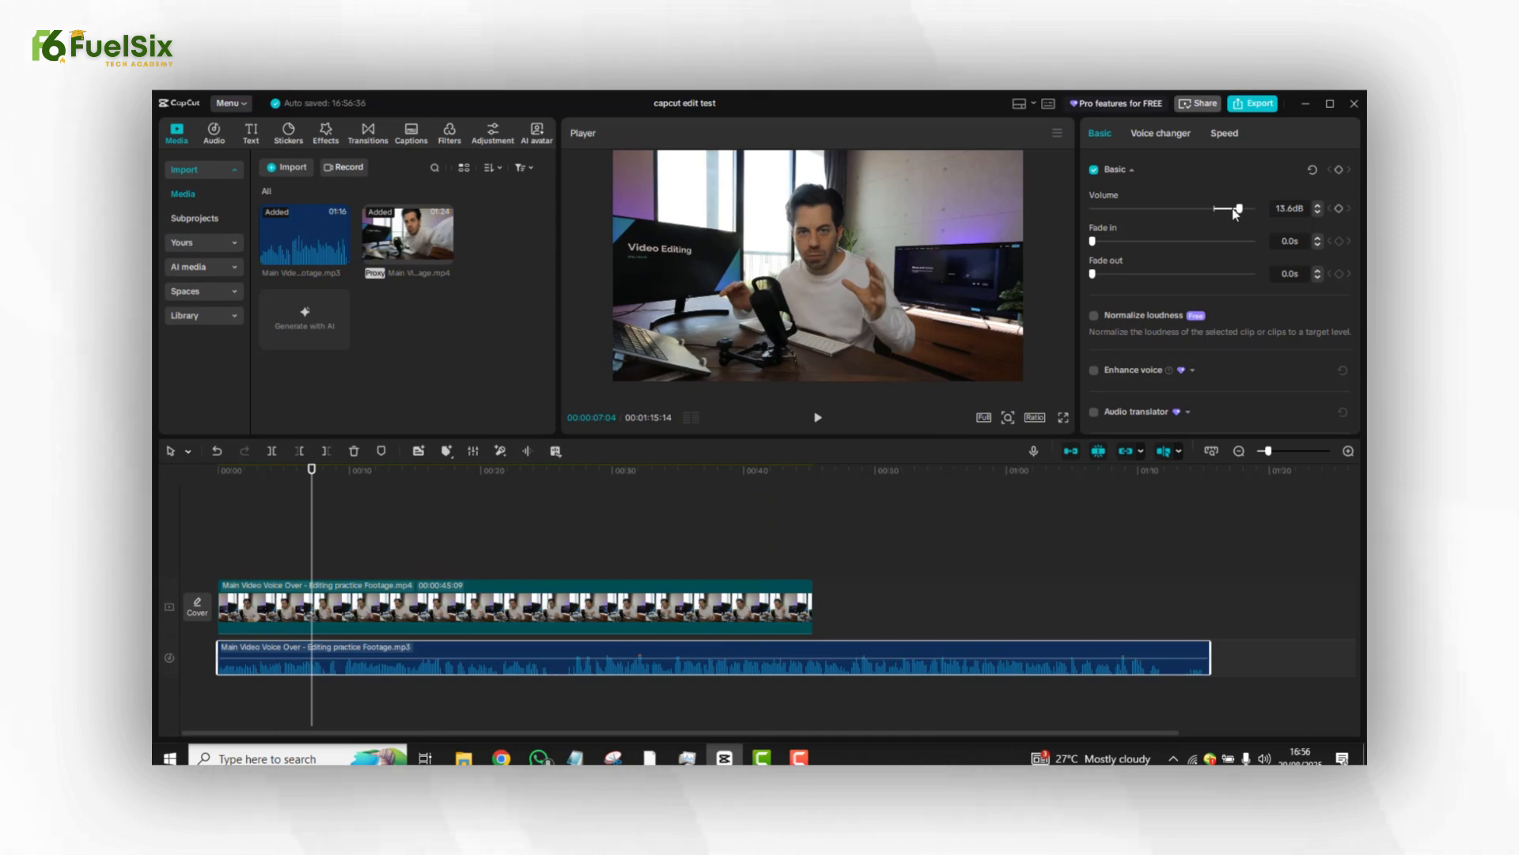
drag(1240, 209, 1259, 213)
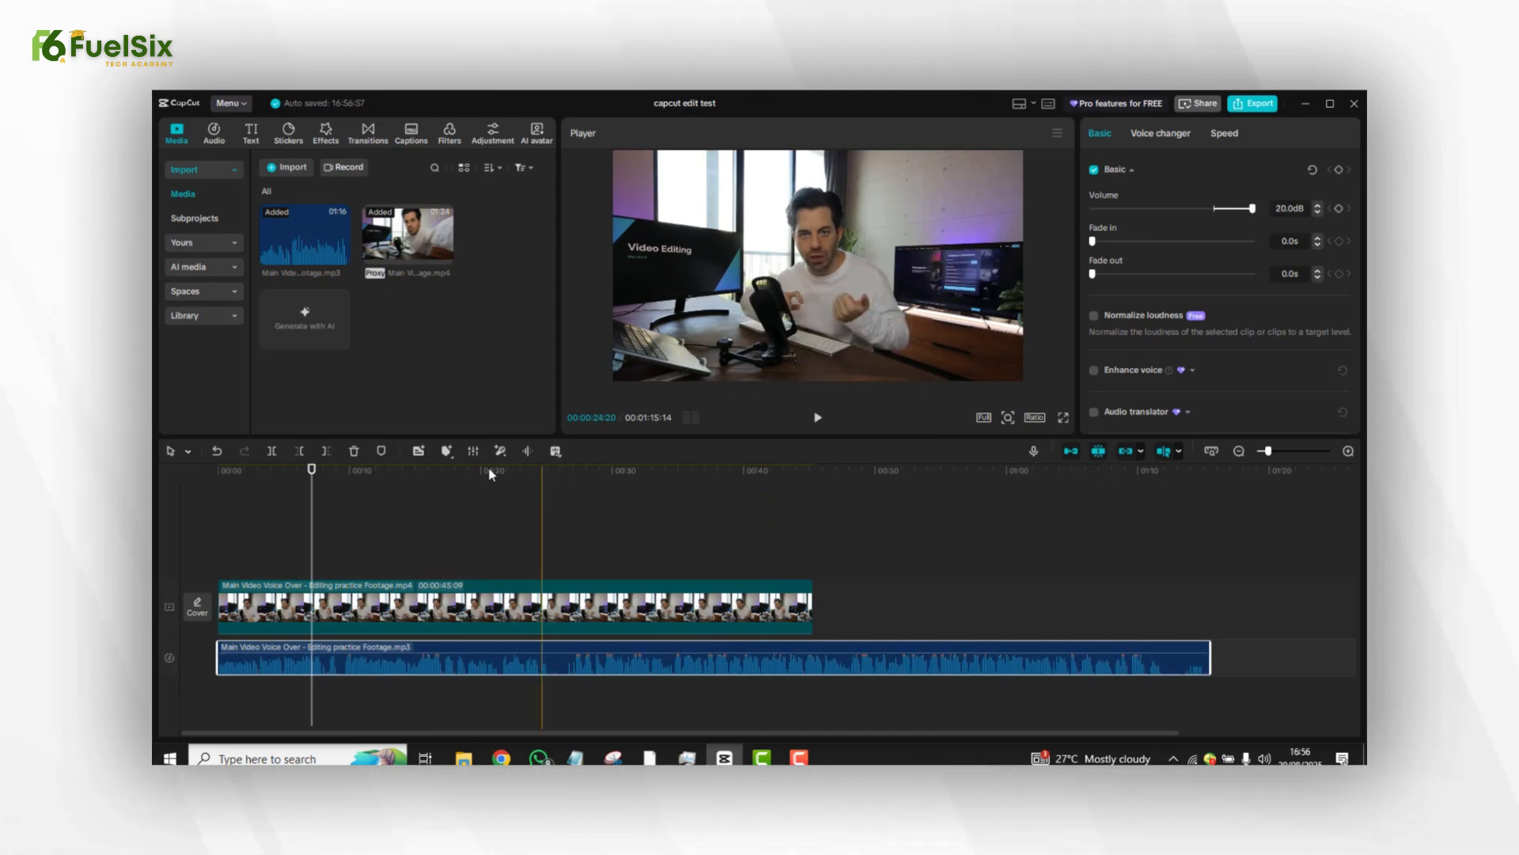
Play the timeline from the start to about 28 seconds to listen to the boosted voice-over
drag(312, 476, 202, 488)
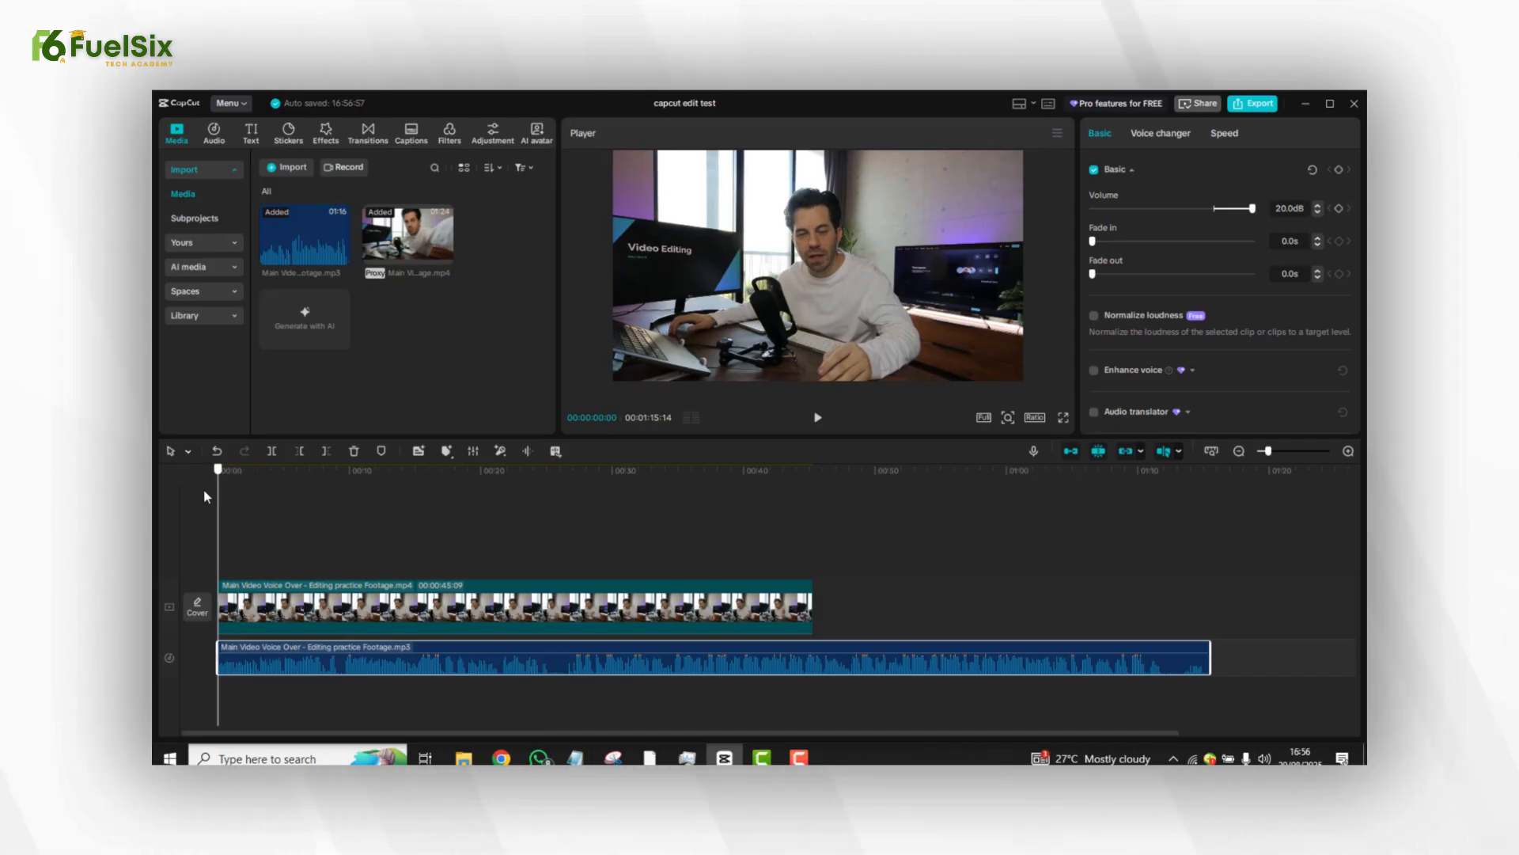
key(space)
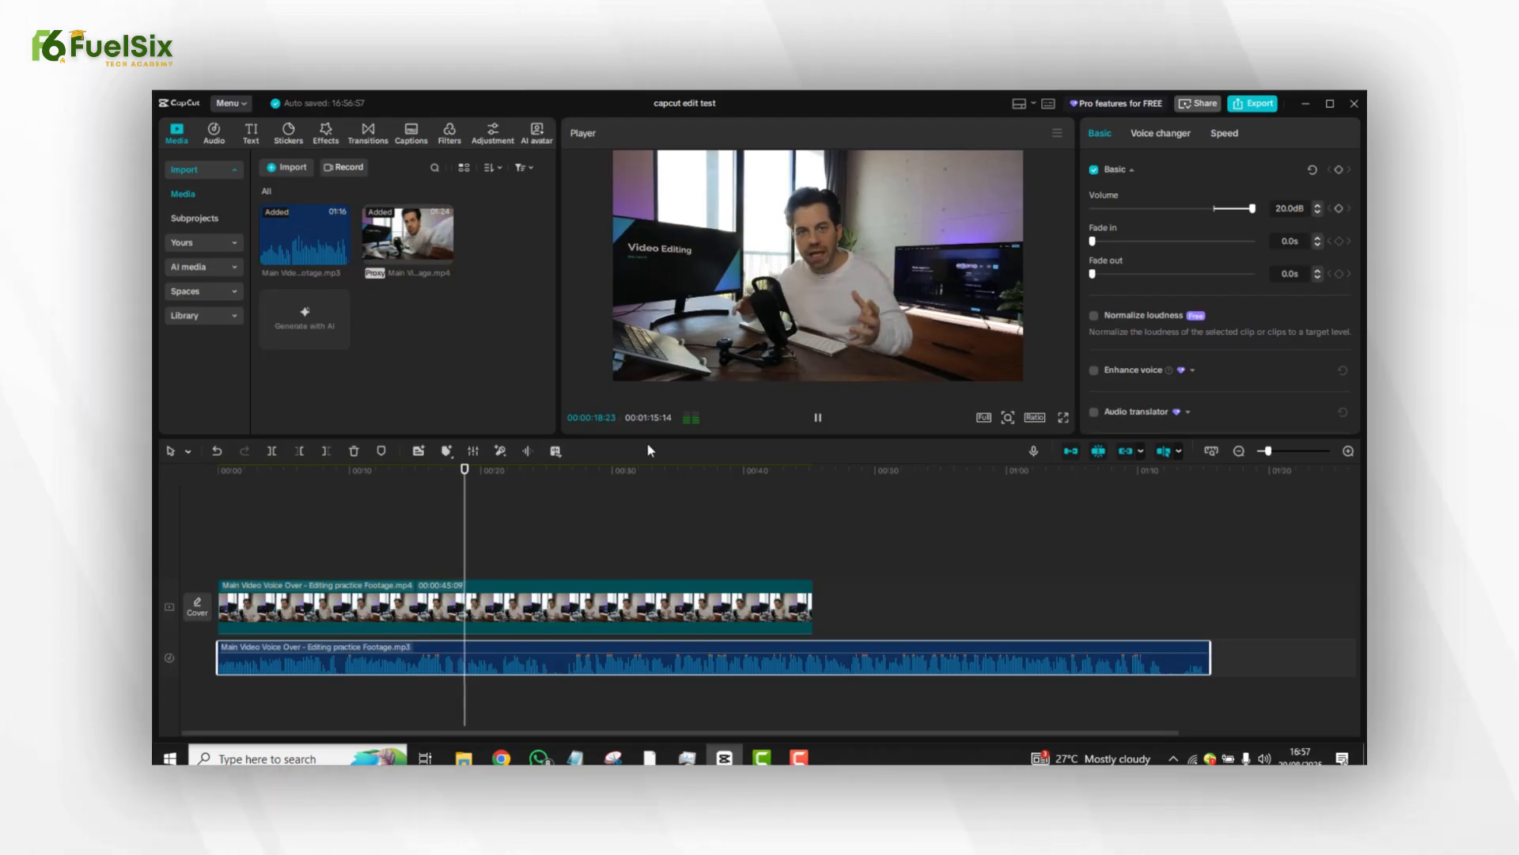
key(space)
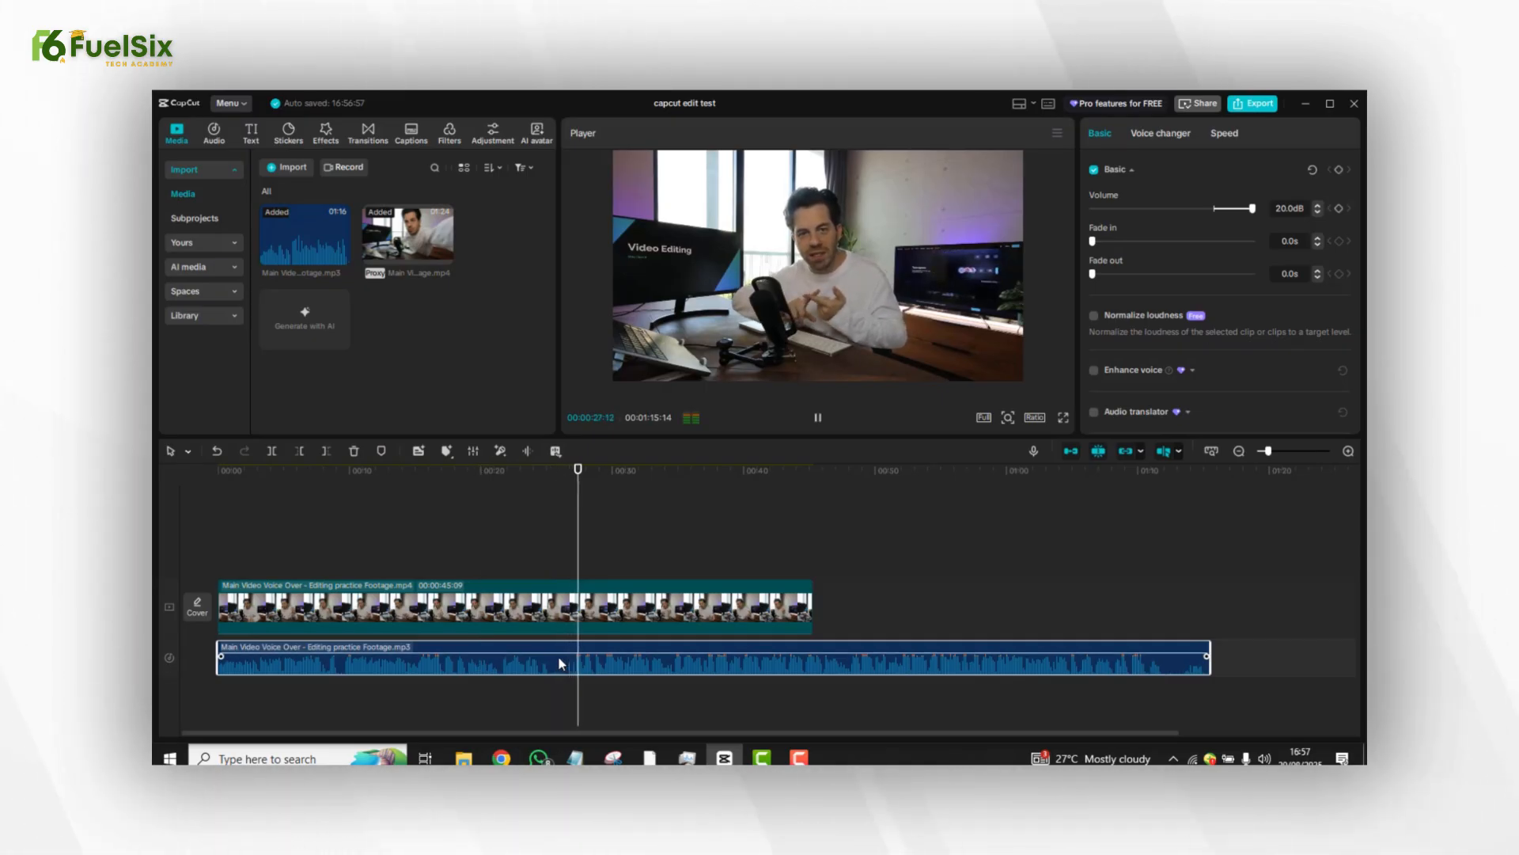
key(space)
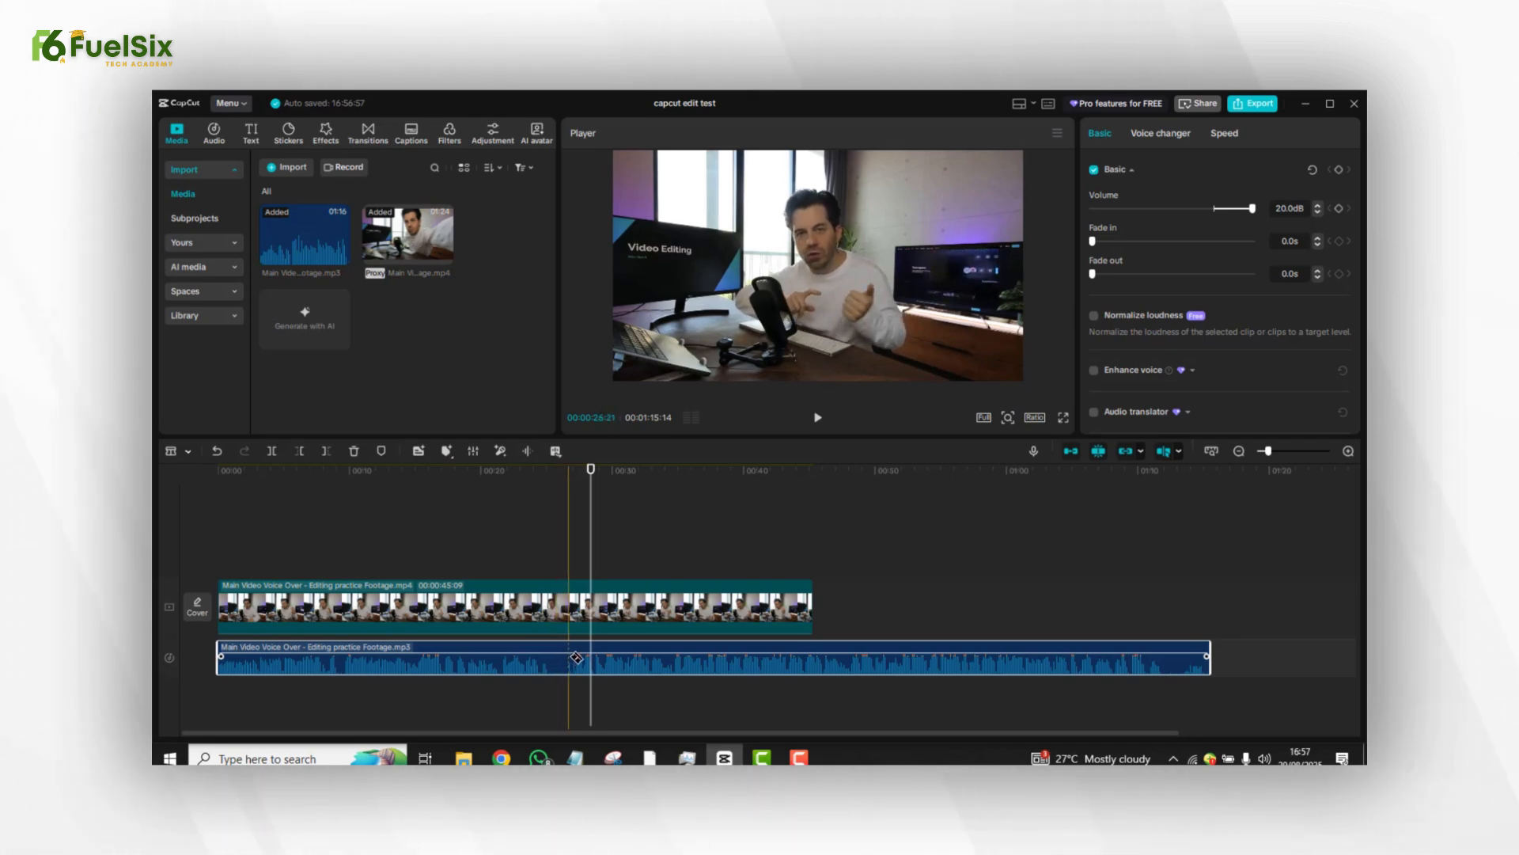
Split the voice-over clip at about 00:00:26:21 and delete the part before the cut
click(569, 657)
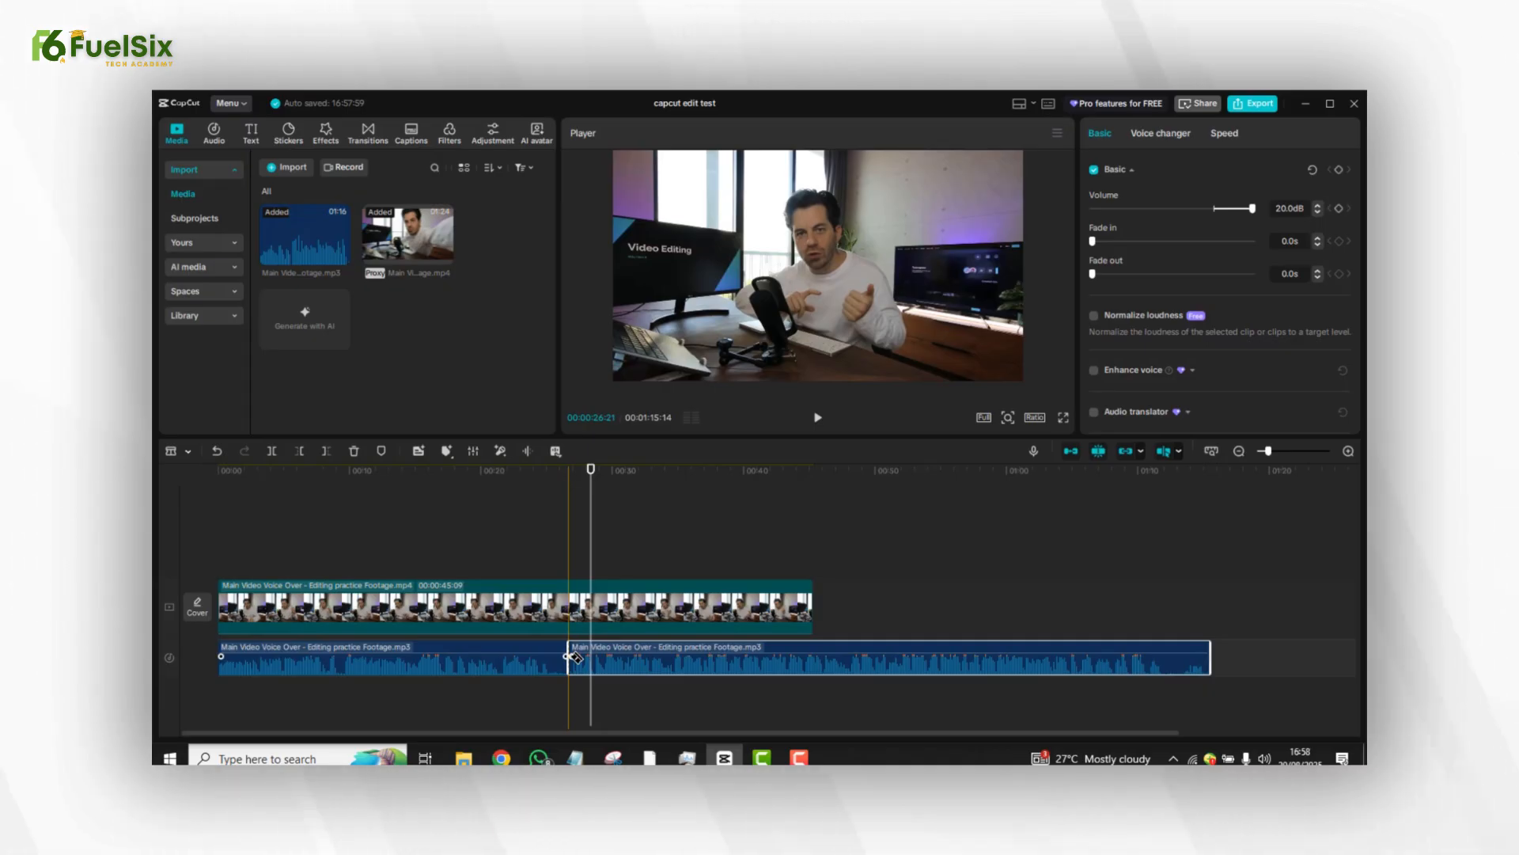
key(a)
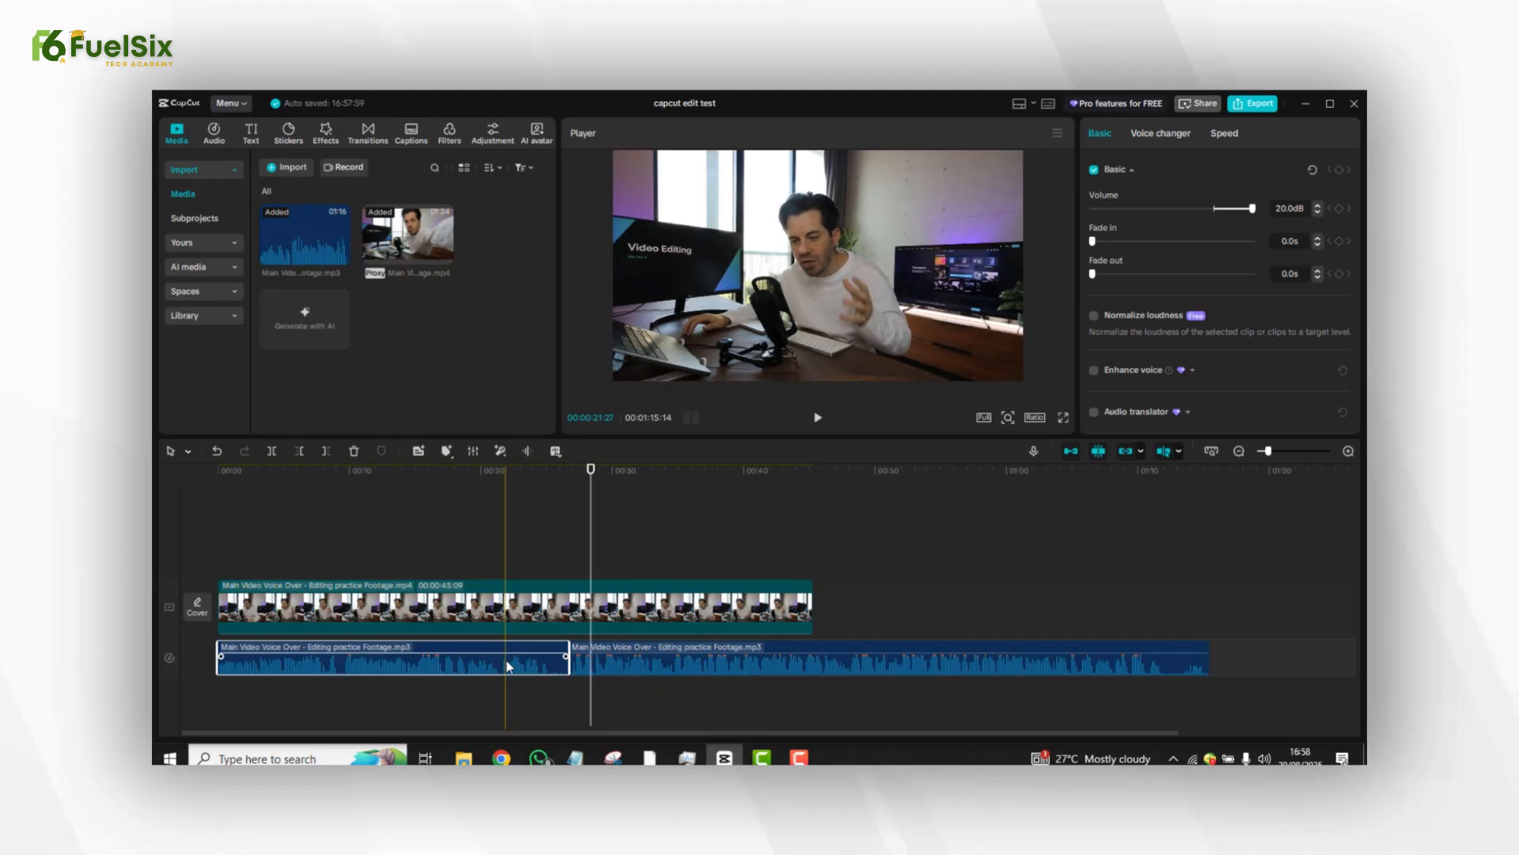
key(Delete)
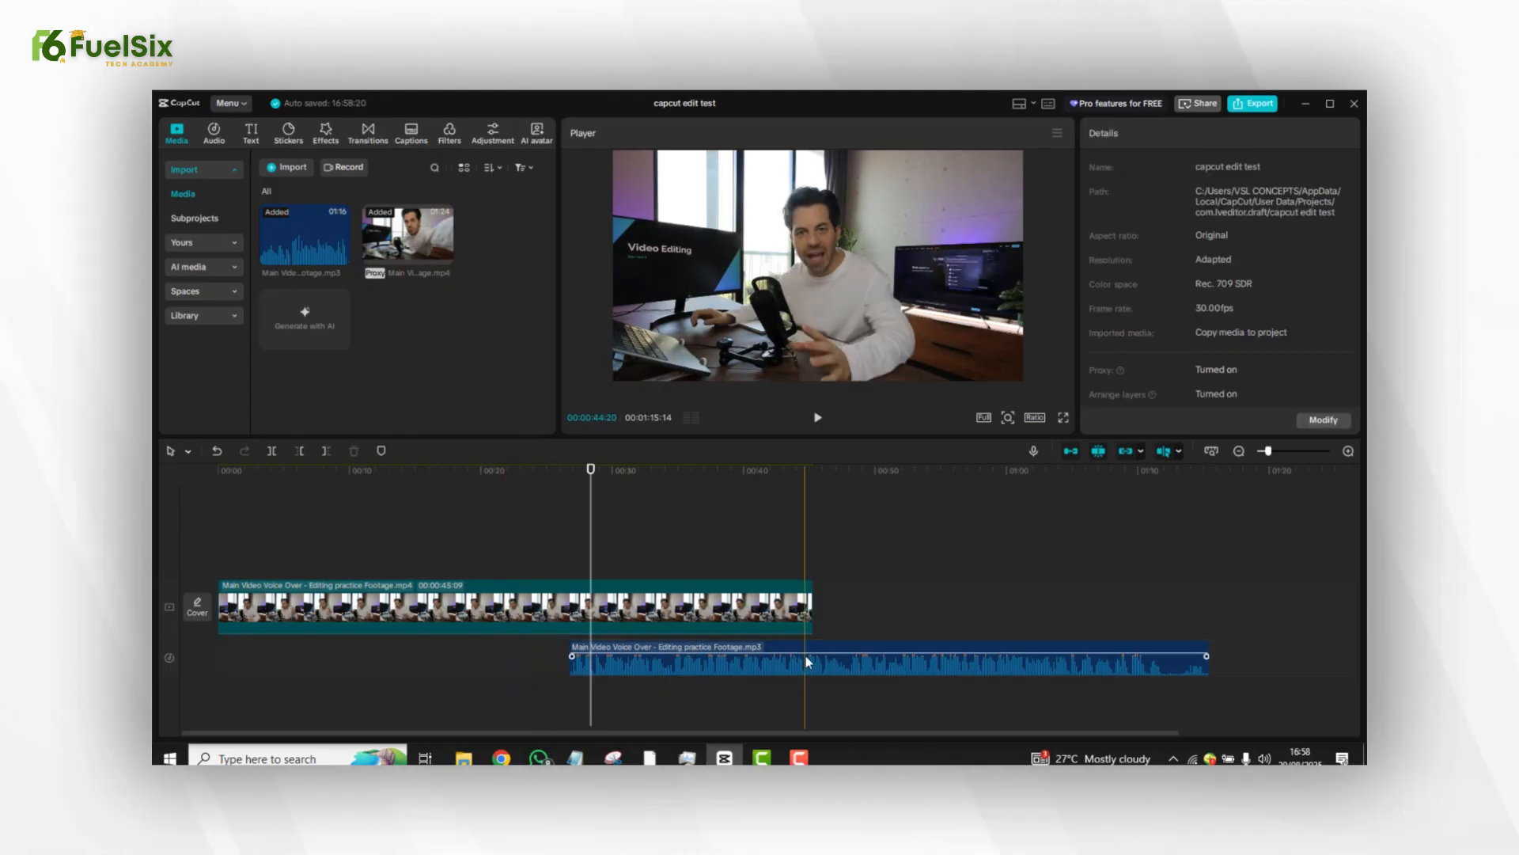
Move the remaining voice-over clip to the start of the timeline, aligned with the beginning of the video clip
click(831, 653)
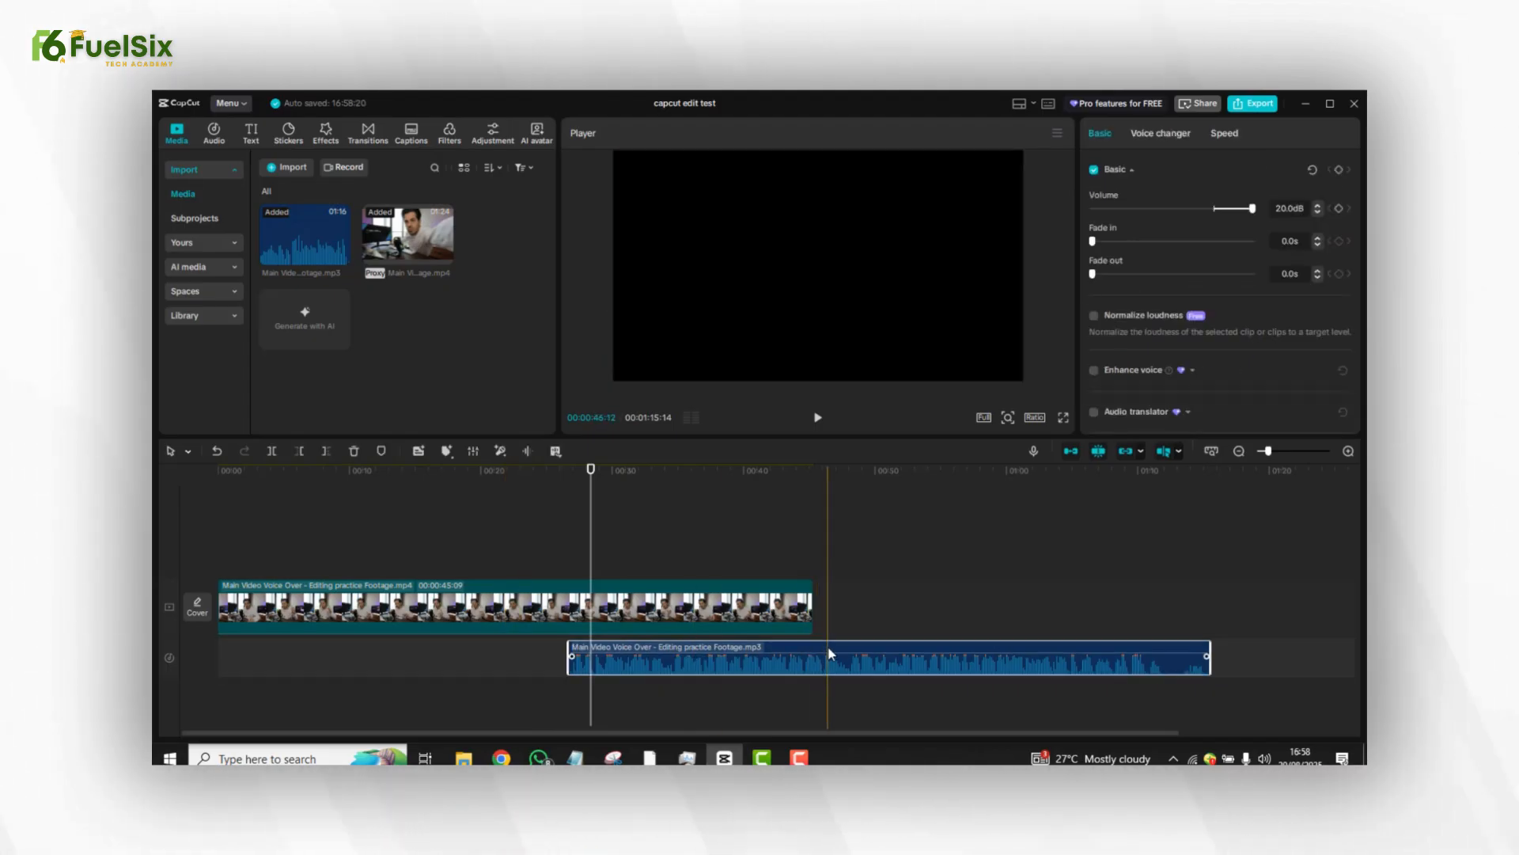
drag(831, 653, 481, 648)
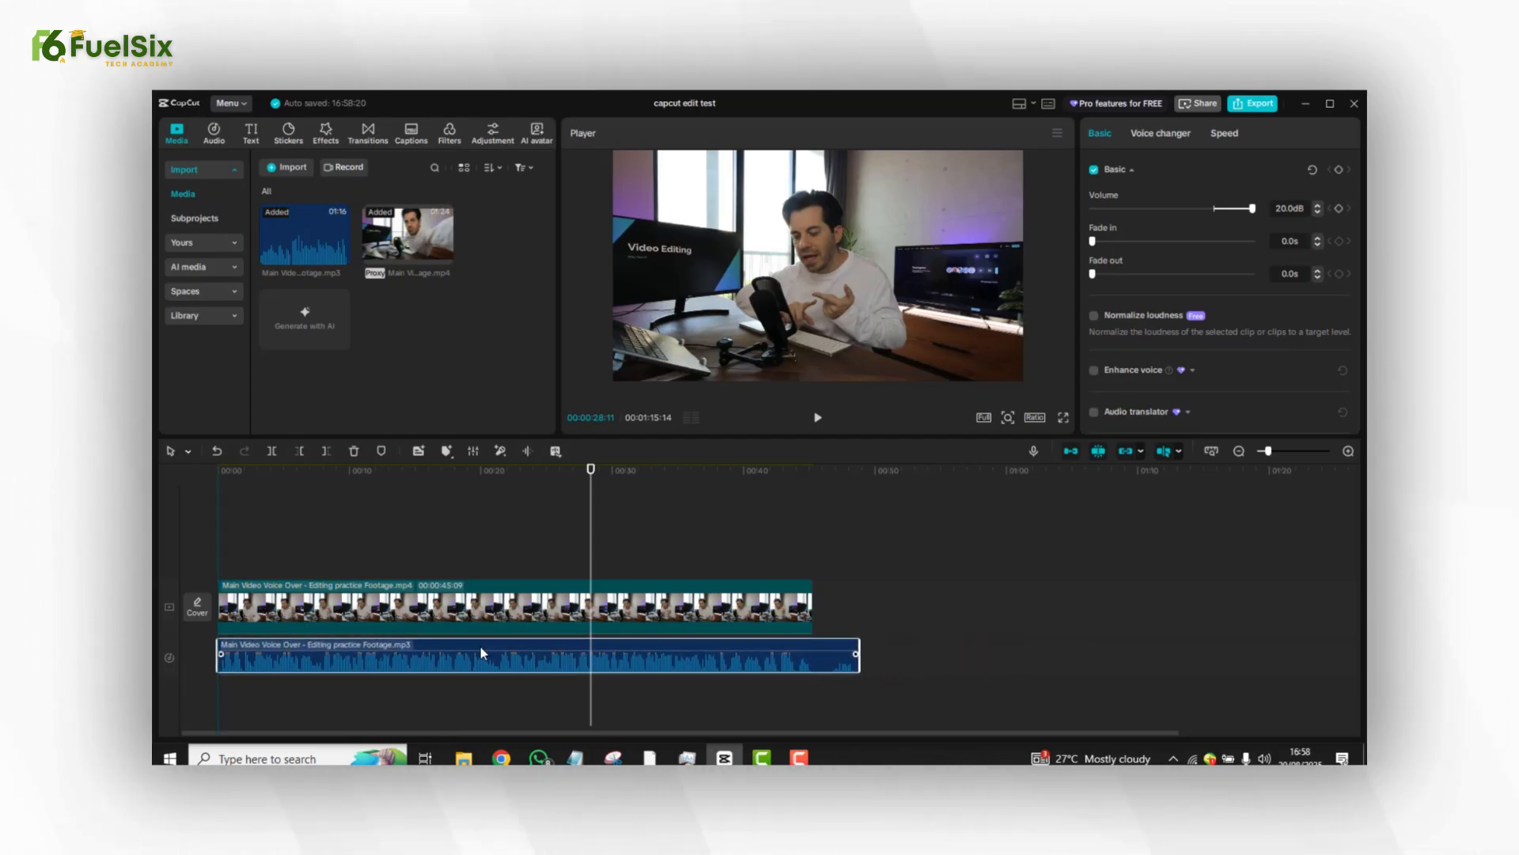
Play the timeline from the start to about 9 seconds to check how the voice-over matches the video, and return to the start
click(481, 648)
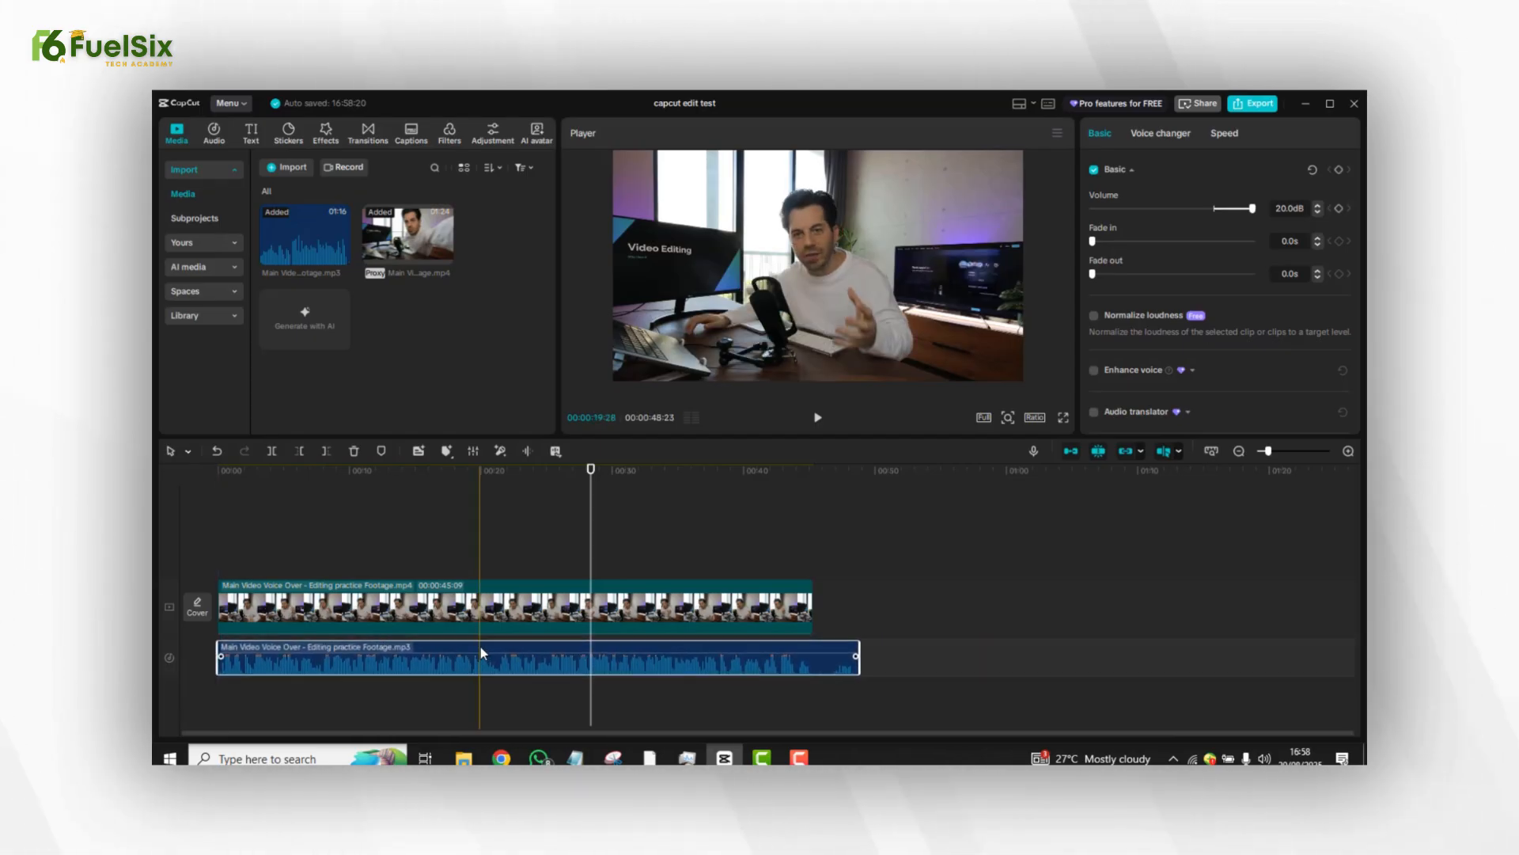
click(238, 548)
click(215, 550)
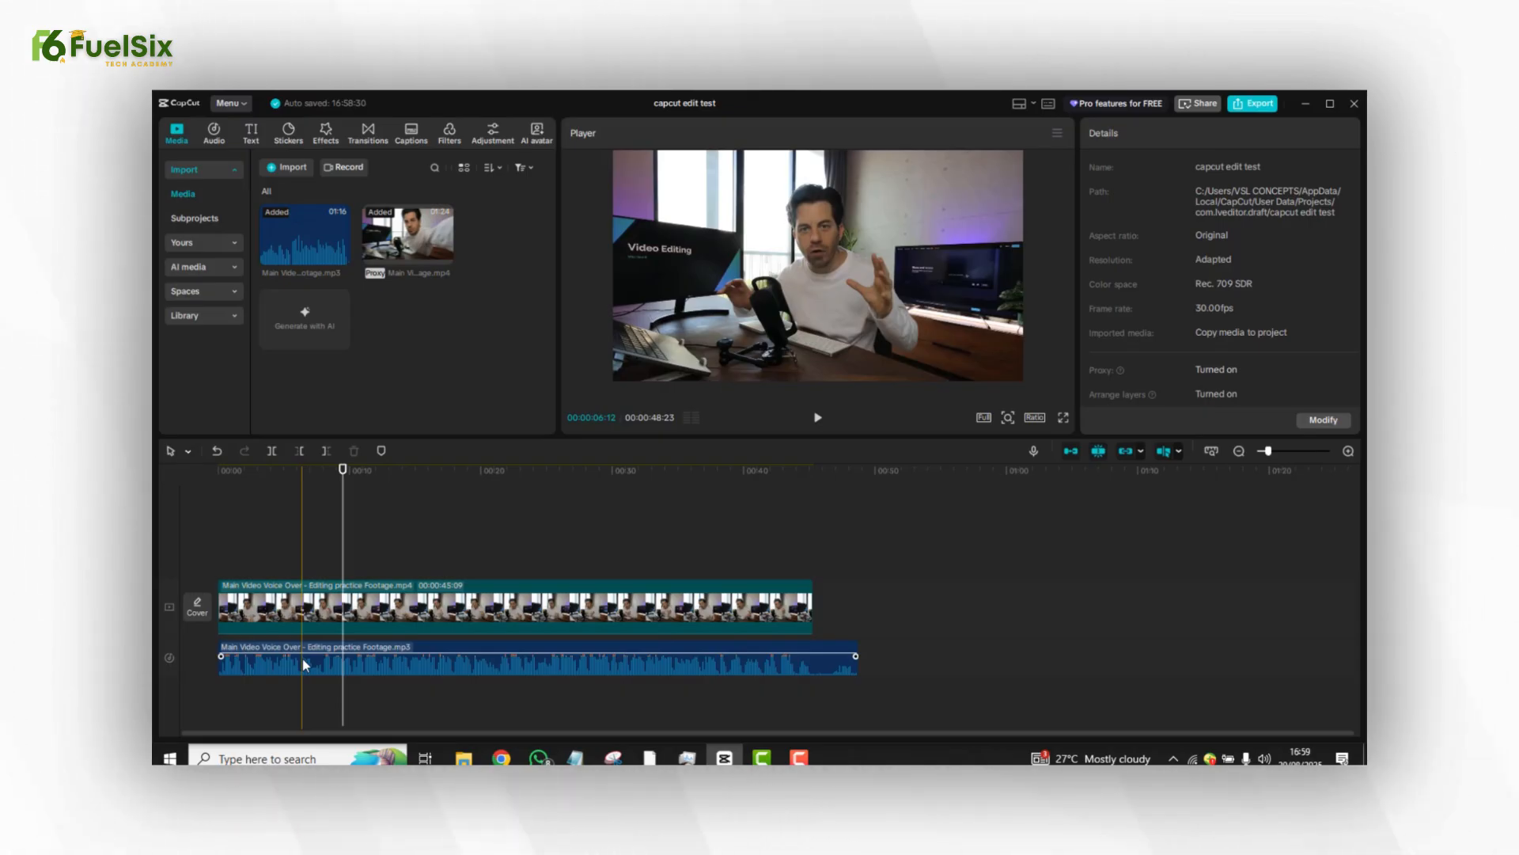
click(231, 559)
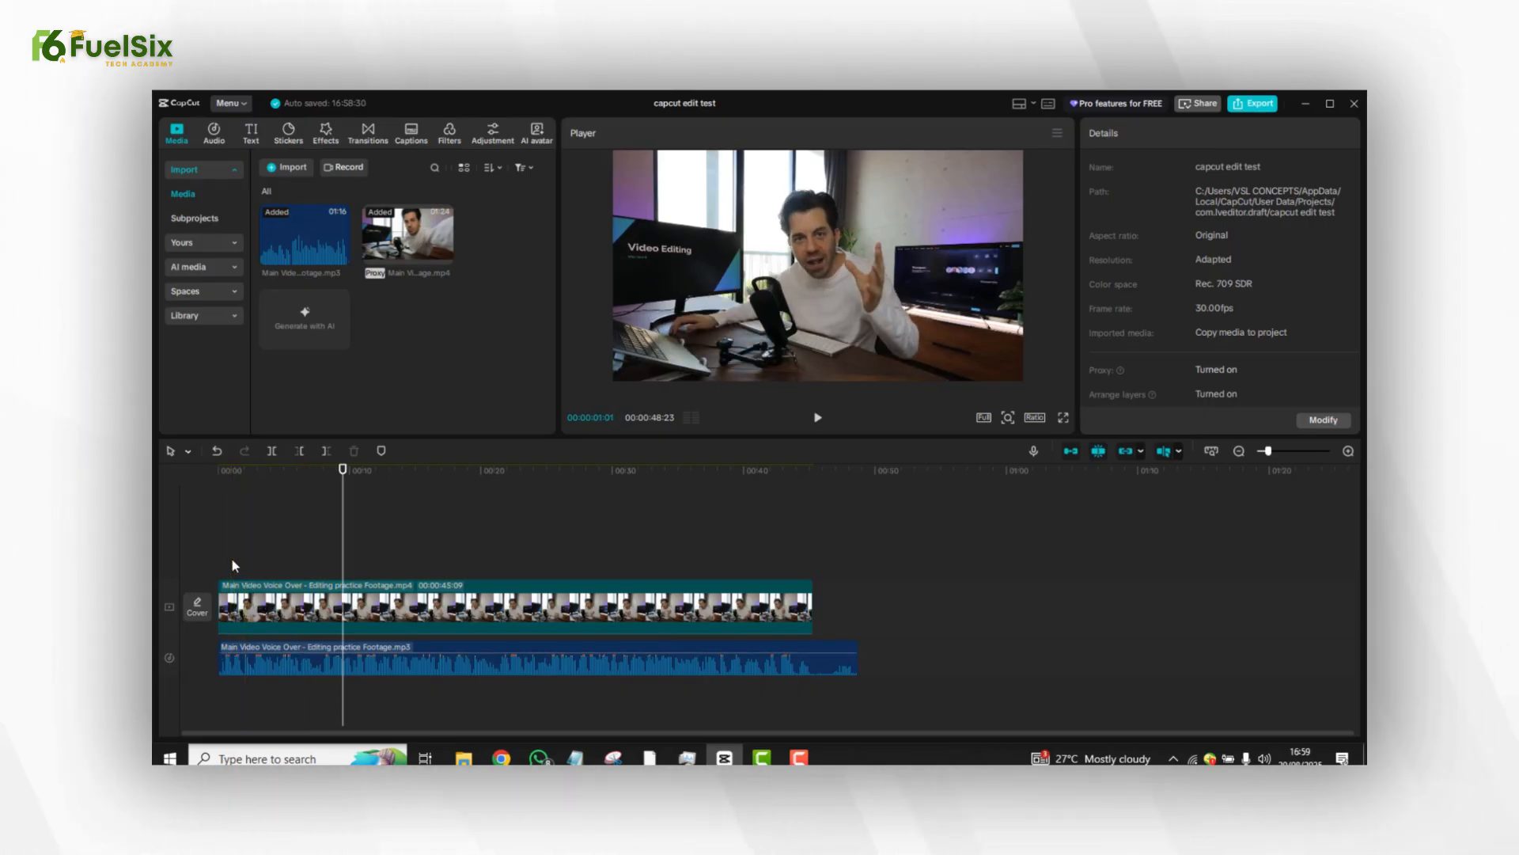
click(217, 563)
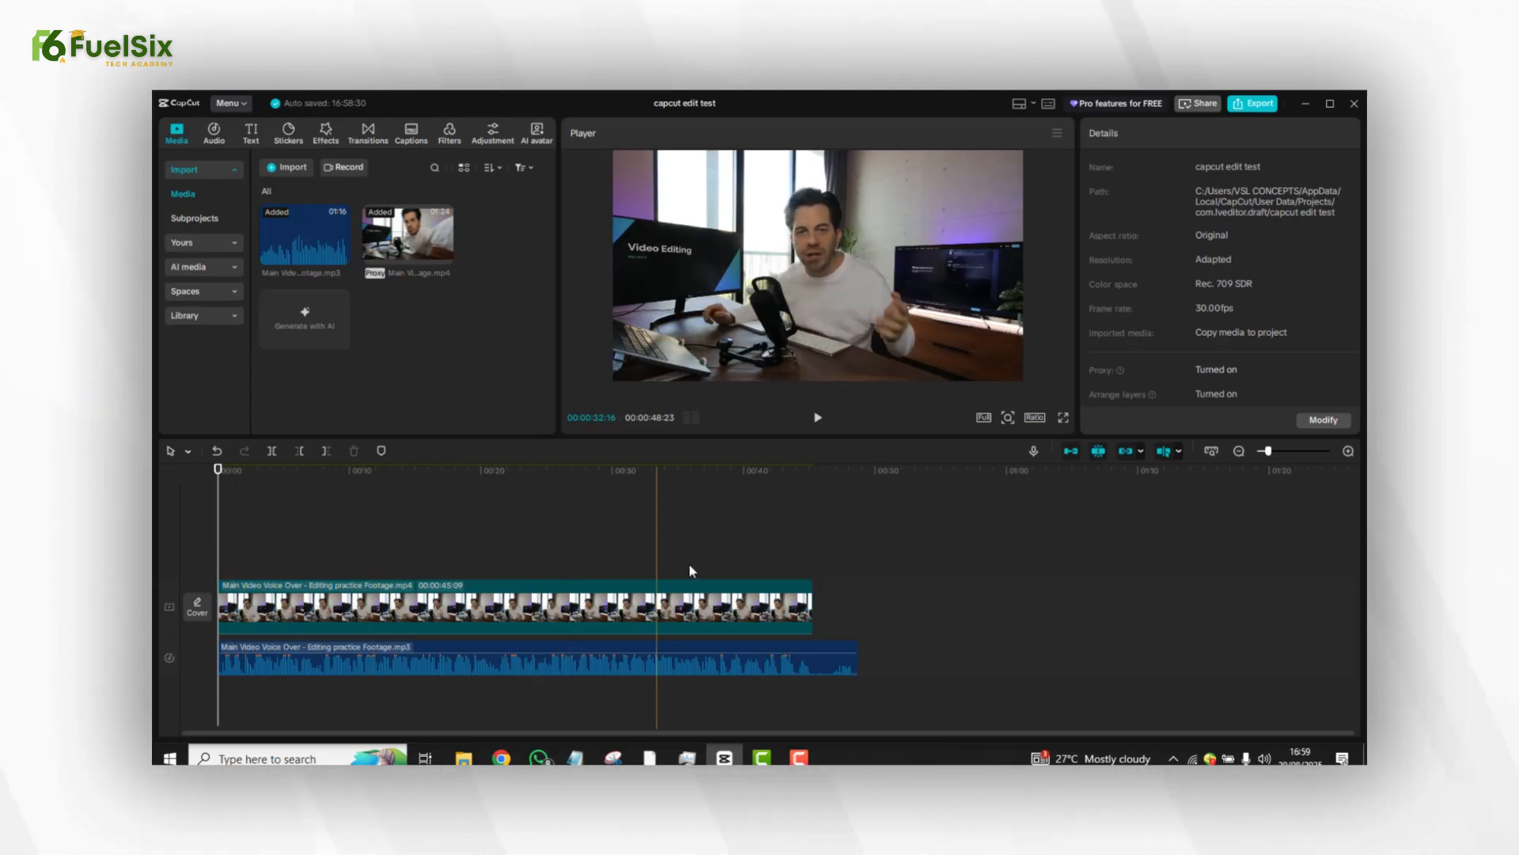
Preview the end of the timeline from 00:00:43:14, split the voice-over clip at 00:00:45:09 where the video ends, and delete the excess part
click(790, 564)
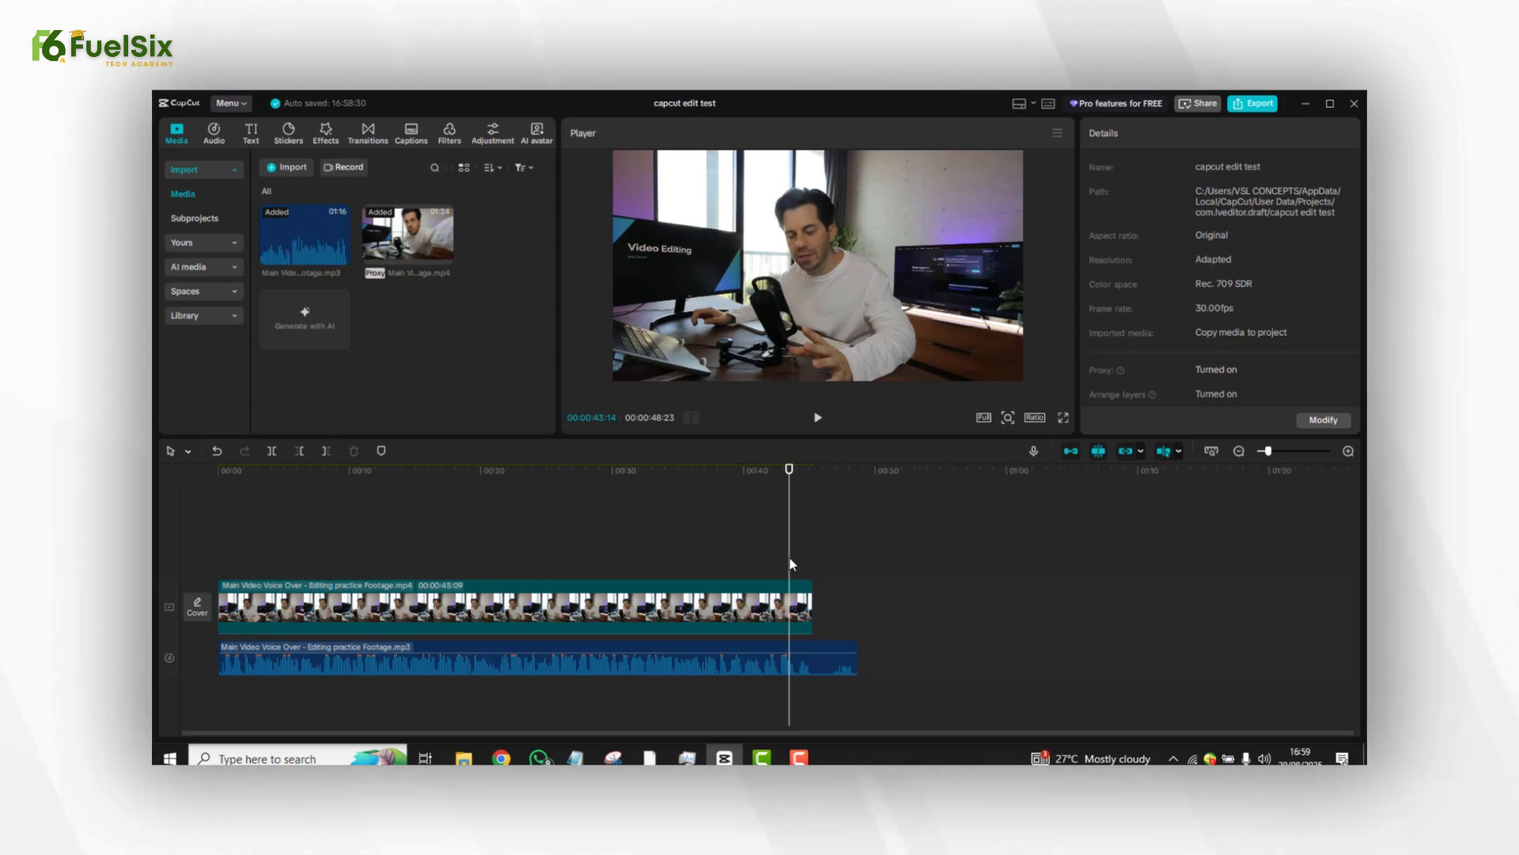
key(space)
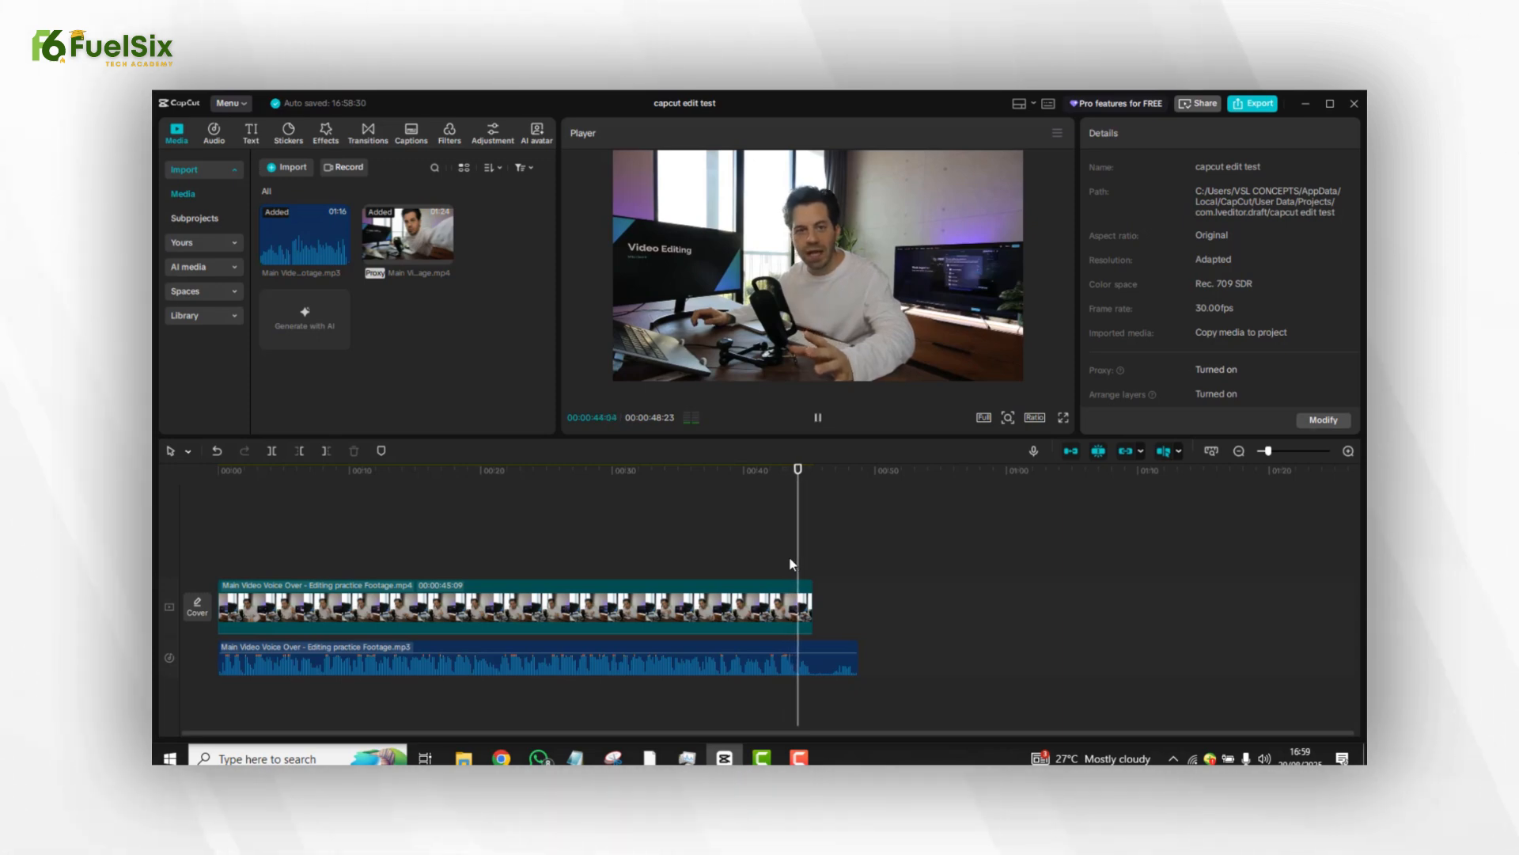
key(space)
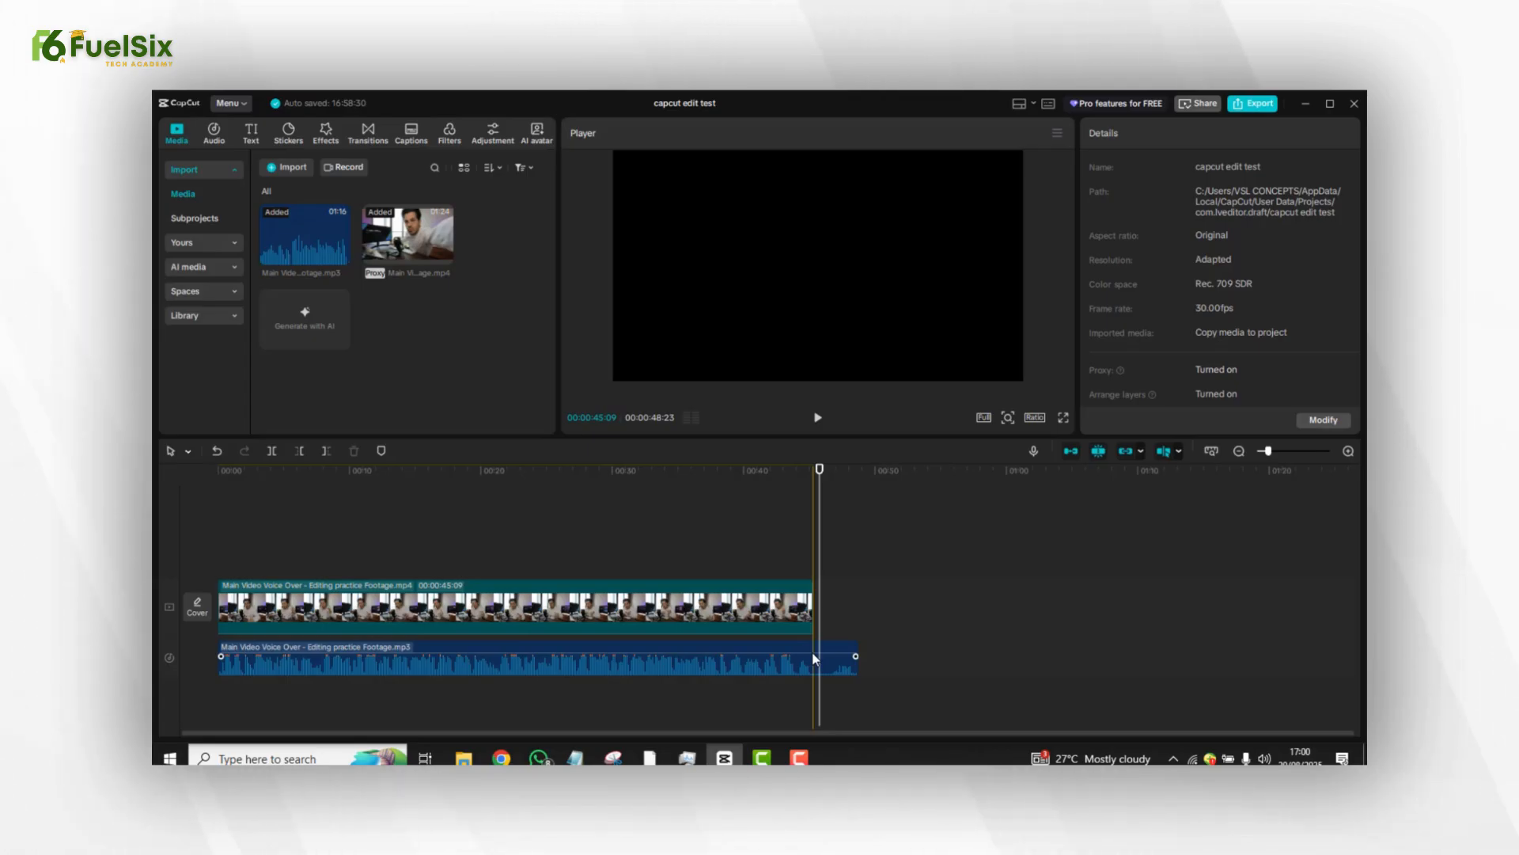
key(b)
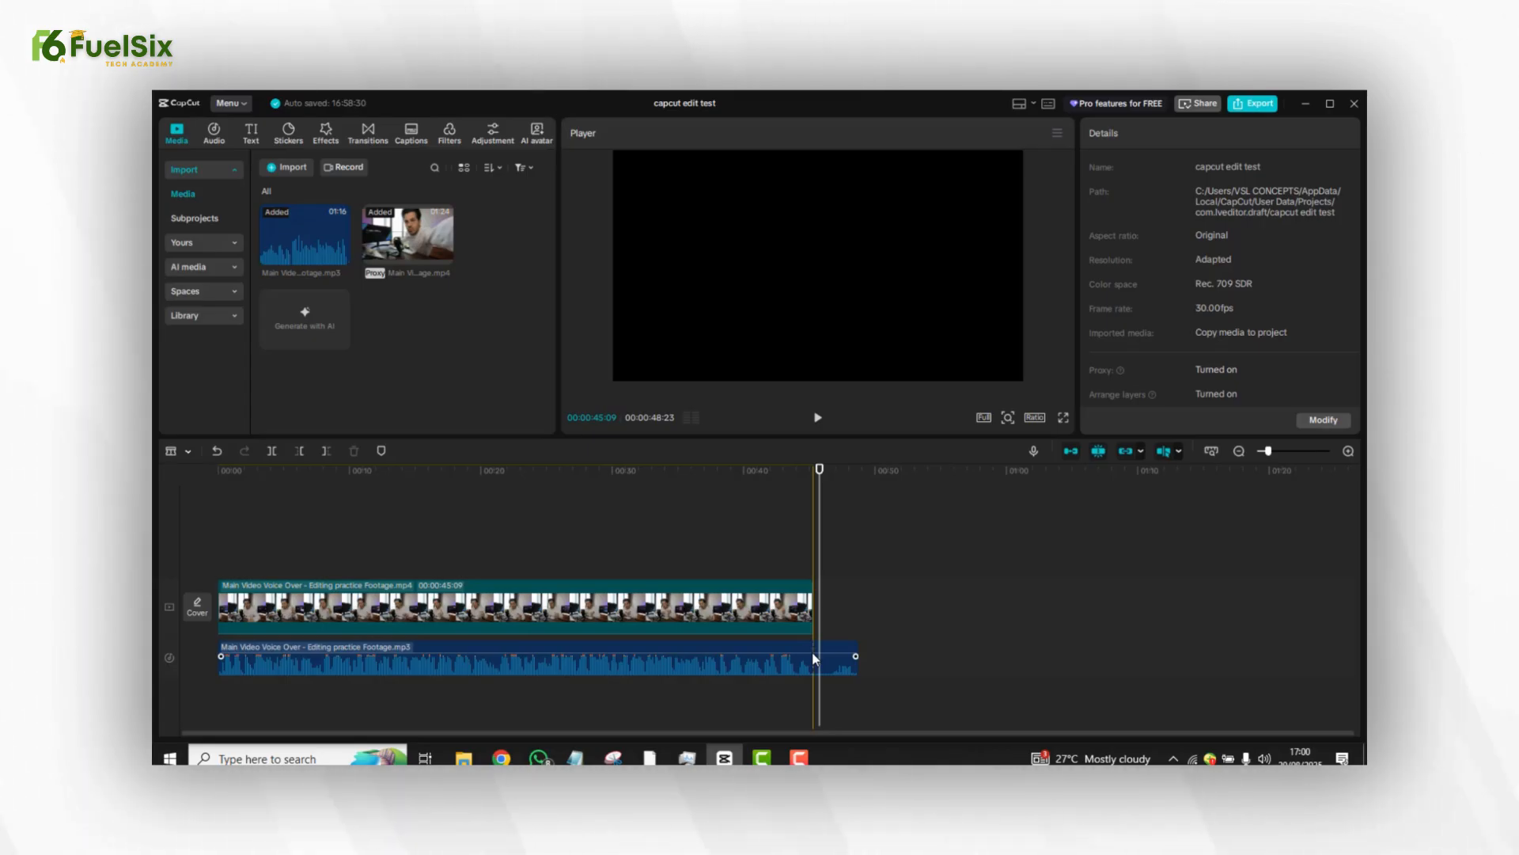
click(814, 656)
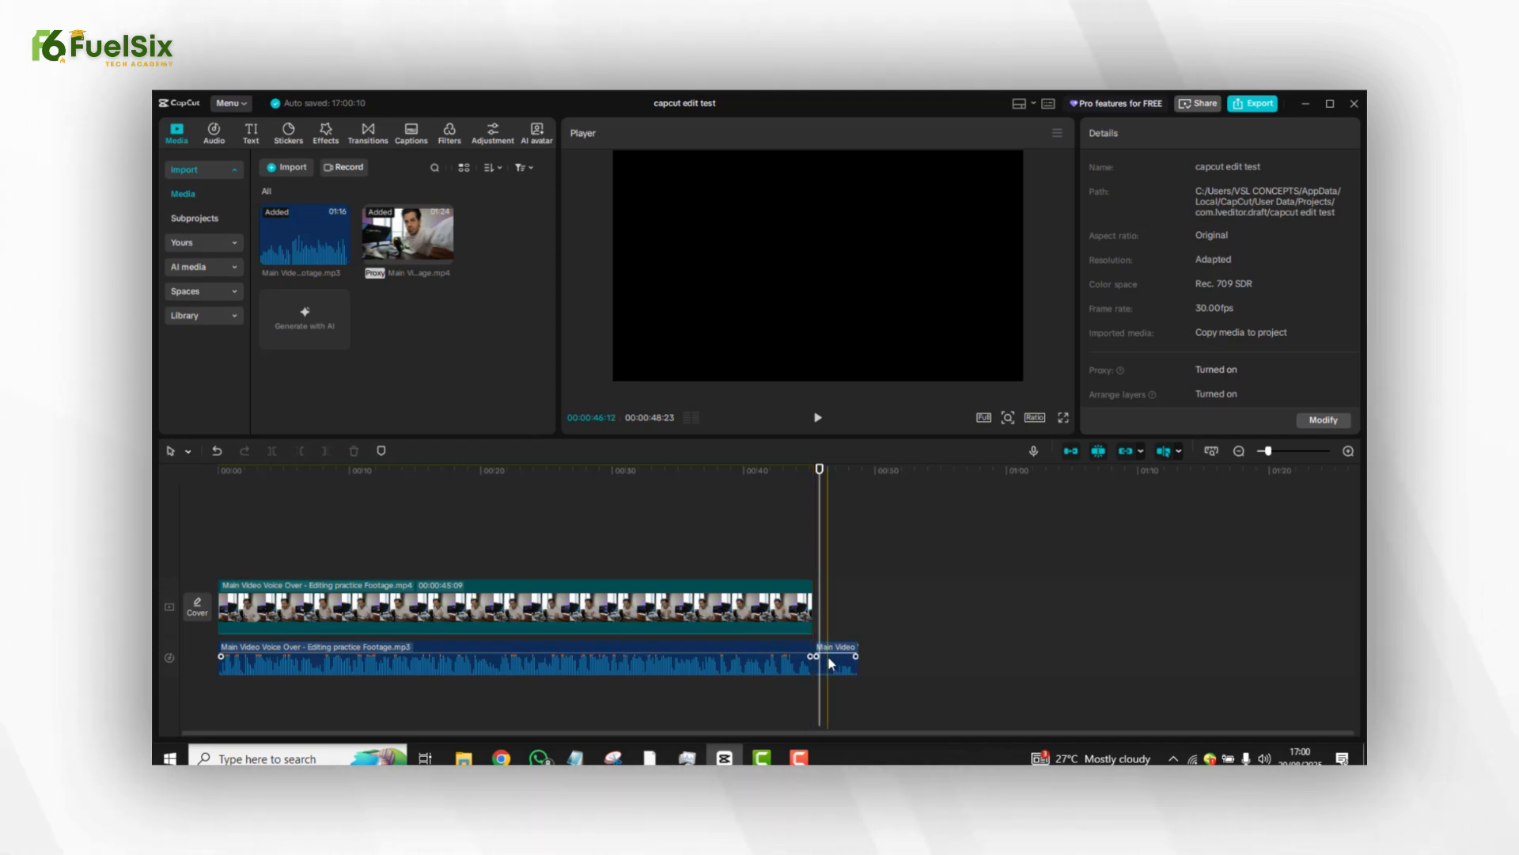
click(831, 664)
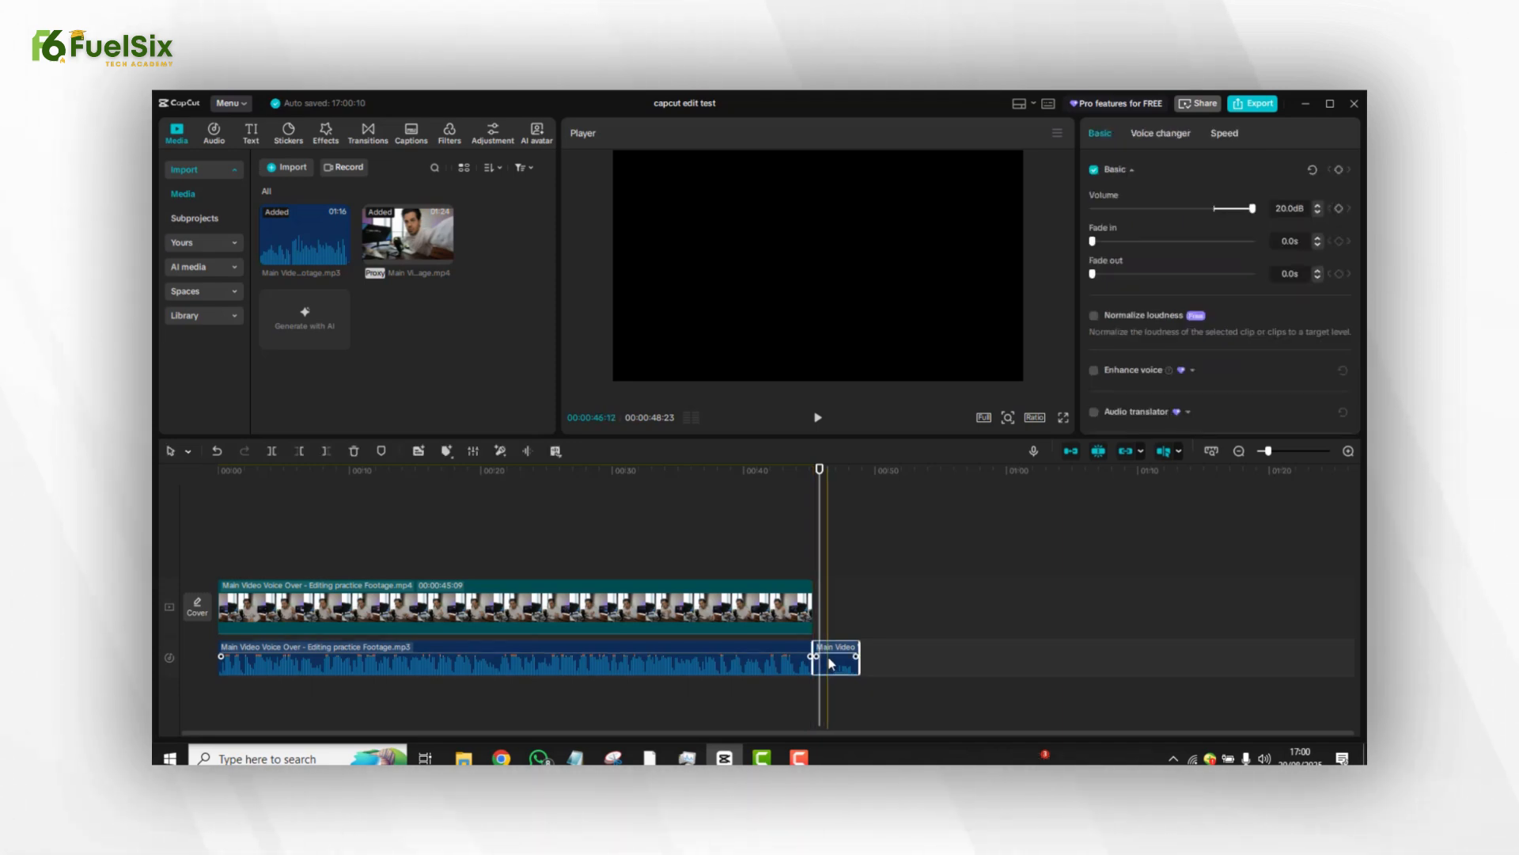
key(Delete)
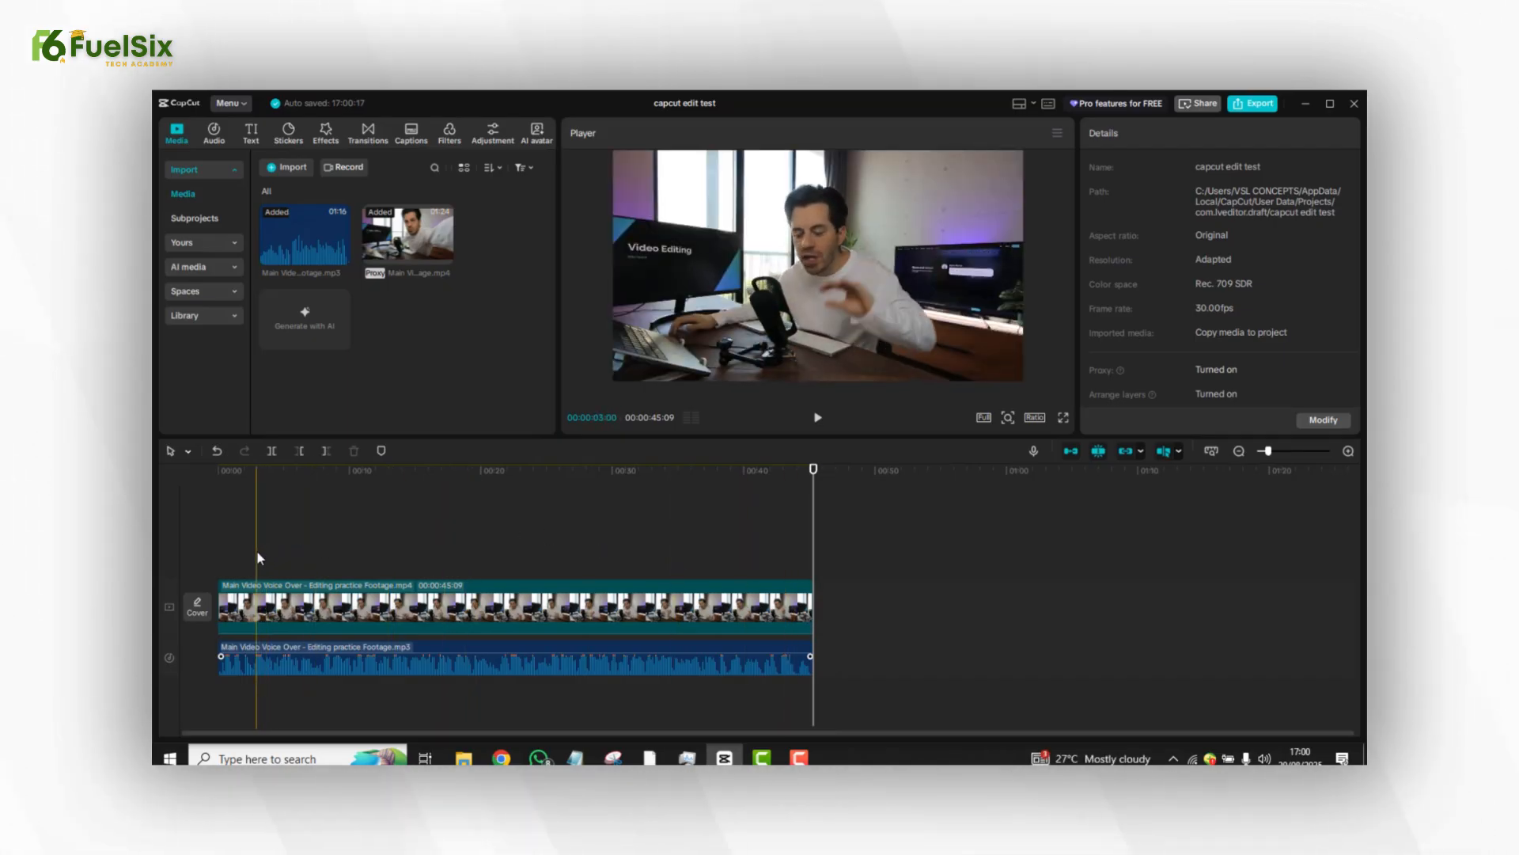
Preview the timeline from the start to about 00:00:04:20 and raise the video clip's own volume to 8.2 dB
click(219, 553)
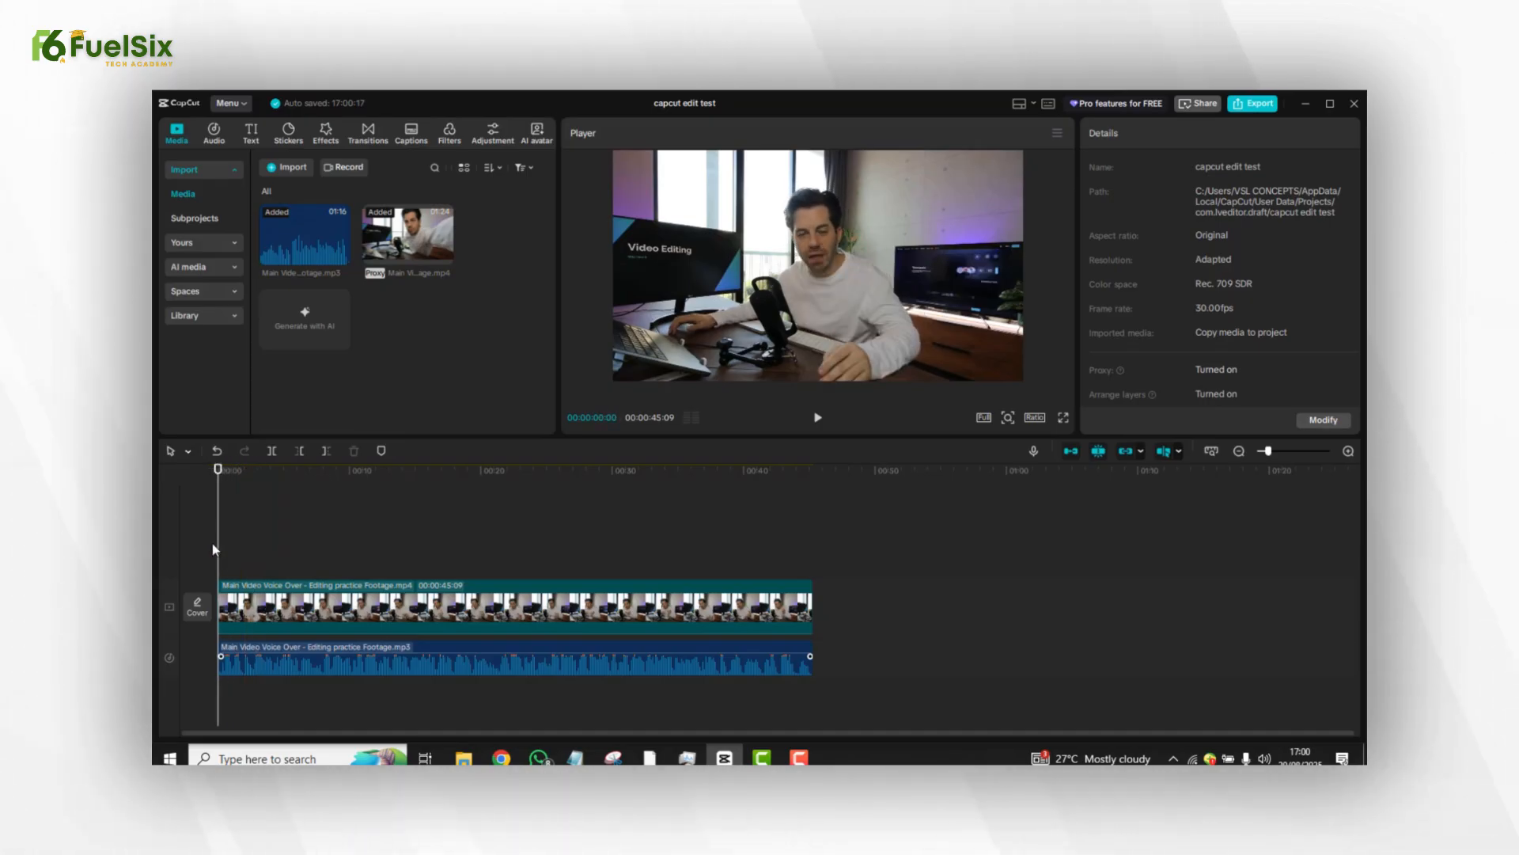
key(space)
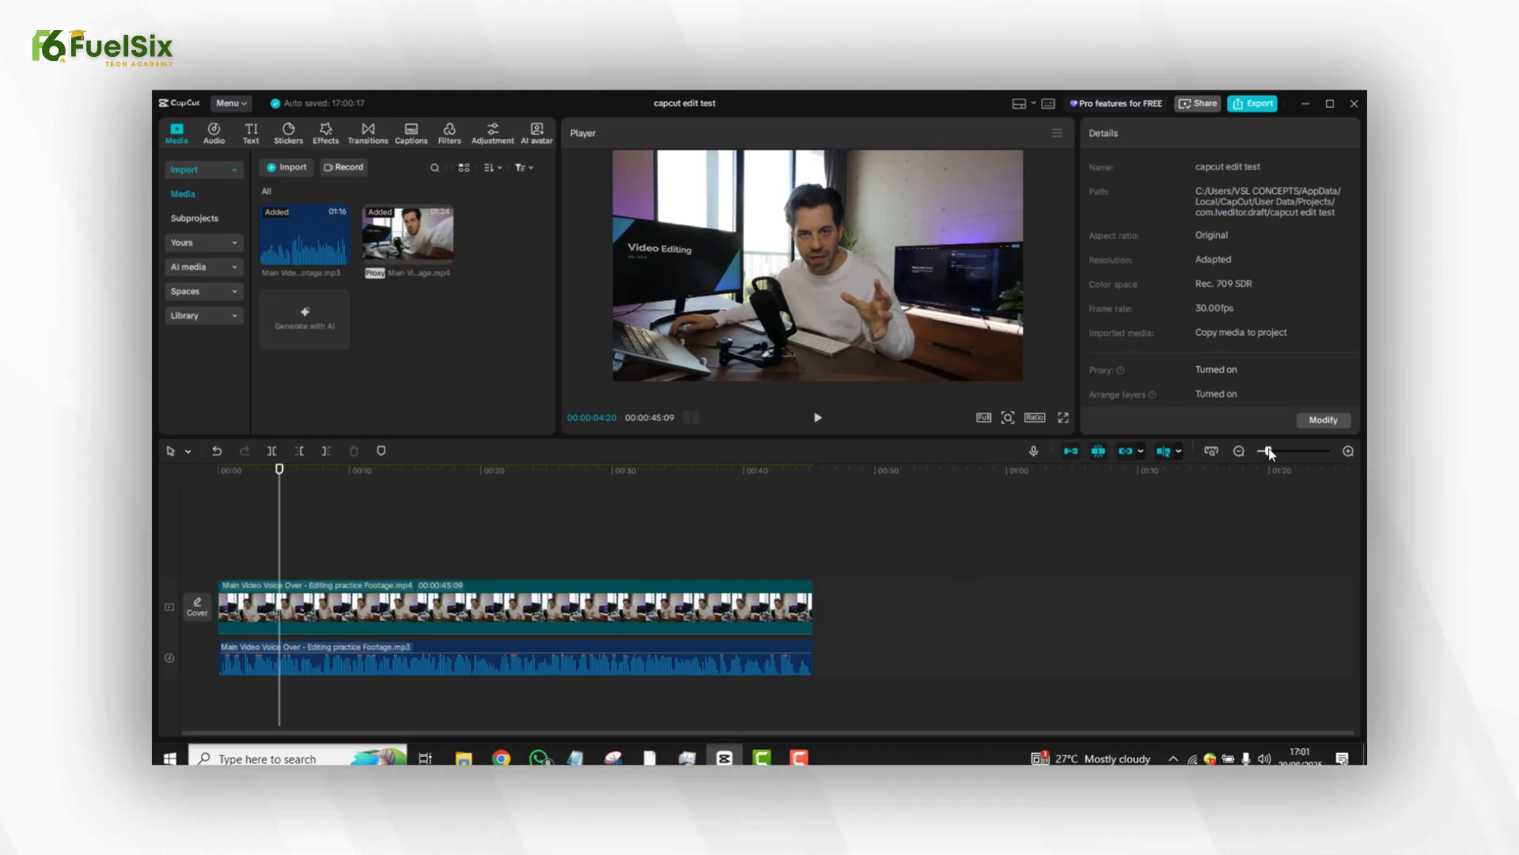
drag(1269, 451, 1283, 452)
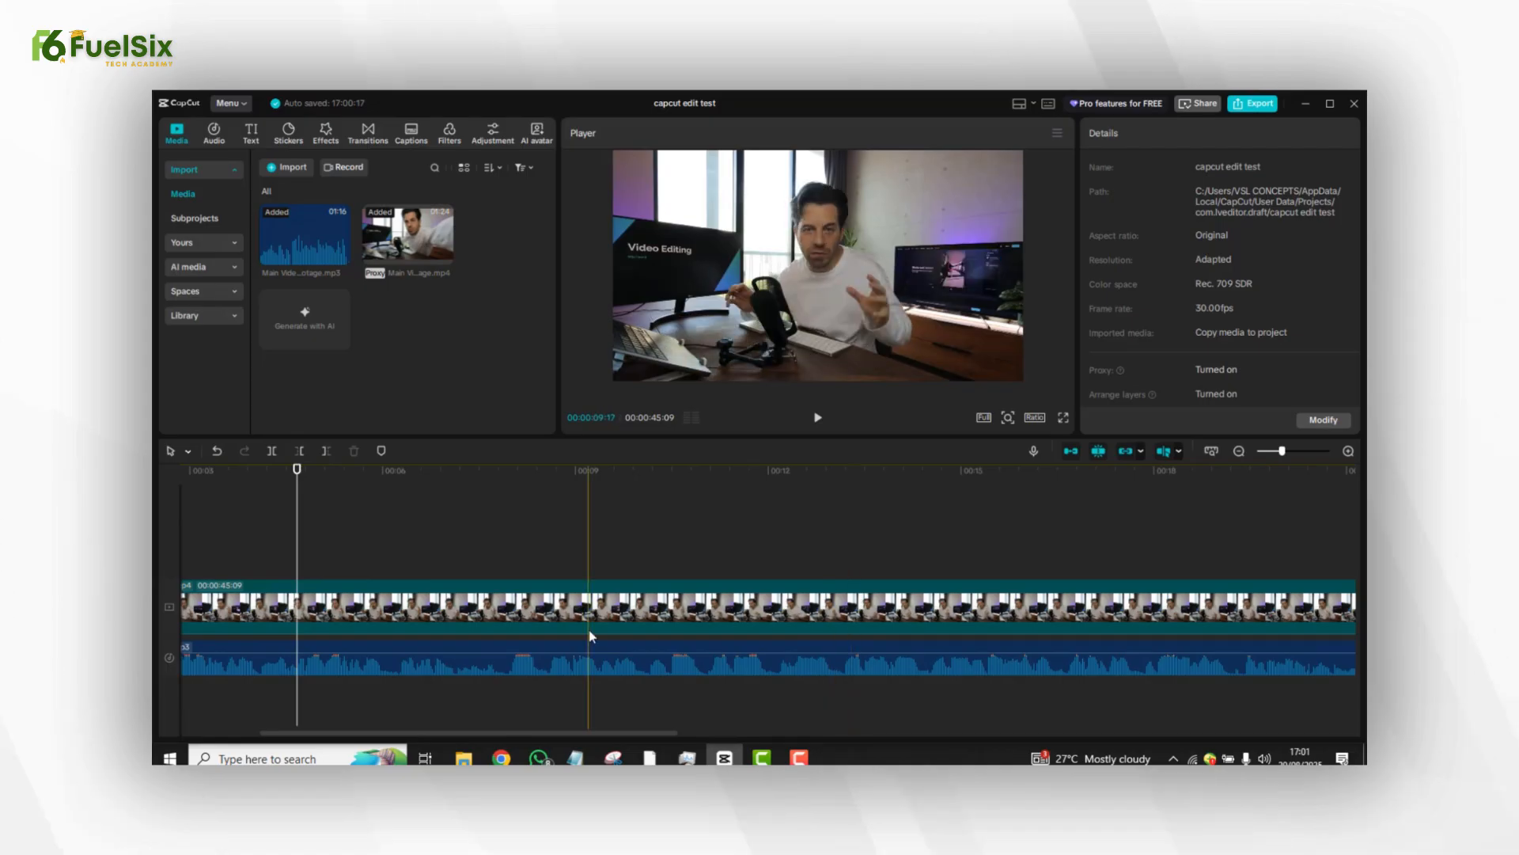
click(506, 629)
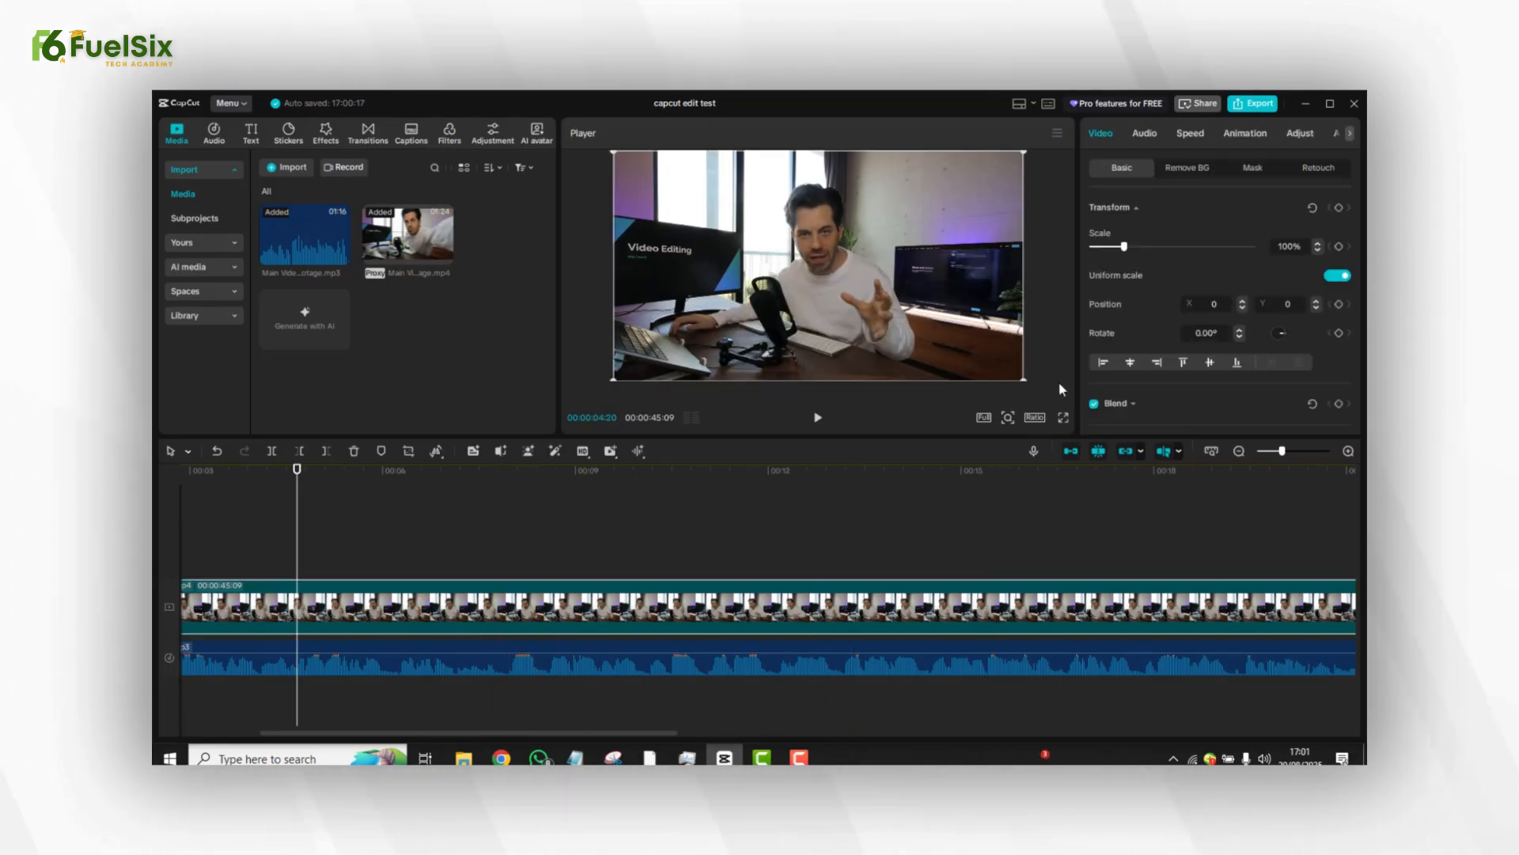
click(1146, 135)
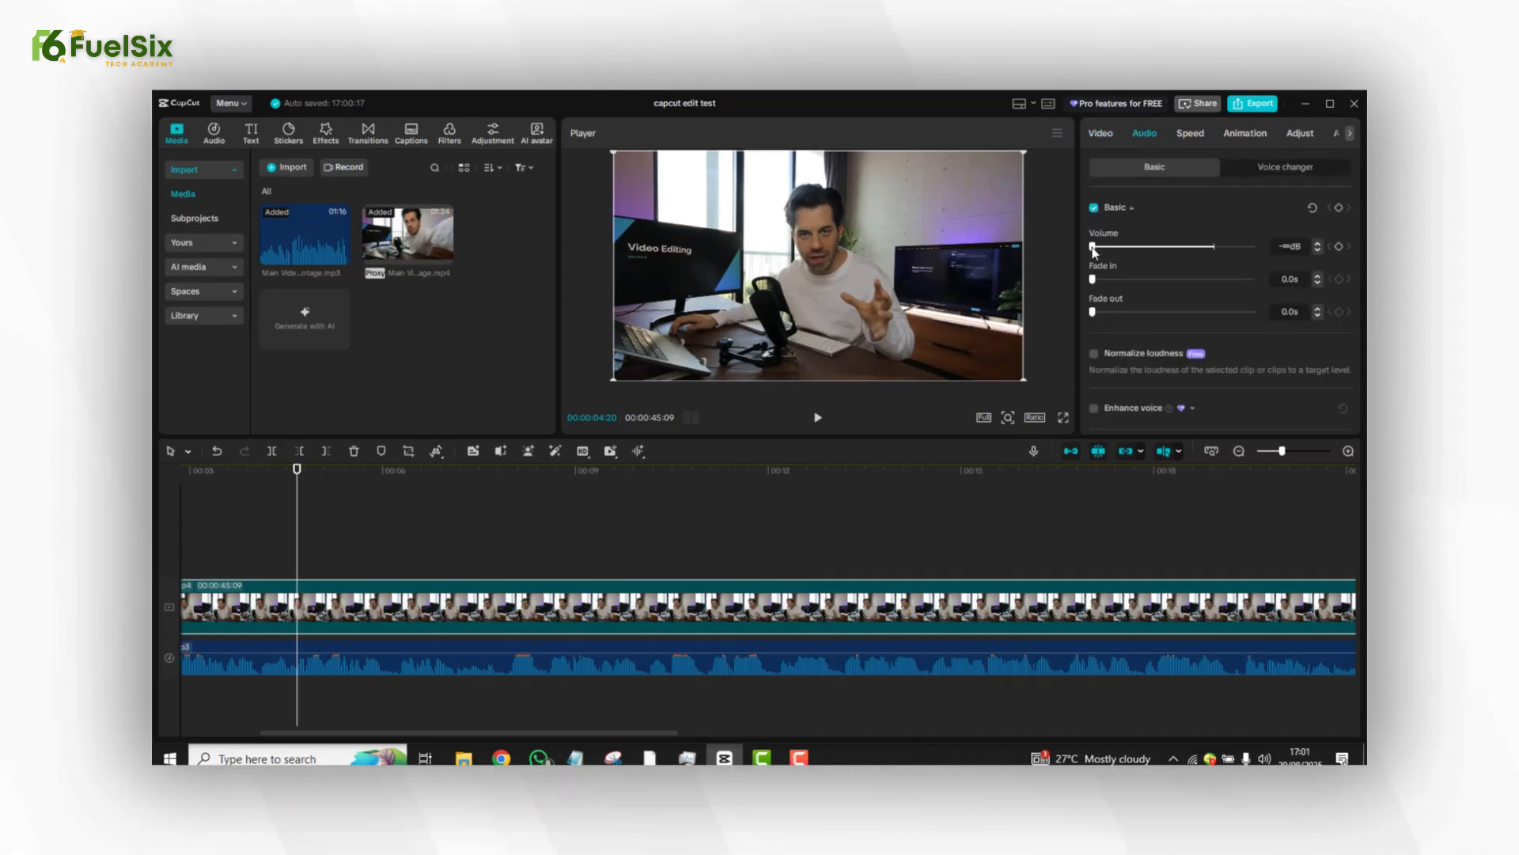
drag(1117, 250, 1223, 251)
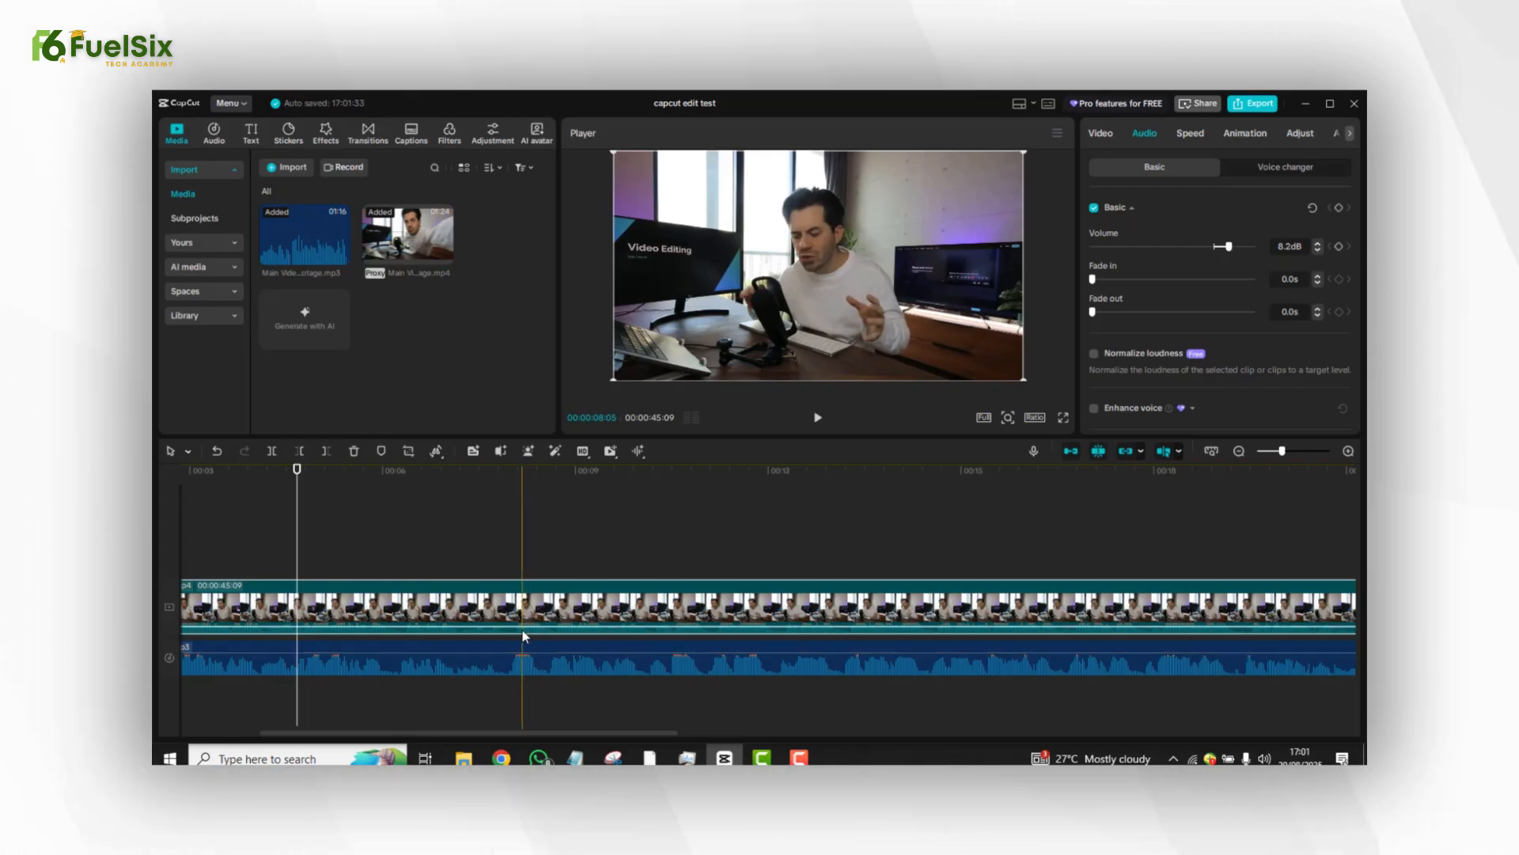
Shift the voice-over clip about 11 frames later on the timeline and move it back into line with the start of the video clip
click(690, 662)
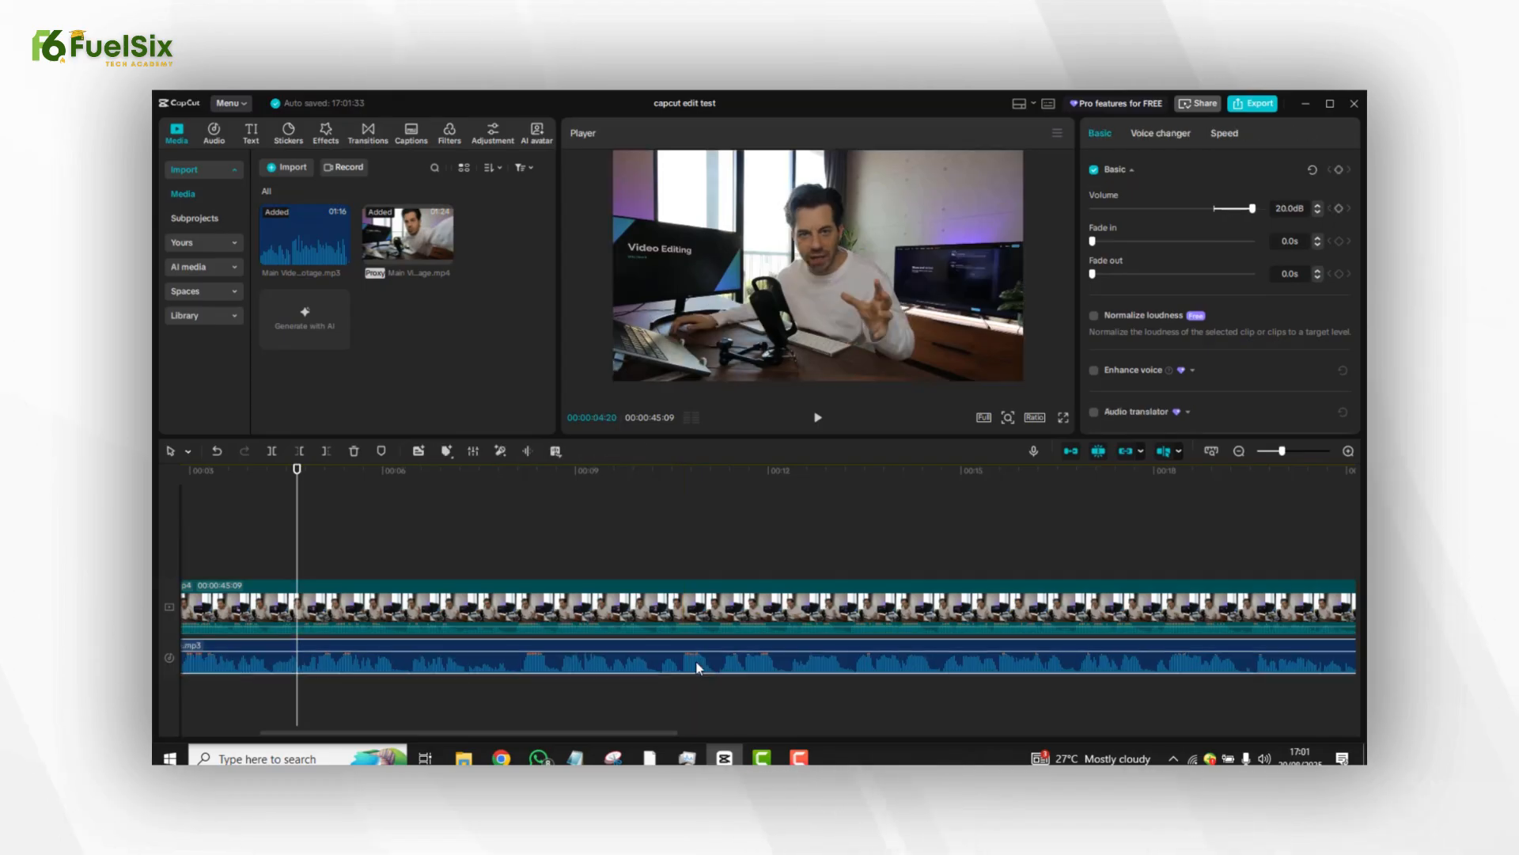
drag(702, 661, 708, 661)
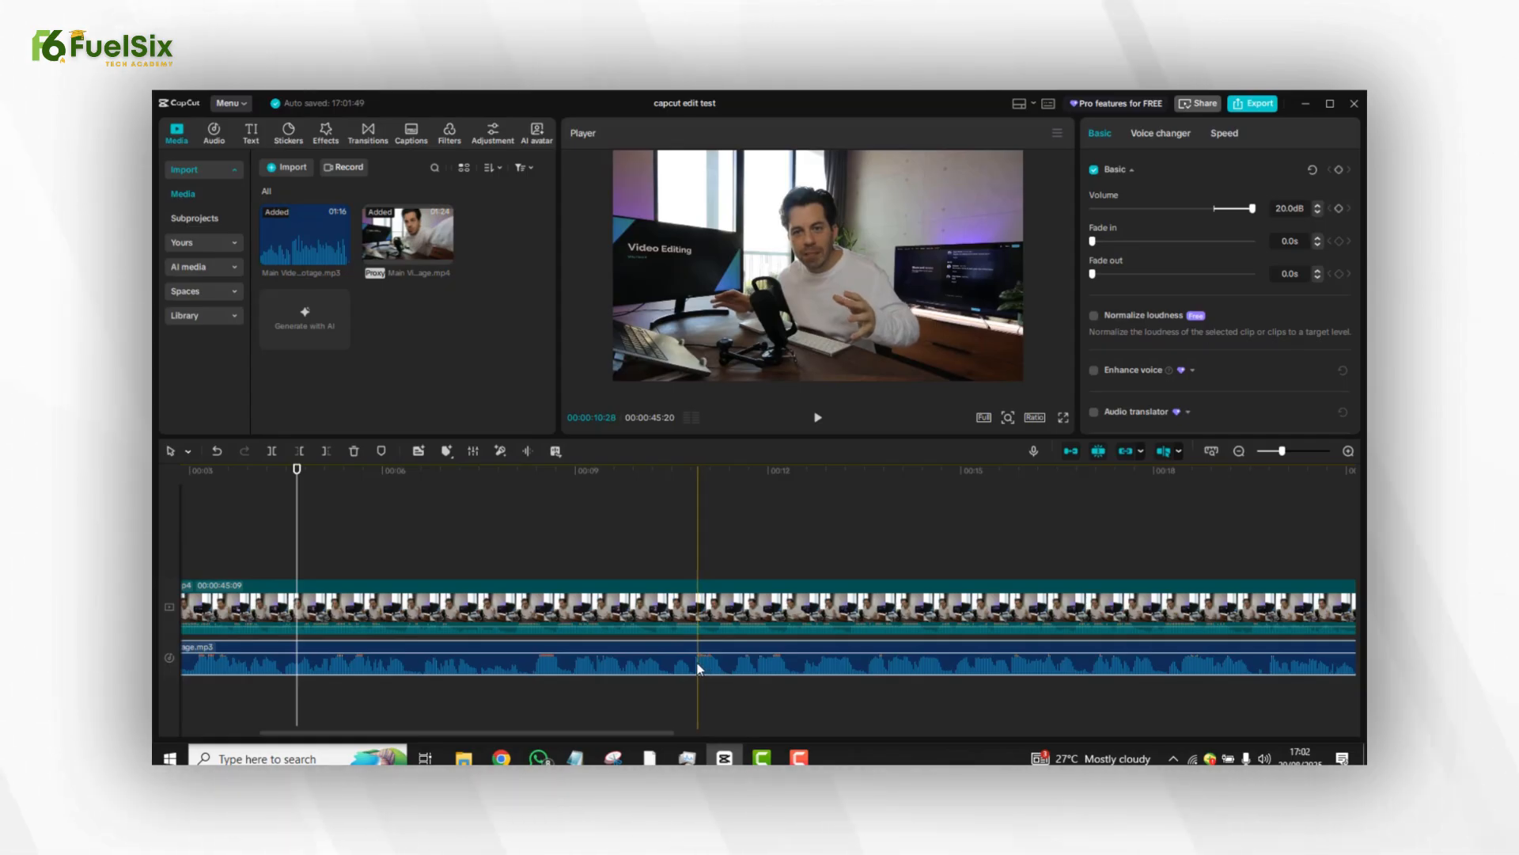
drag(704, 667, 682, 668)
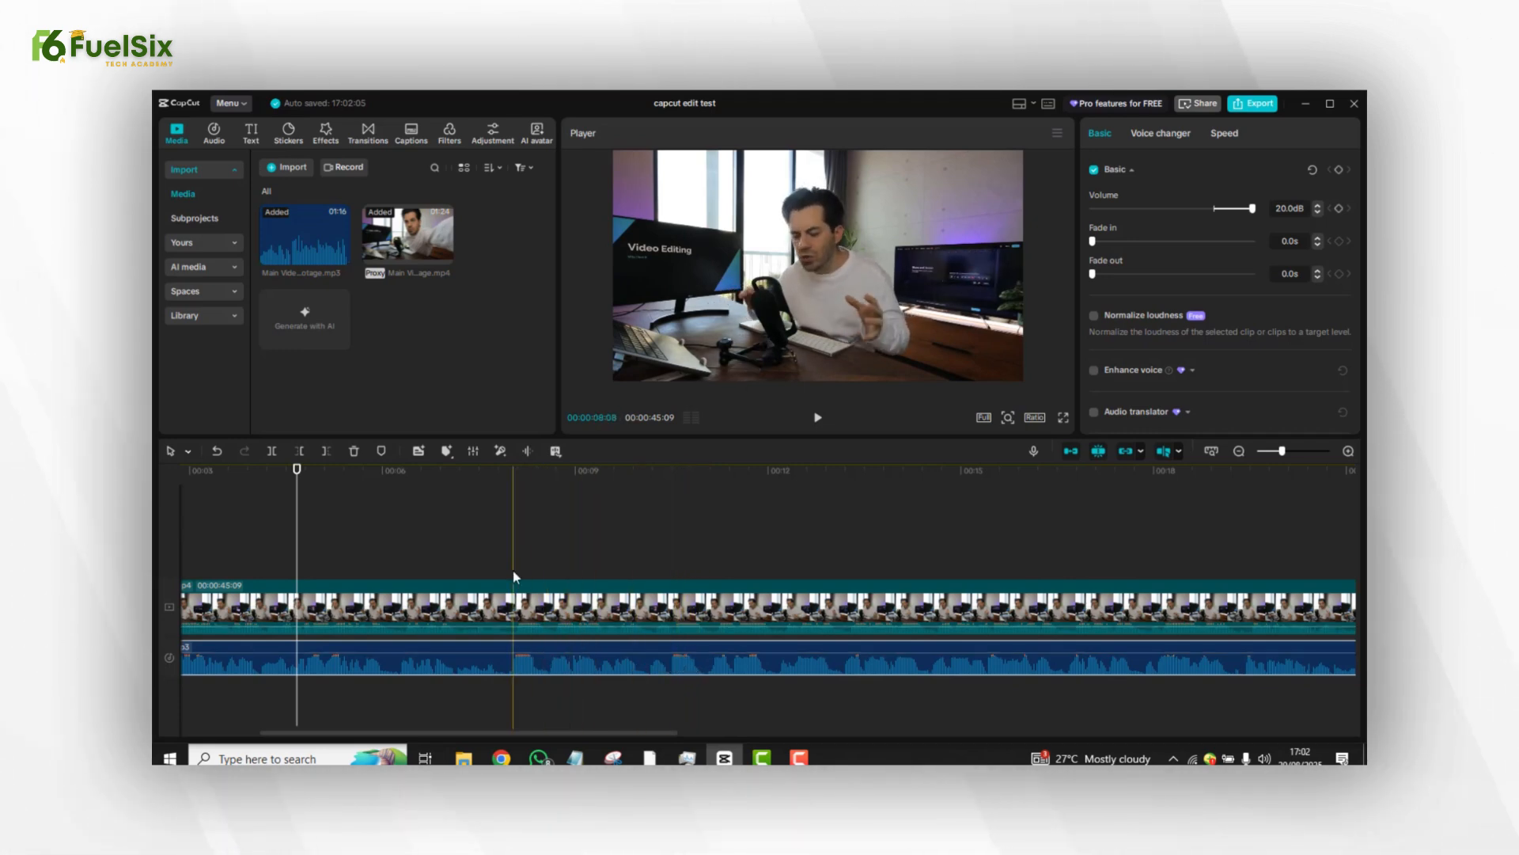
Play both sounds together from 00:00:07:22 to 00:00:11:10 to check that the voice-over is in sync with the video's own audio
click(496, 540)
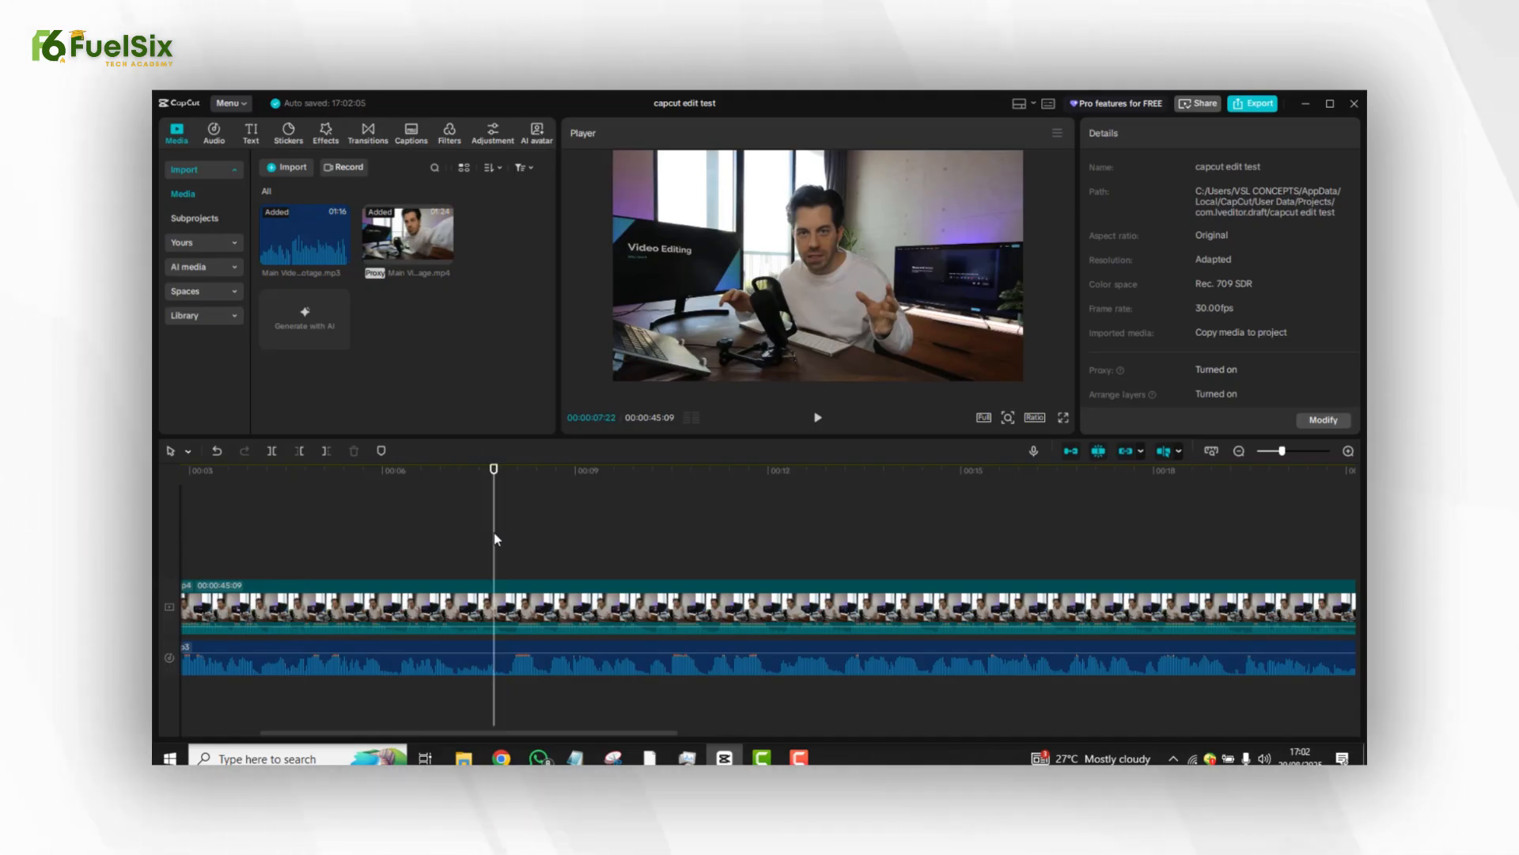
key(space)
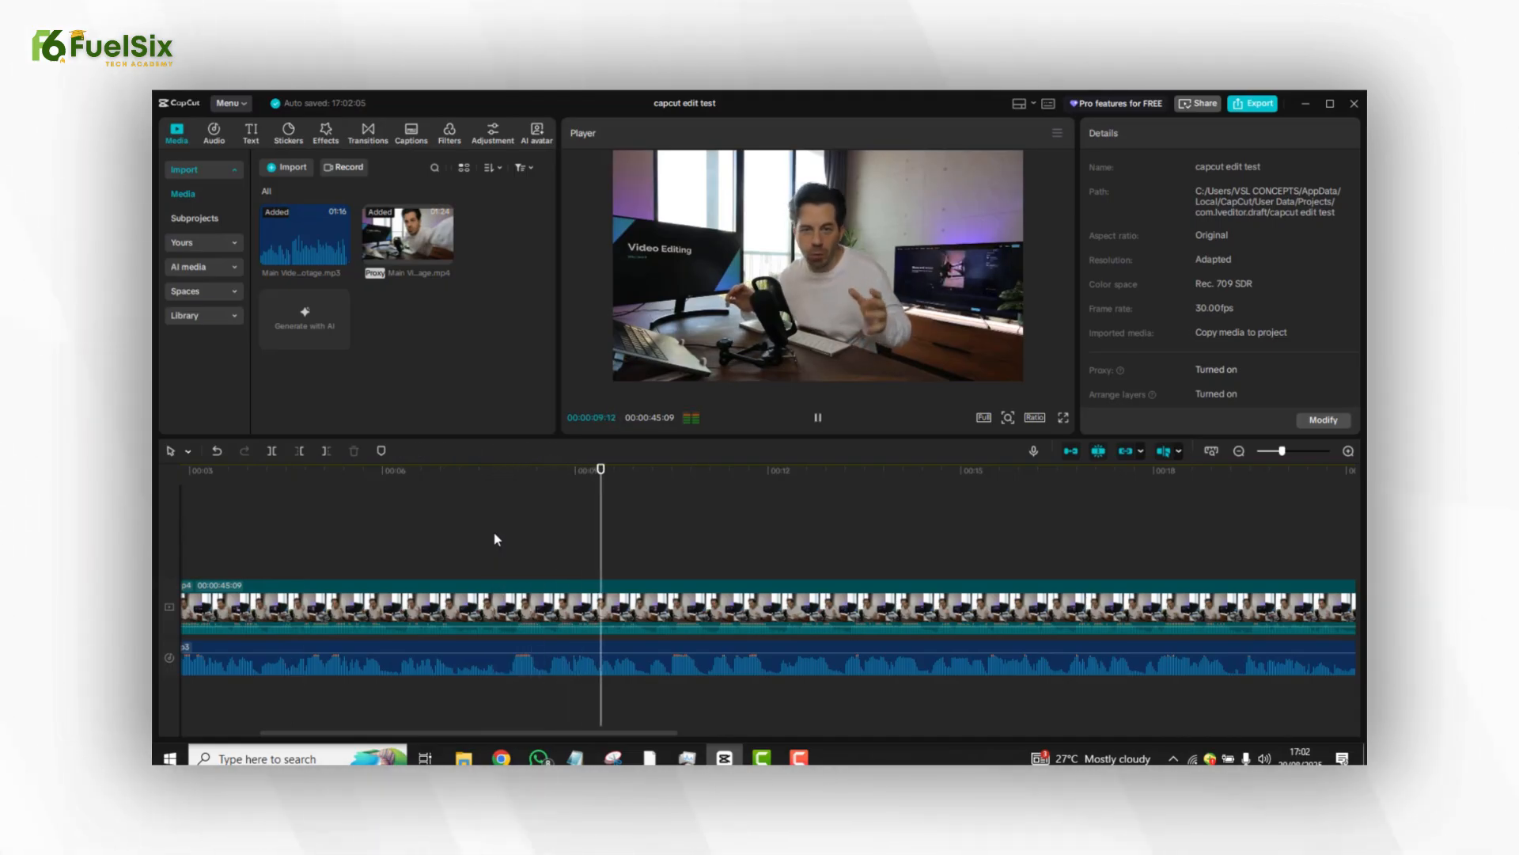
key(space)
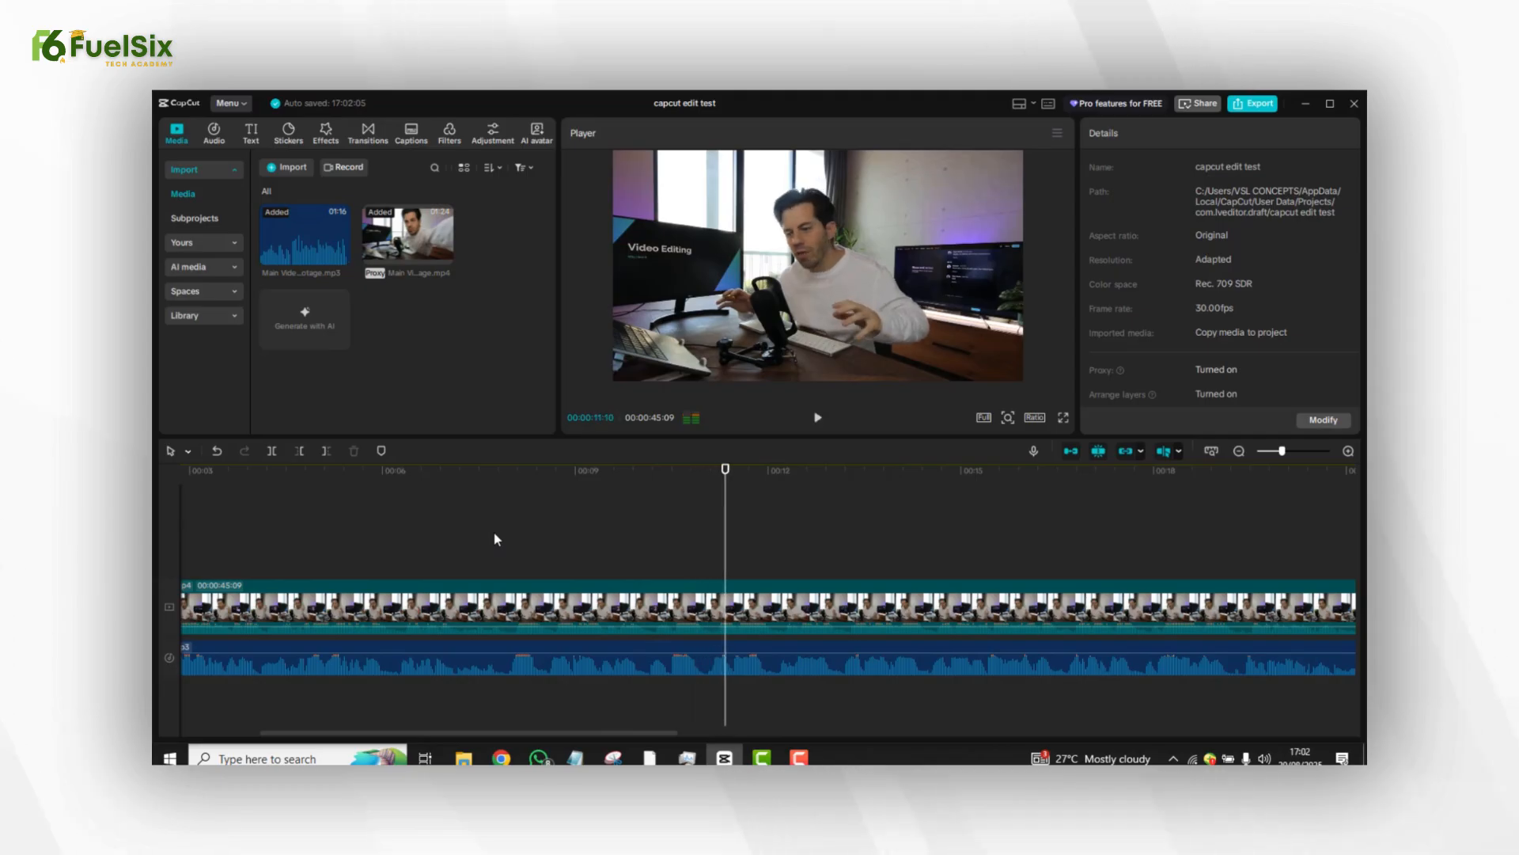
Nudge the voice-over clip about 3 frames later and play the timeline from about 8 seconds to compare it with the video's own audio
click(528, 666)
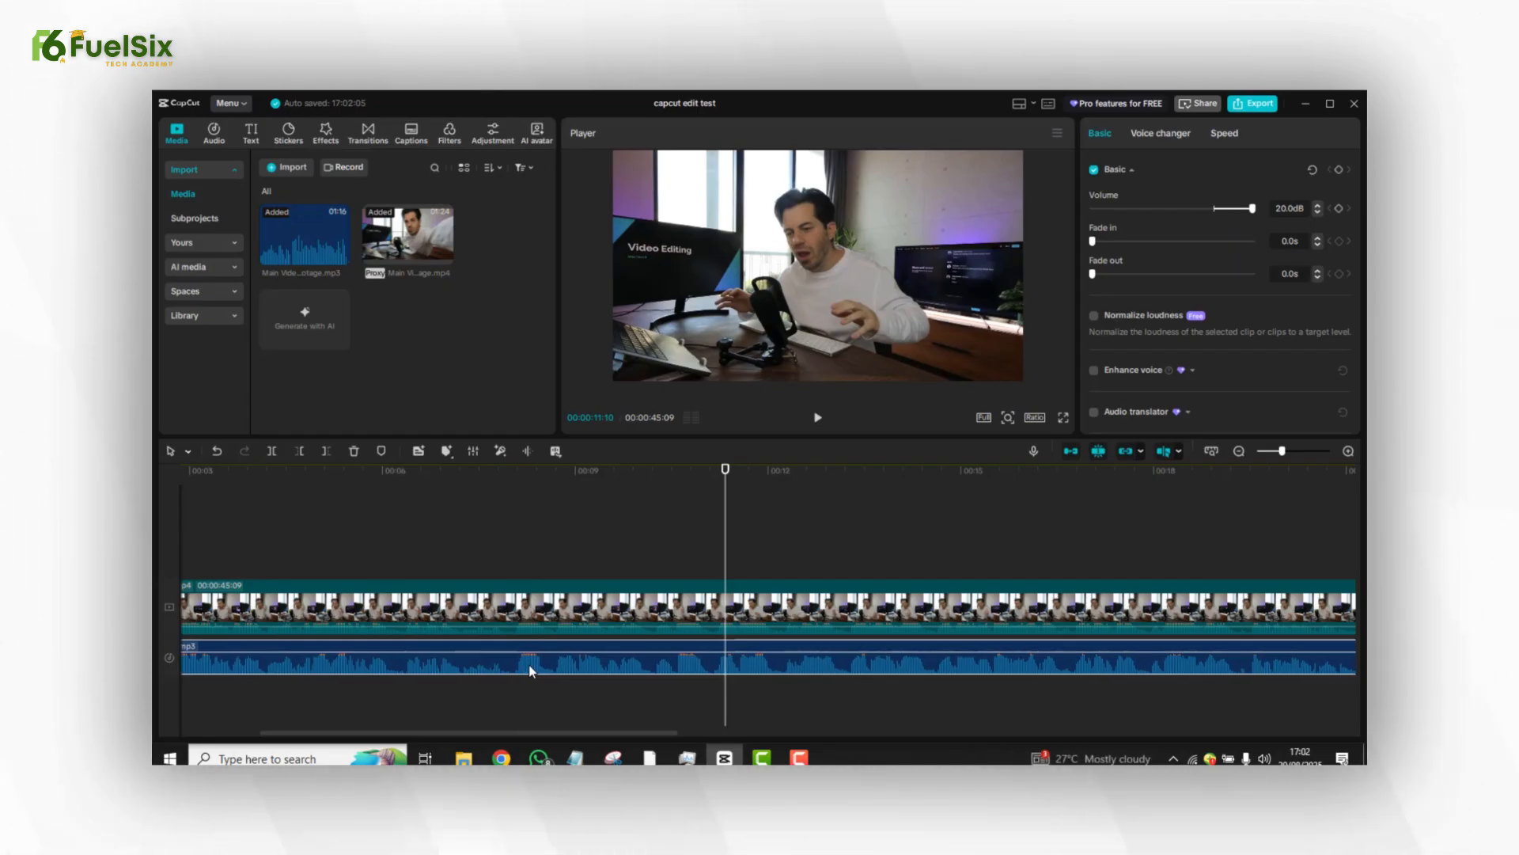
click(490, 550)
key(space)
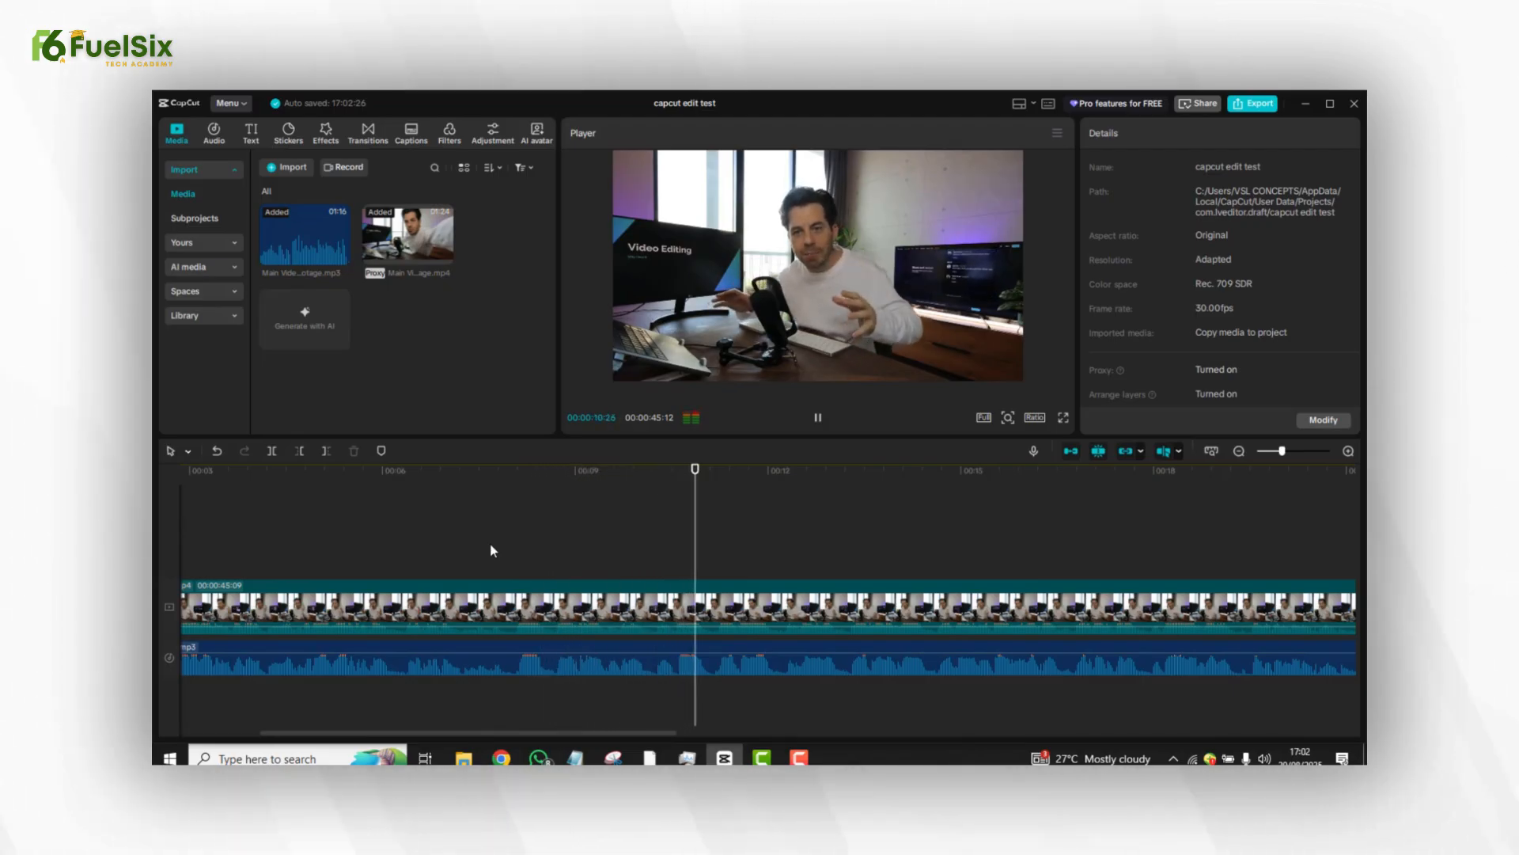
click(497, 546)
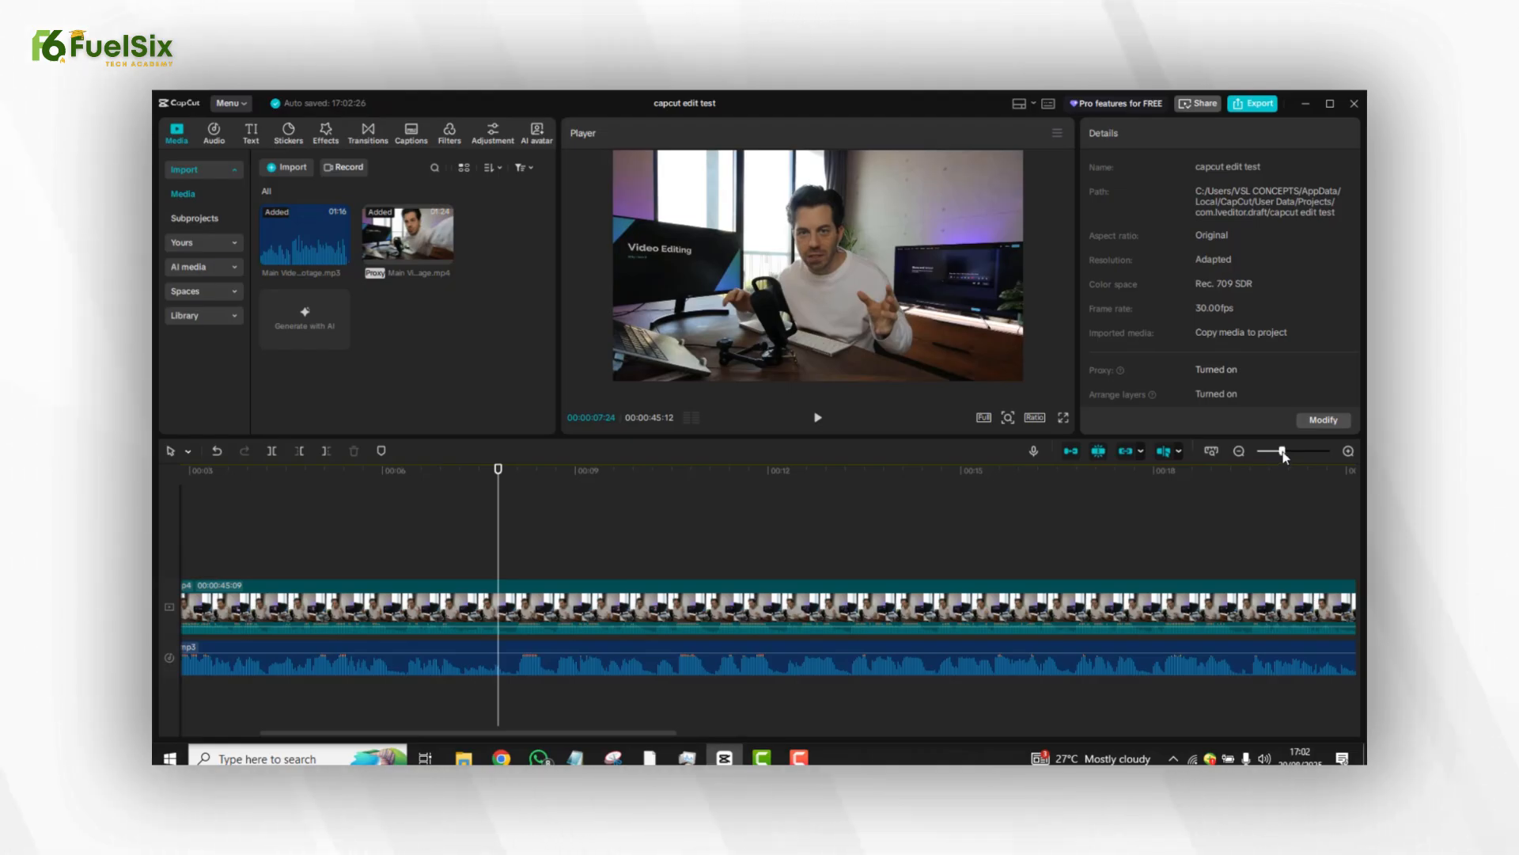
Extend the start of the voice-over clip back to the beginning of the video clip and play the timeline from 00:00:00:00
drag(1283, 454, 1267, 453)
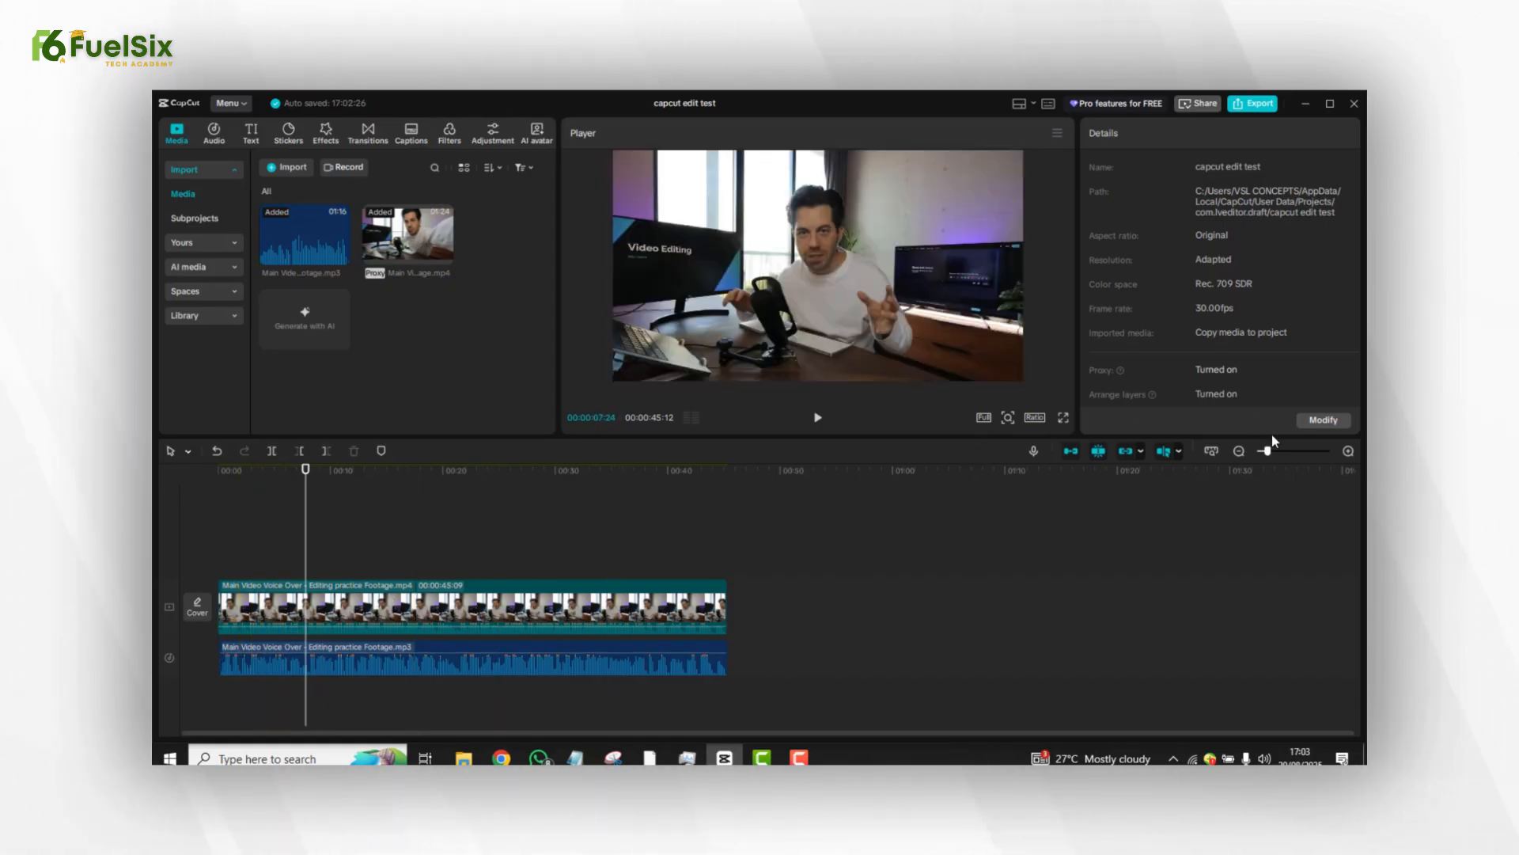
drag(1268, 454, 1280, 452)
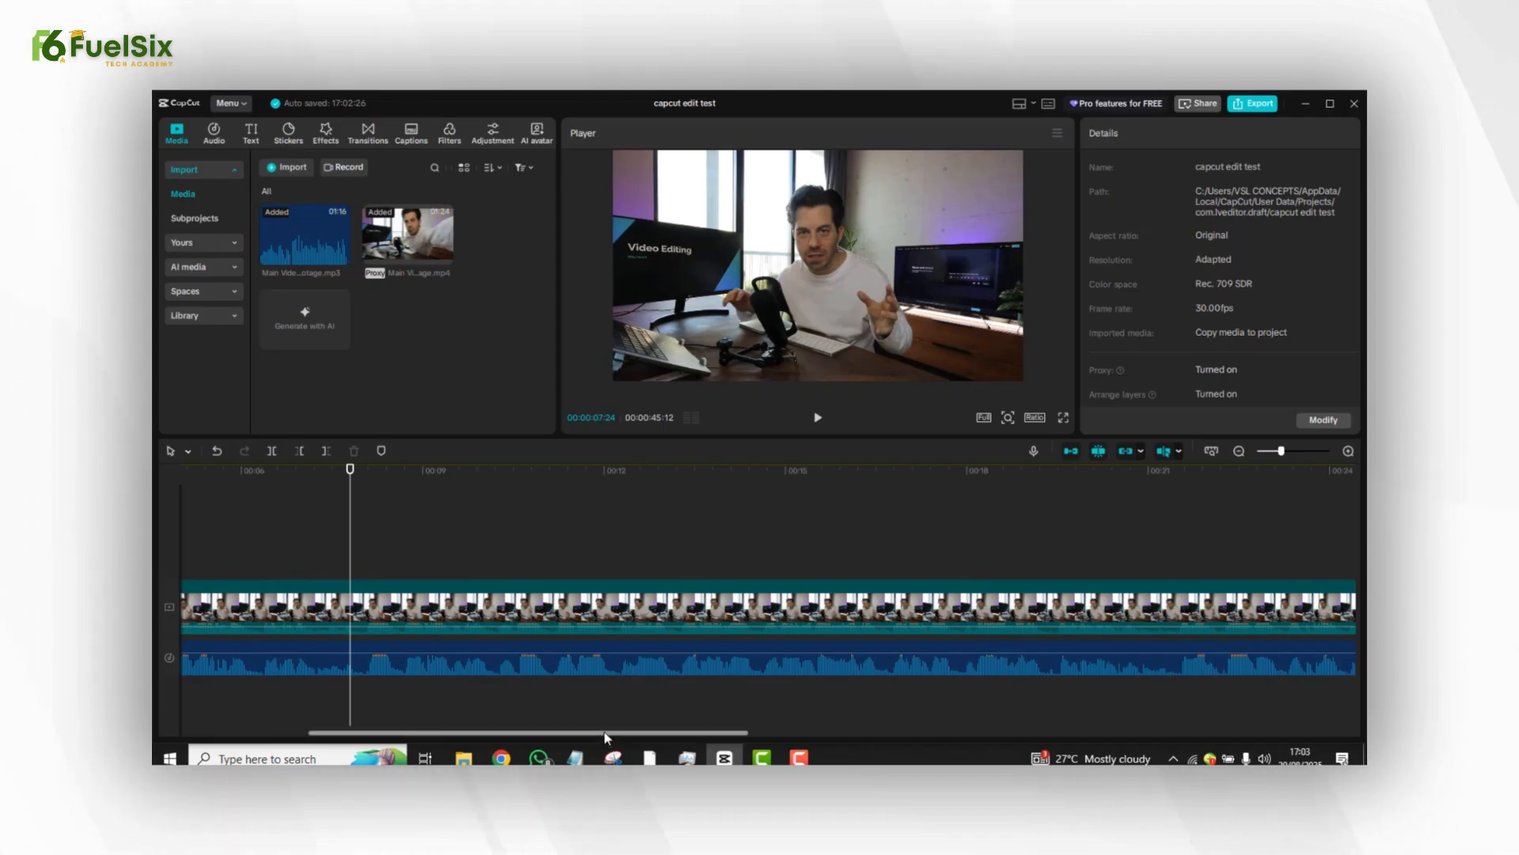
drag(605, 732, 459, 741)
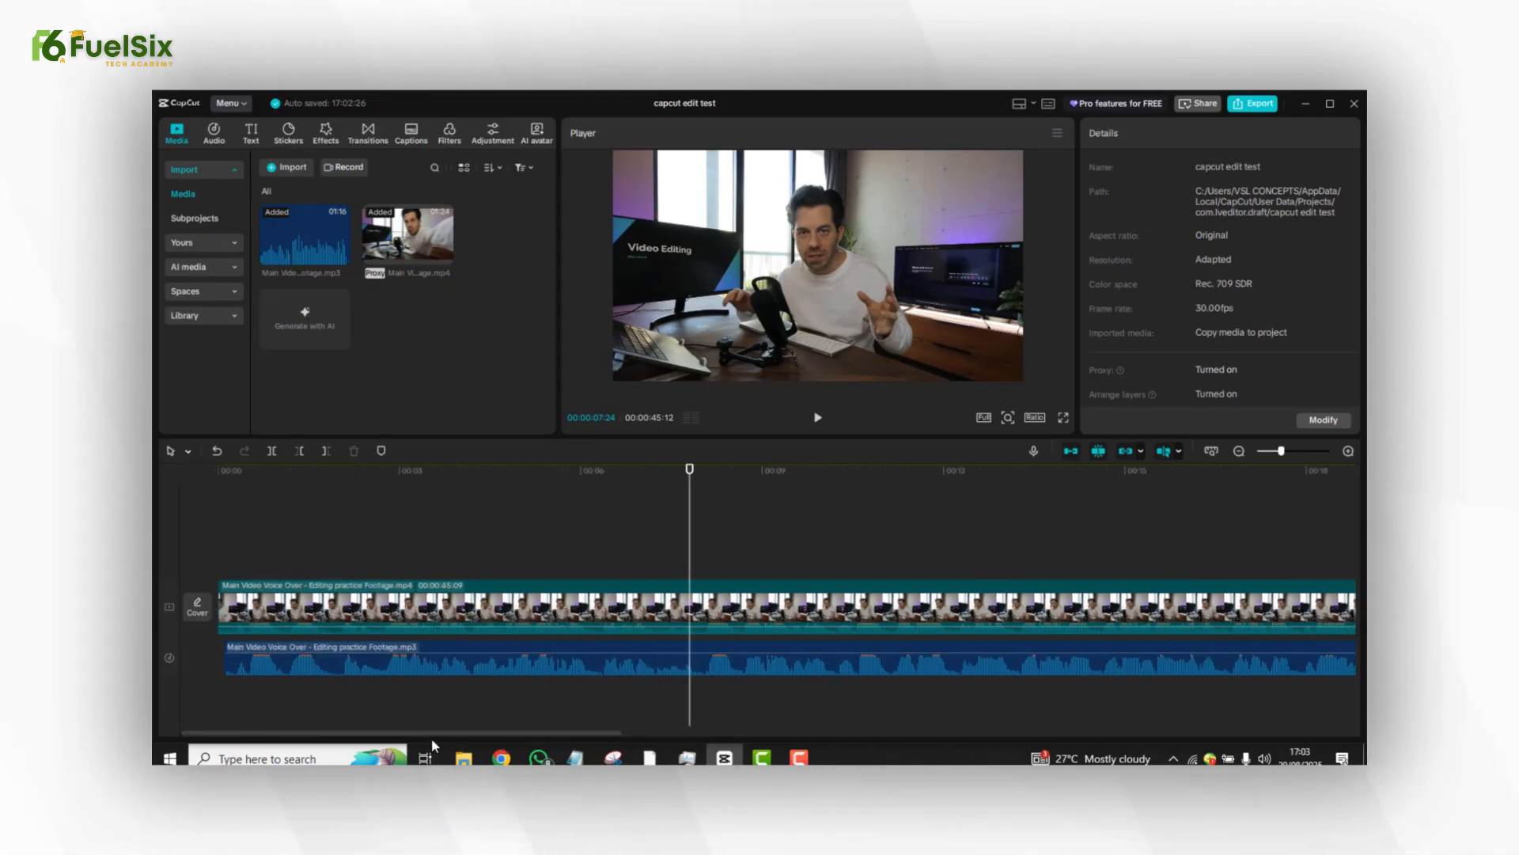
click(246, 658)
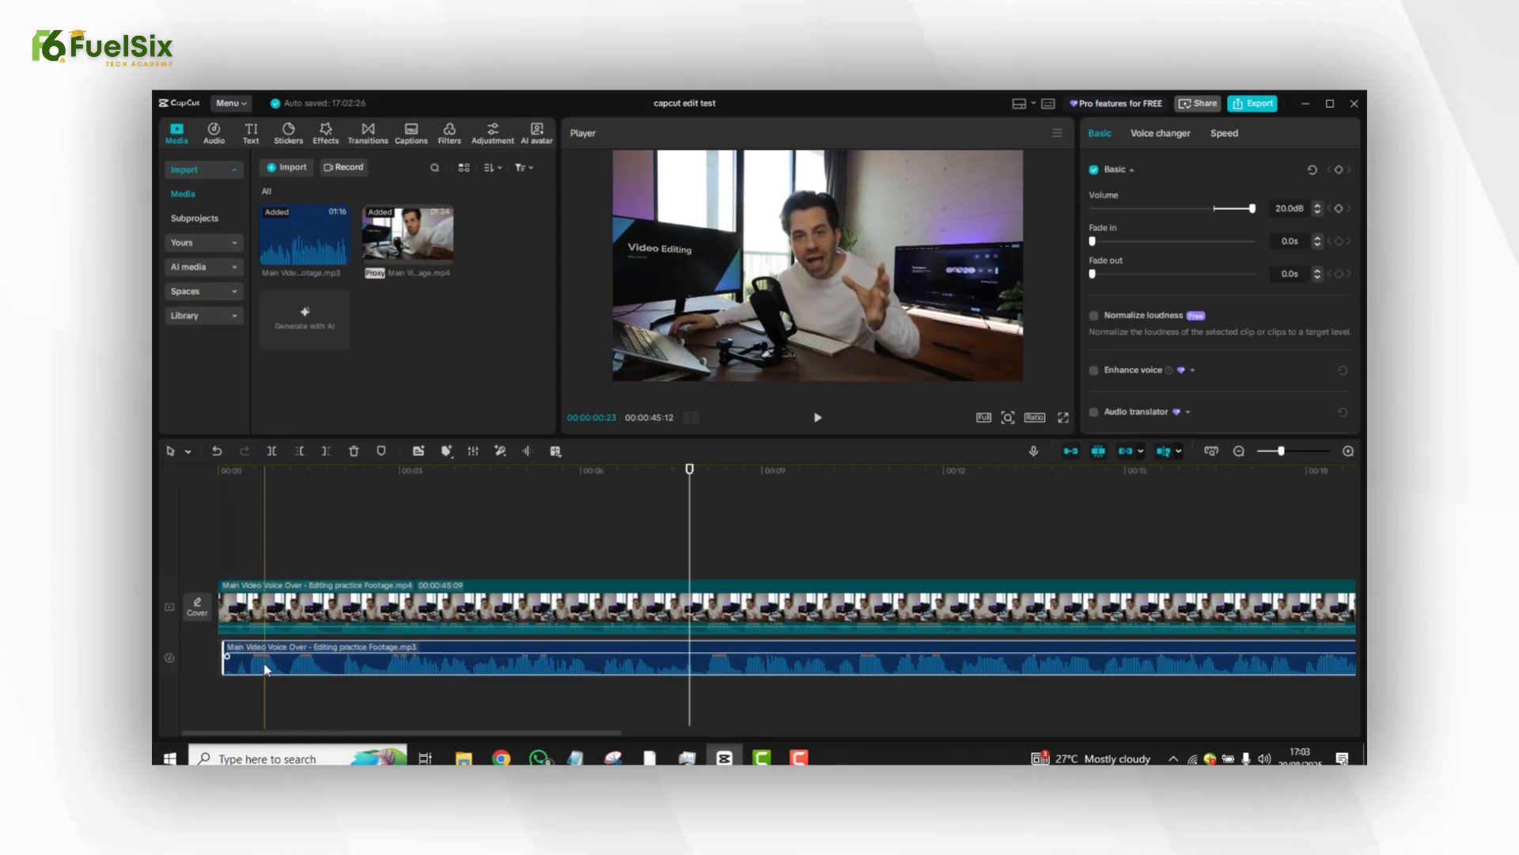
click(223, 658)
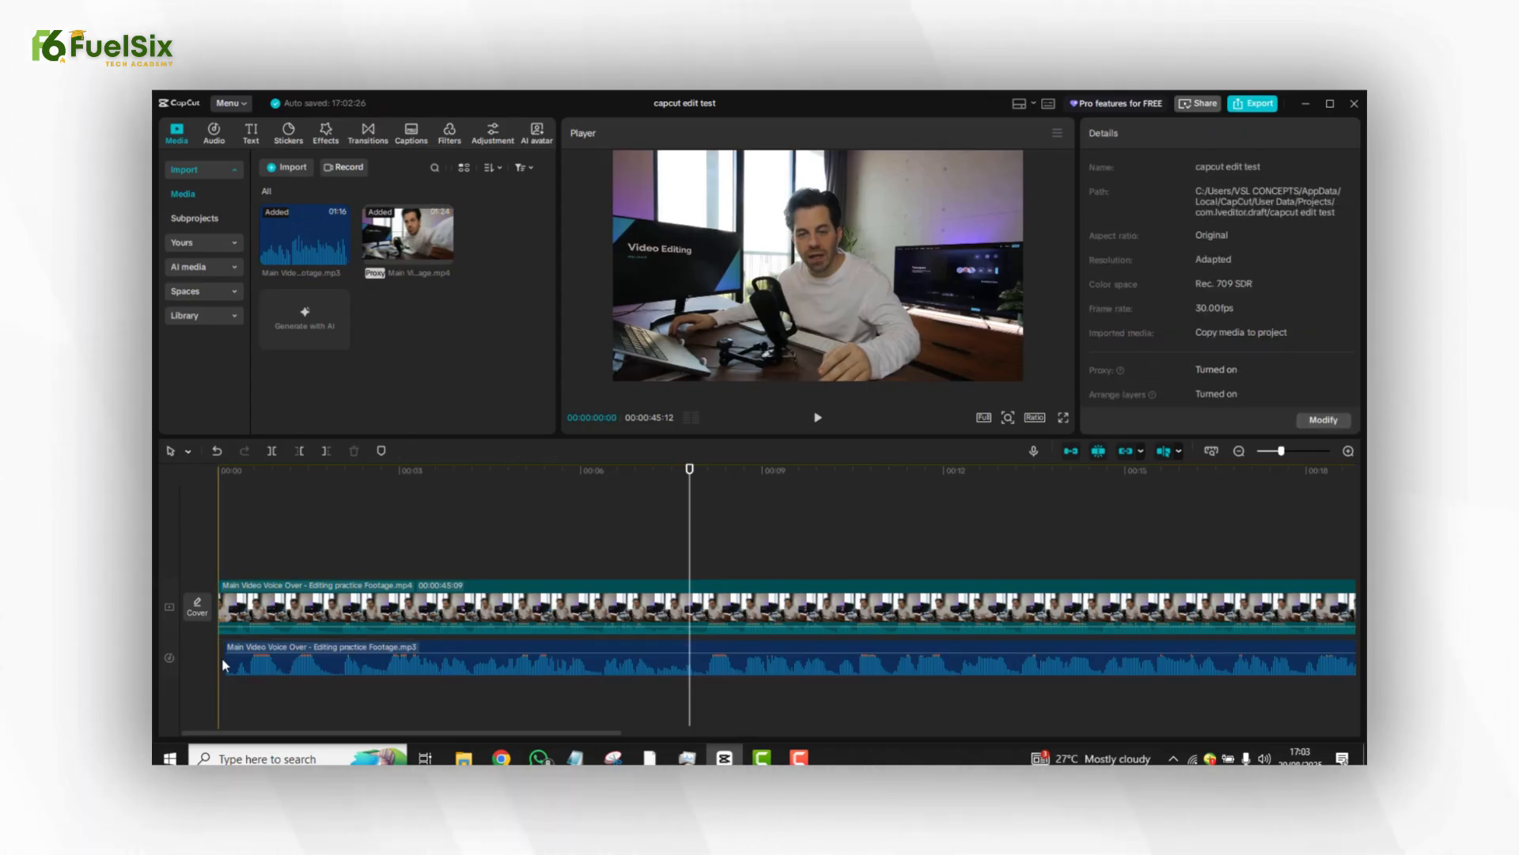
click(218, 665)
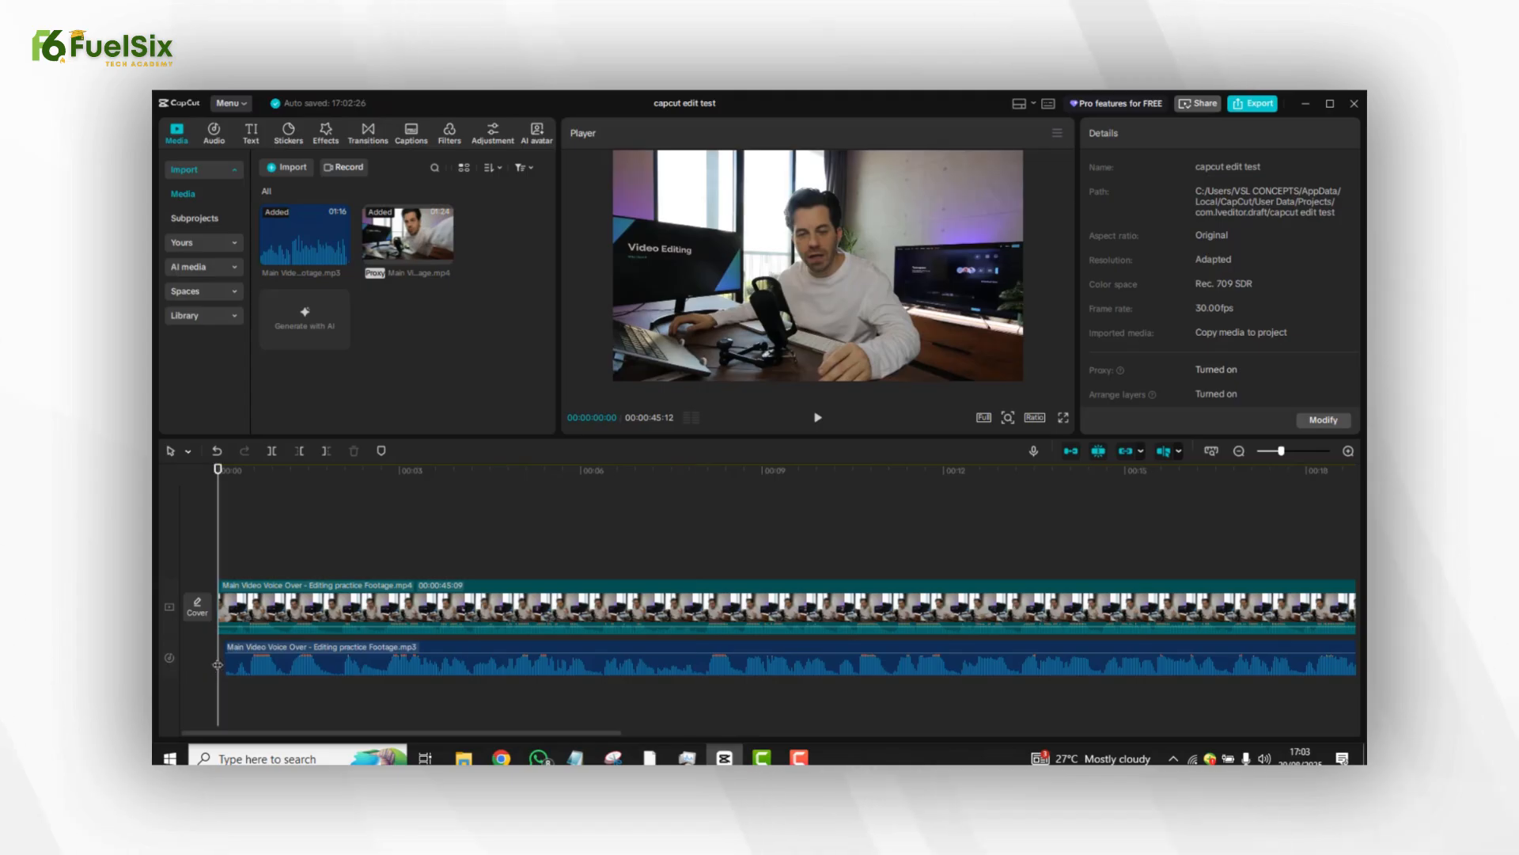
click(229, 655)
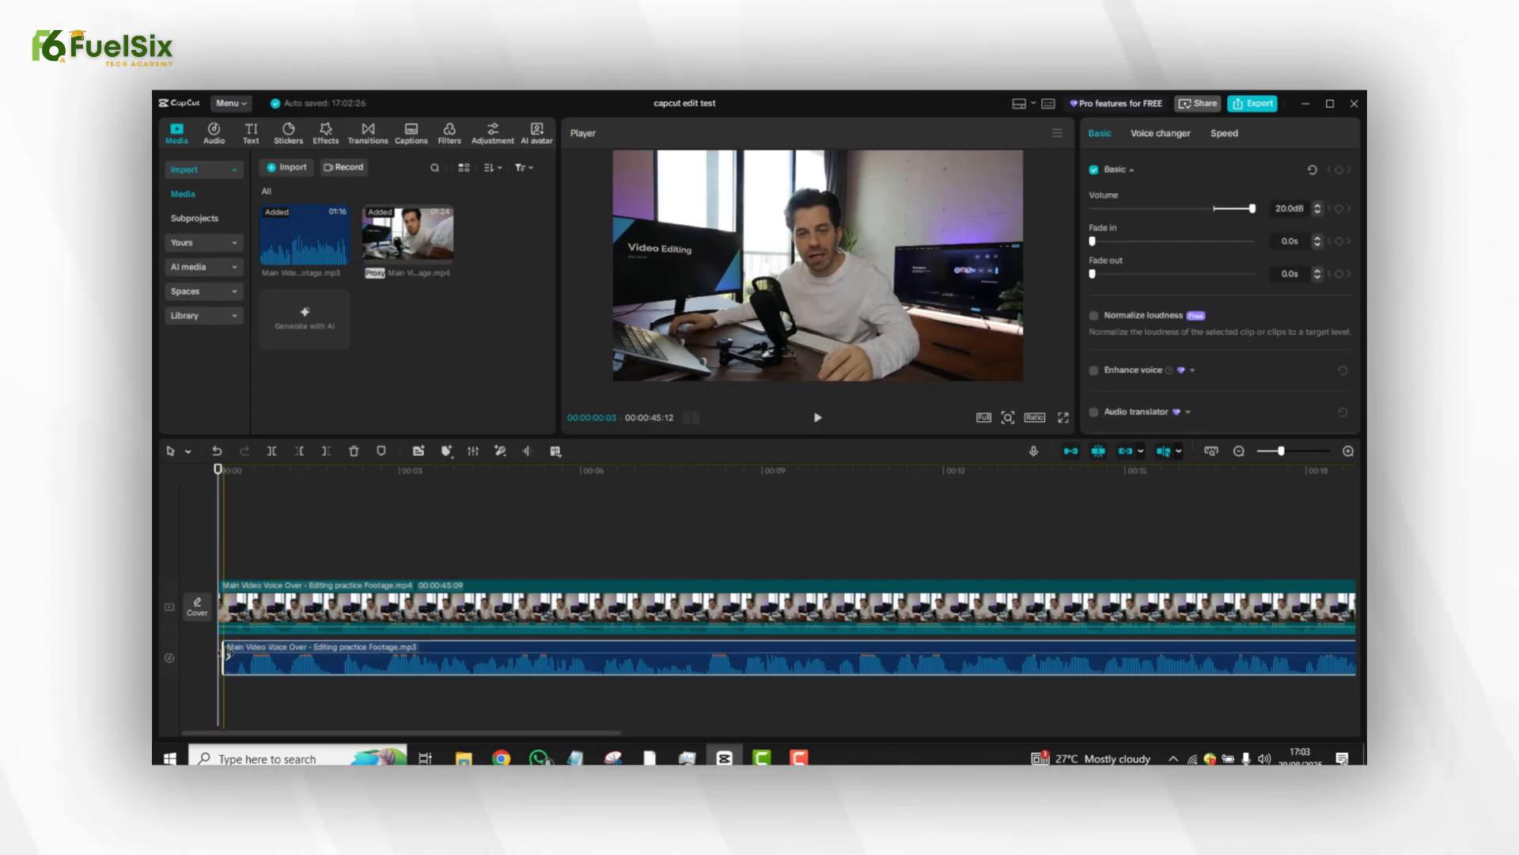
drag(224, 654, 212, 653)
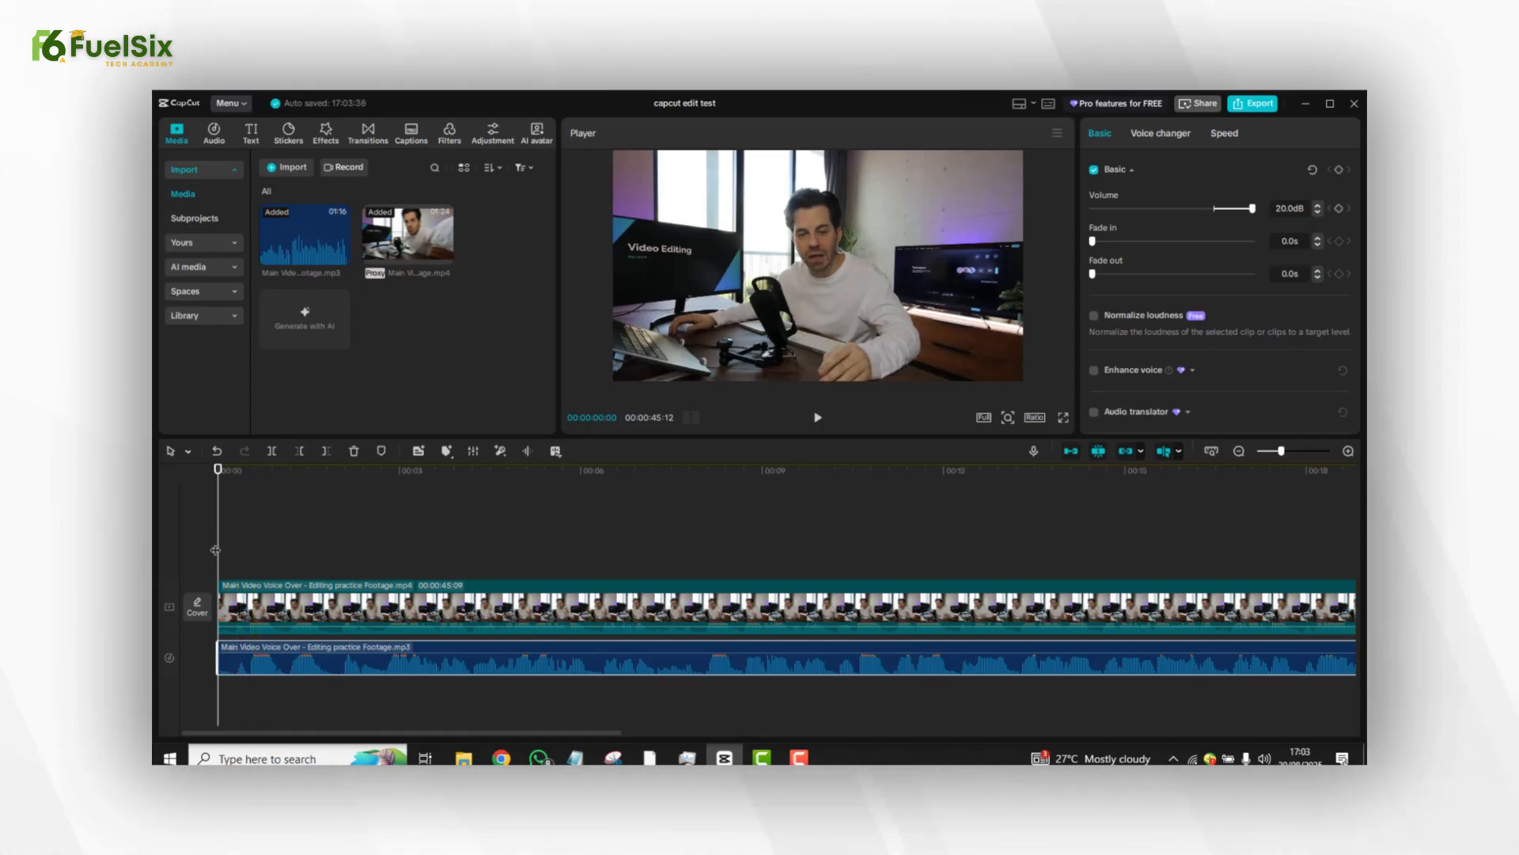
key(space)
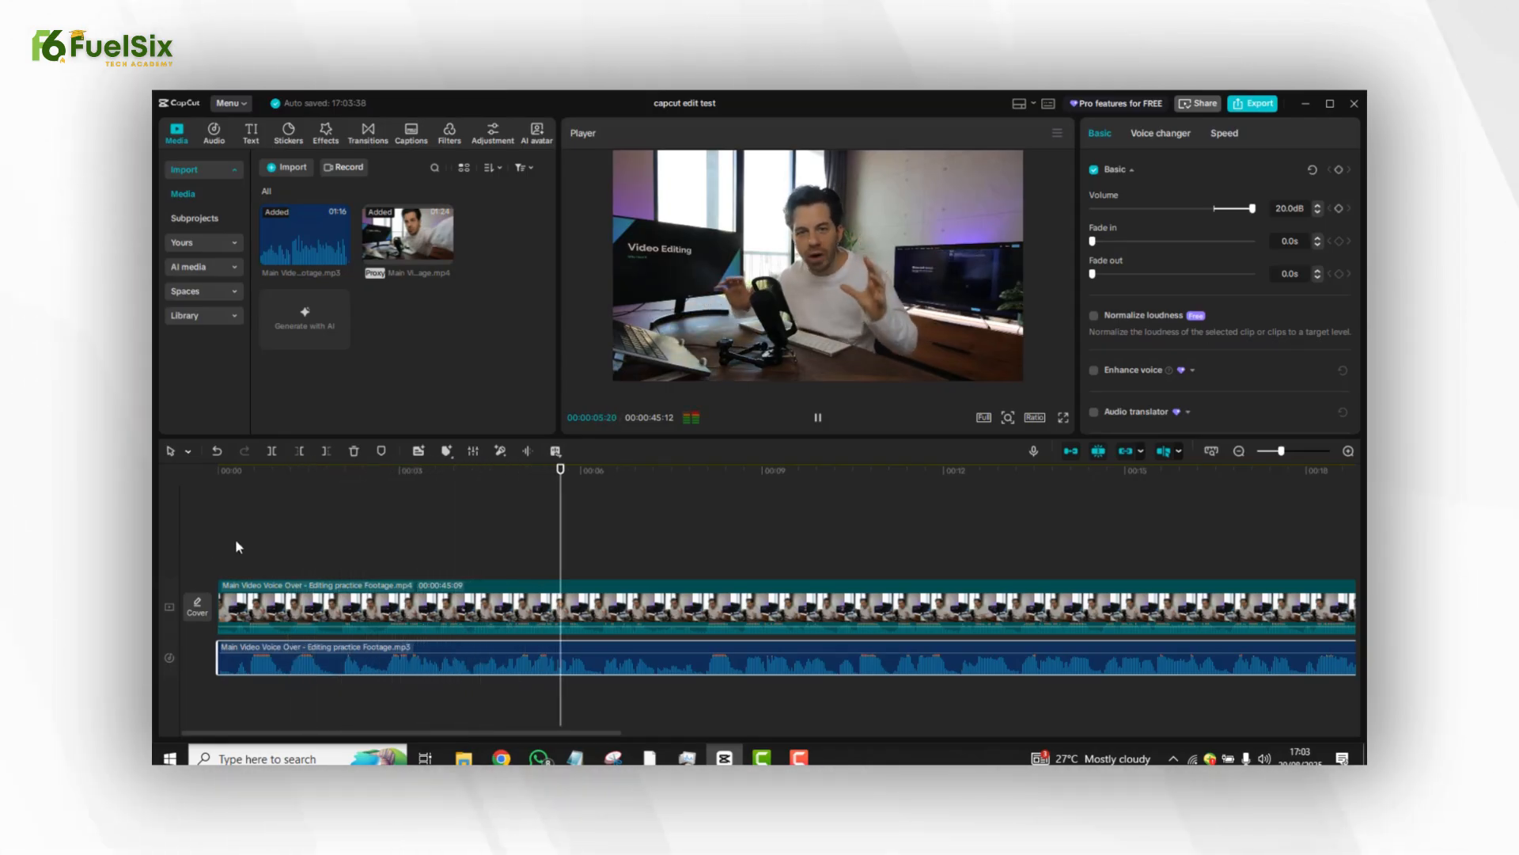
Mute the video clip's own audio by lowering its volume all the way to -∞ dB
click(307, 606)
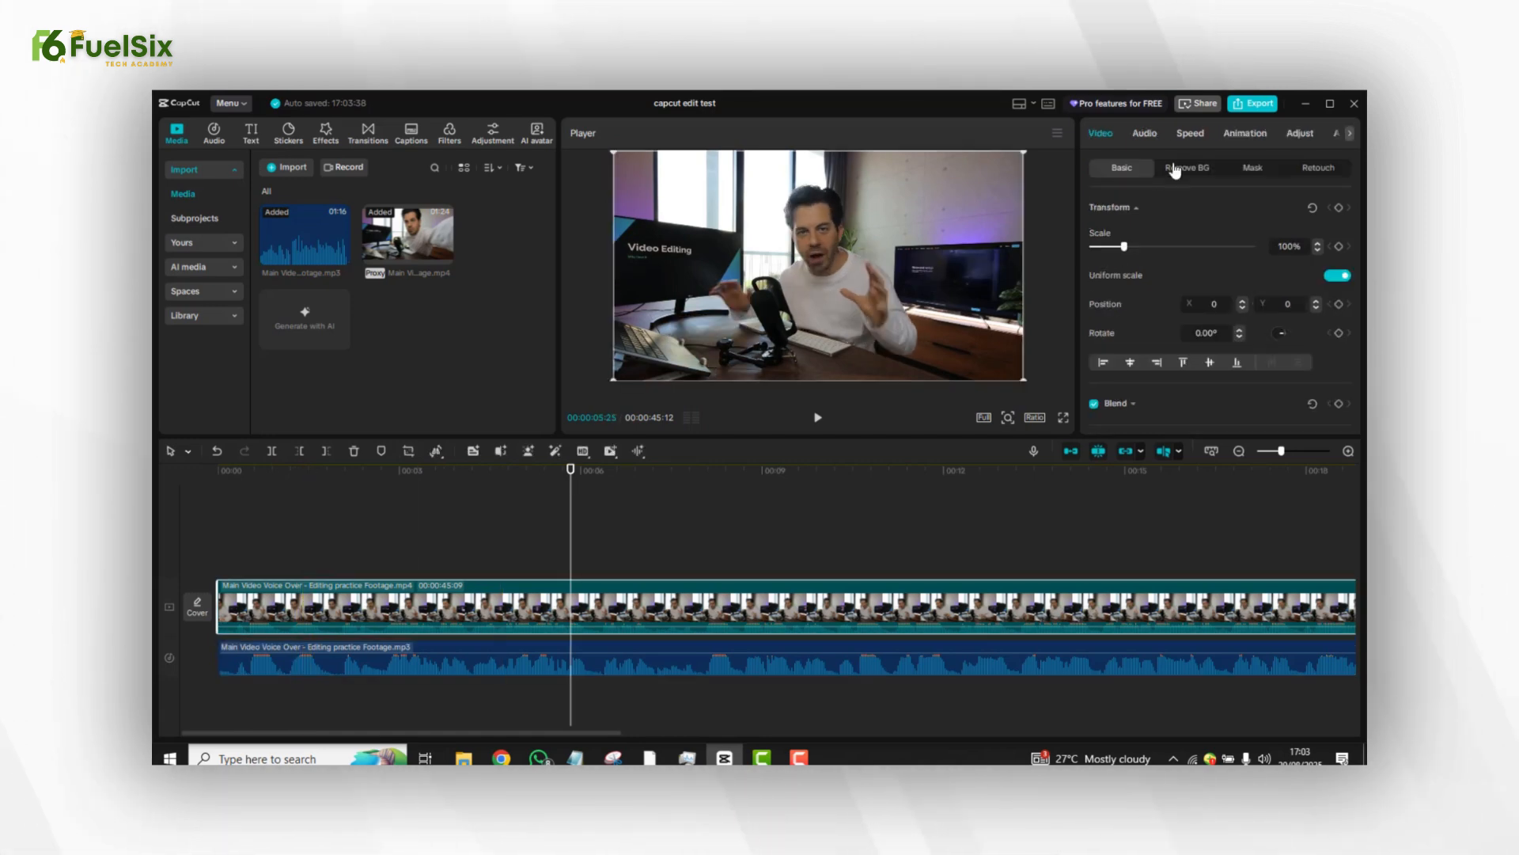
click(1189, 135)
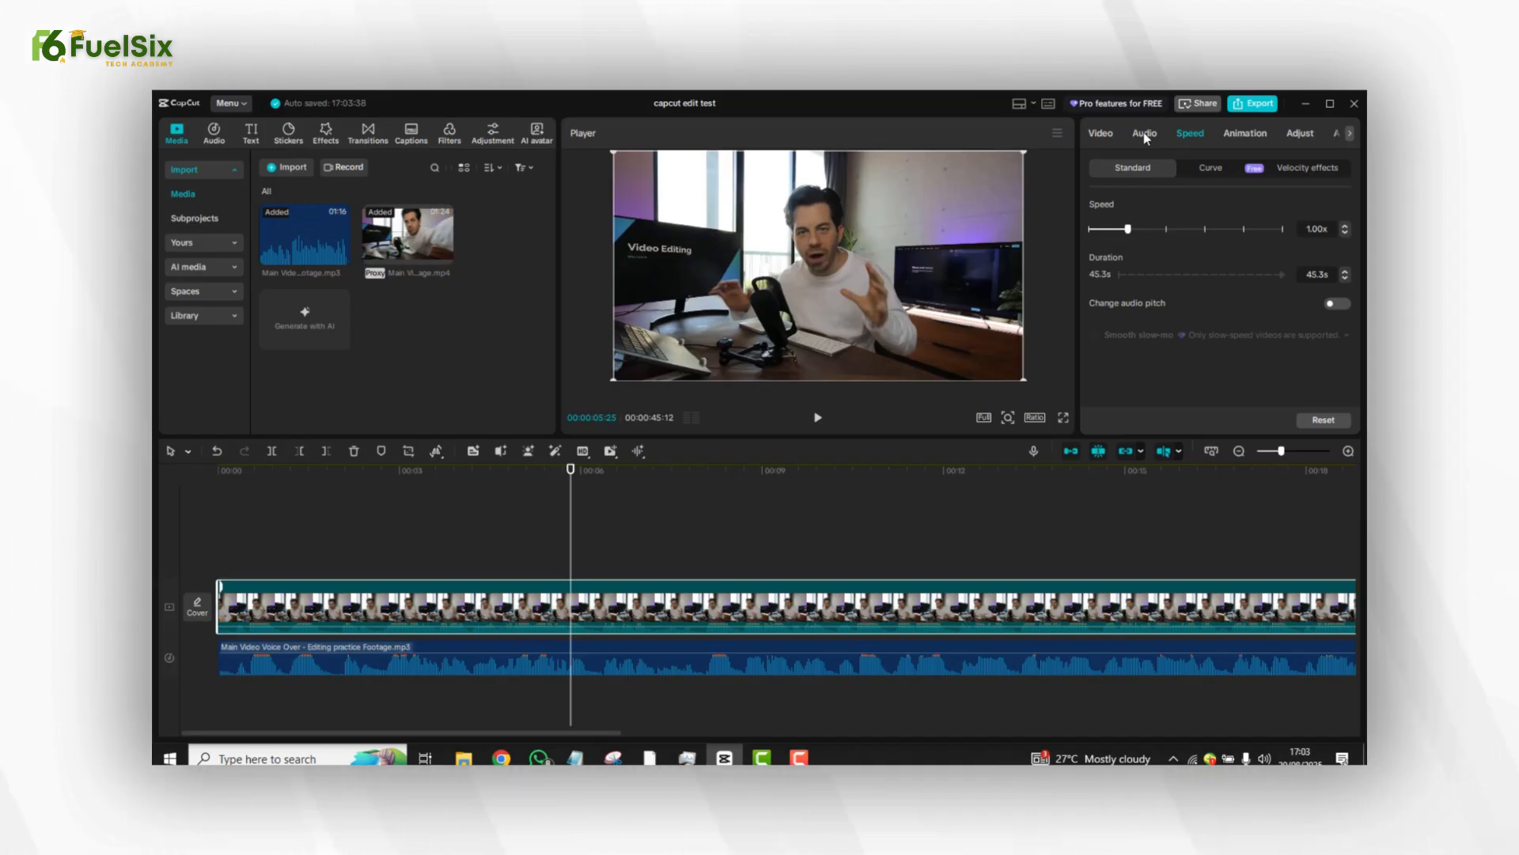
click(1145, 134)
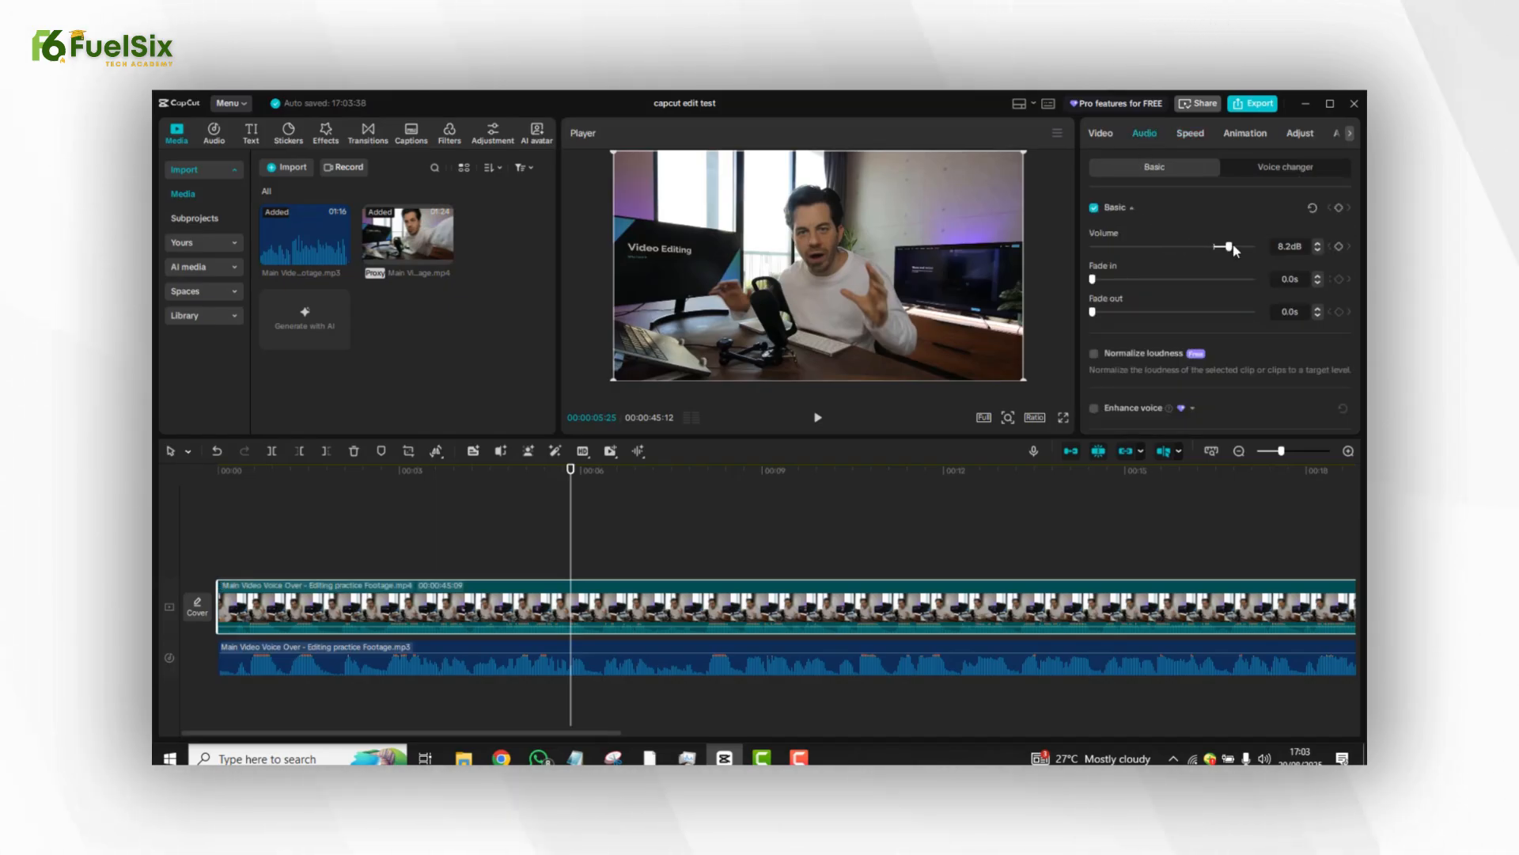
drag(1181, 251, 1033, 252)
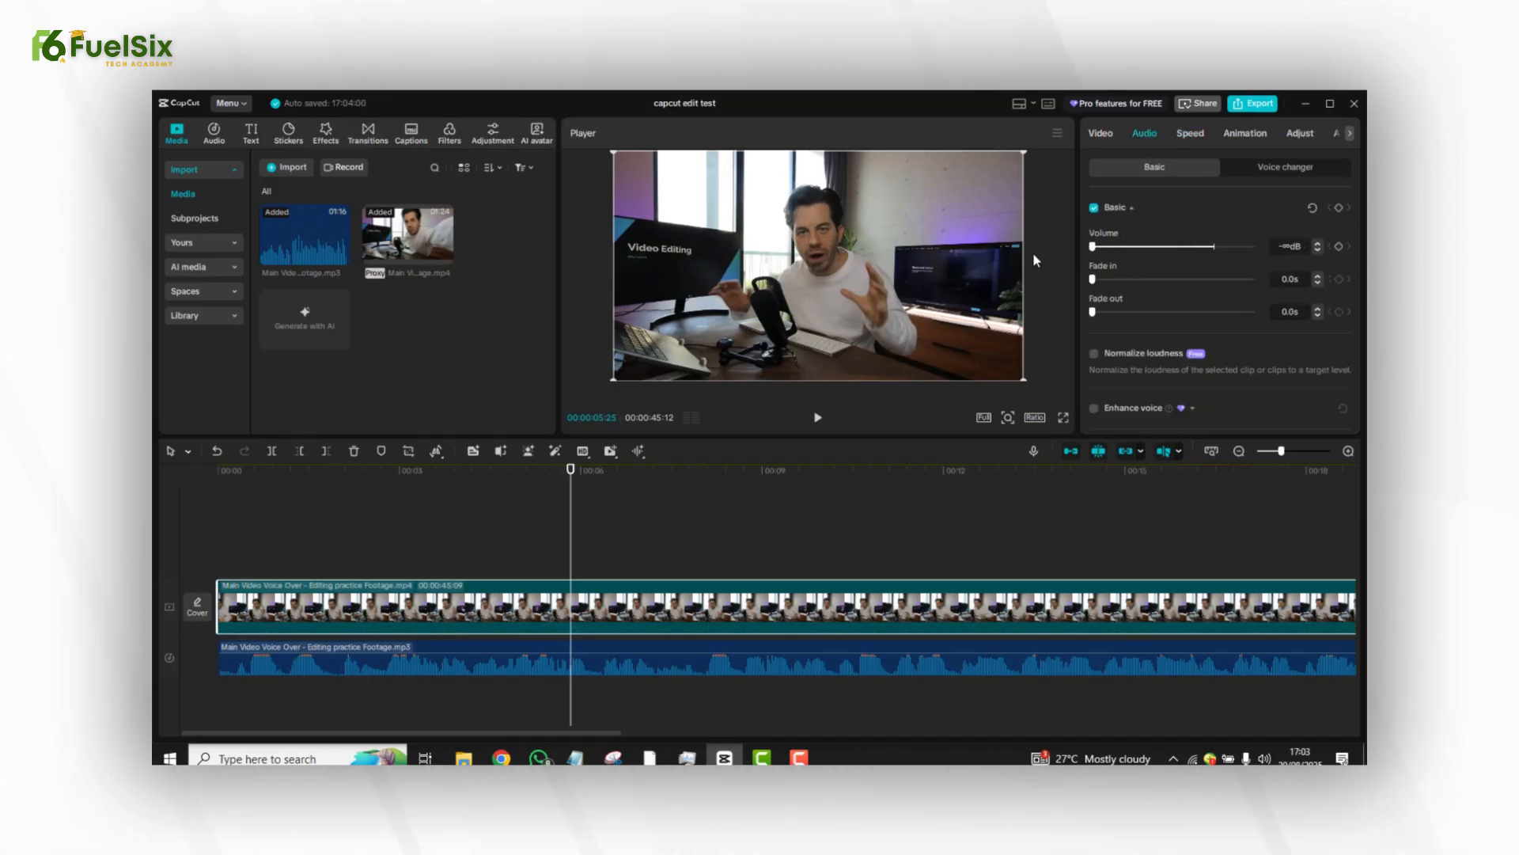
Play the timeline from 00:00:00:00 to about 00:00:02:18 to hear the voice-over without the video clip's own sound
click(286, 551)
click(230, 552)
drag(229, 553, 214, 551)
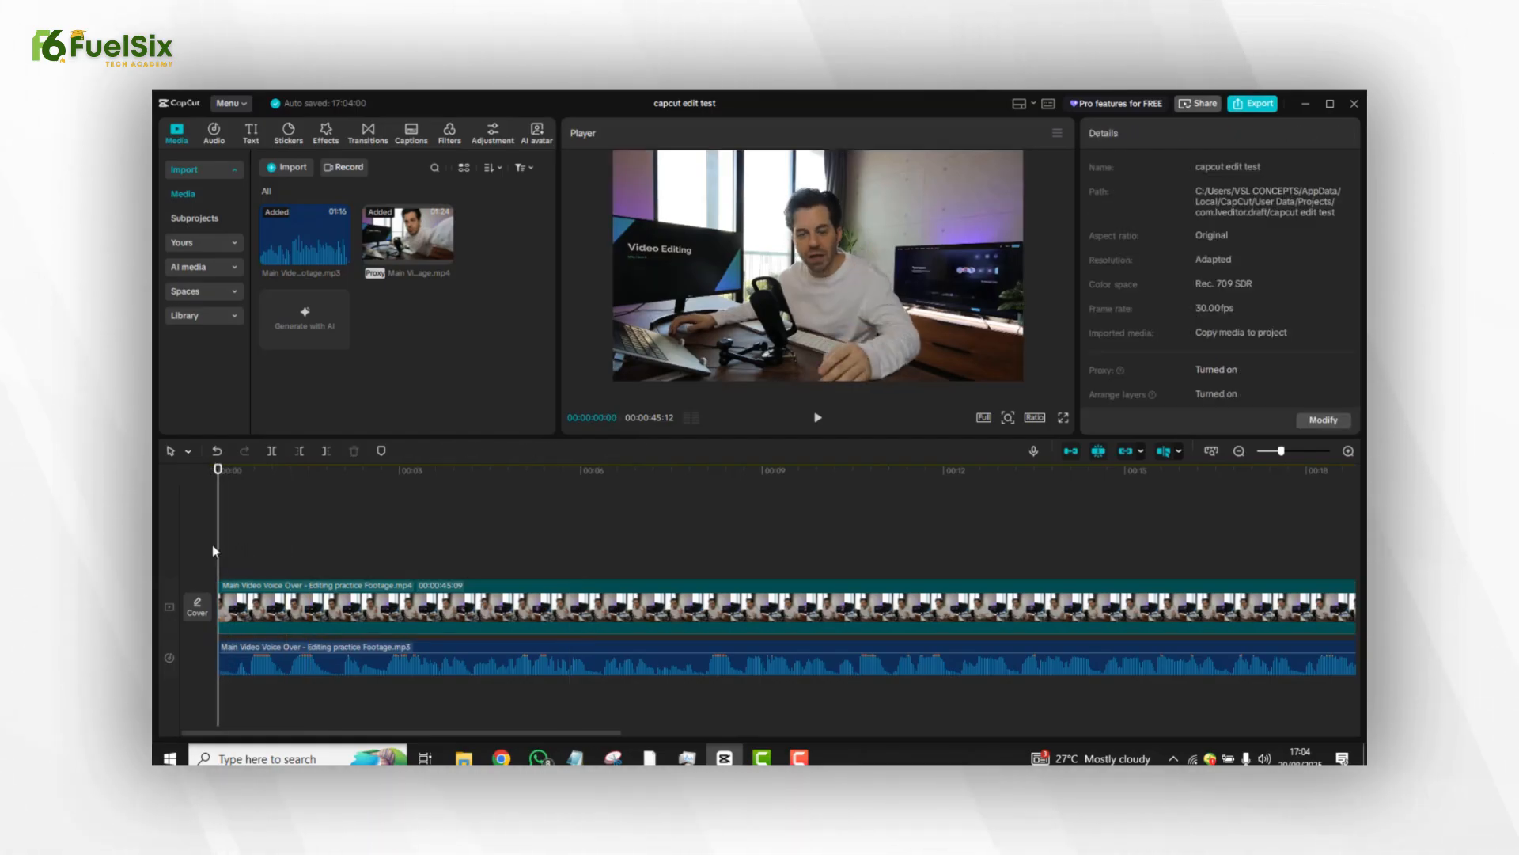
key(space)
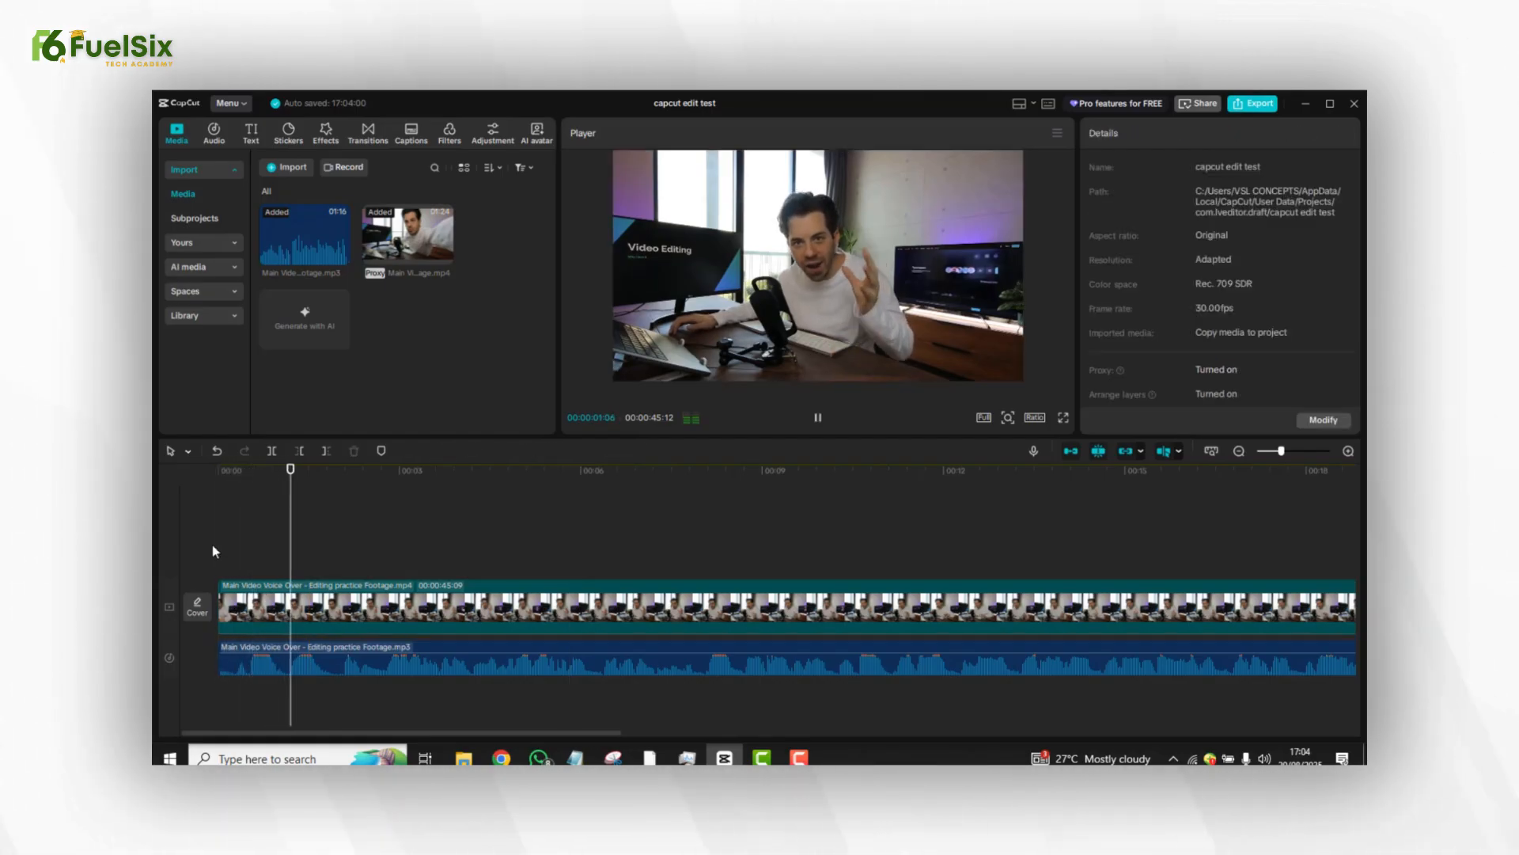
key(space)
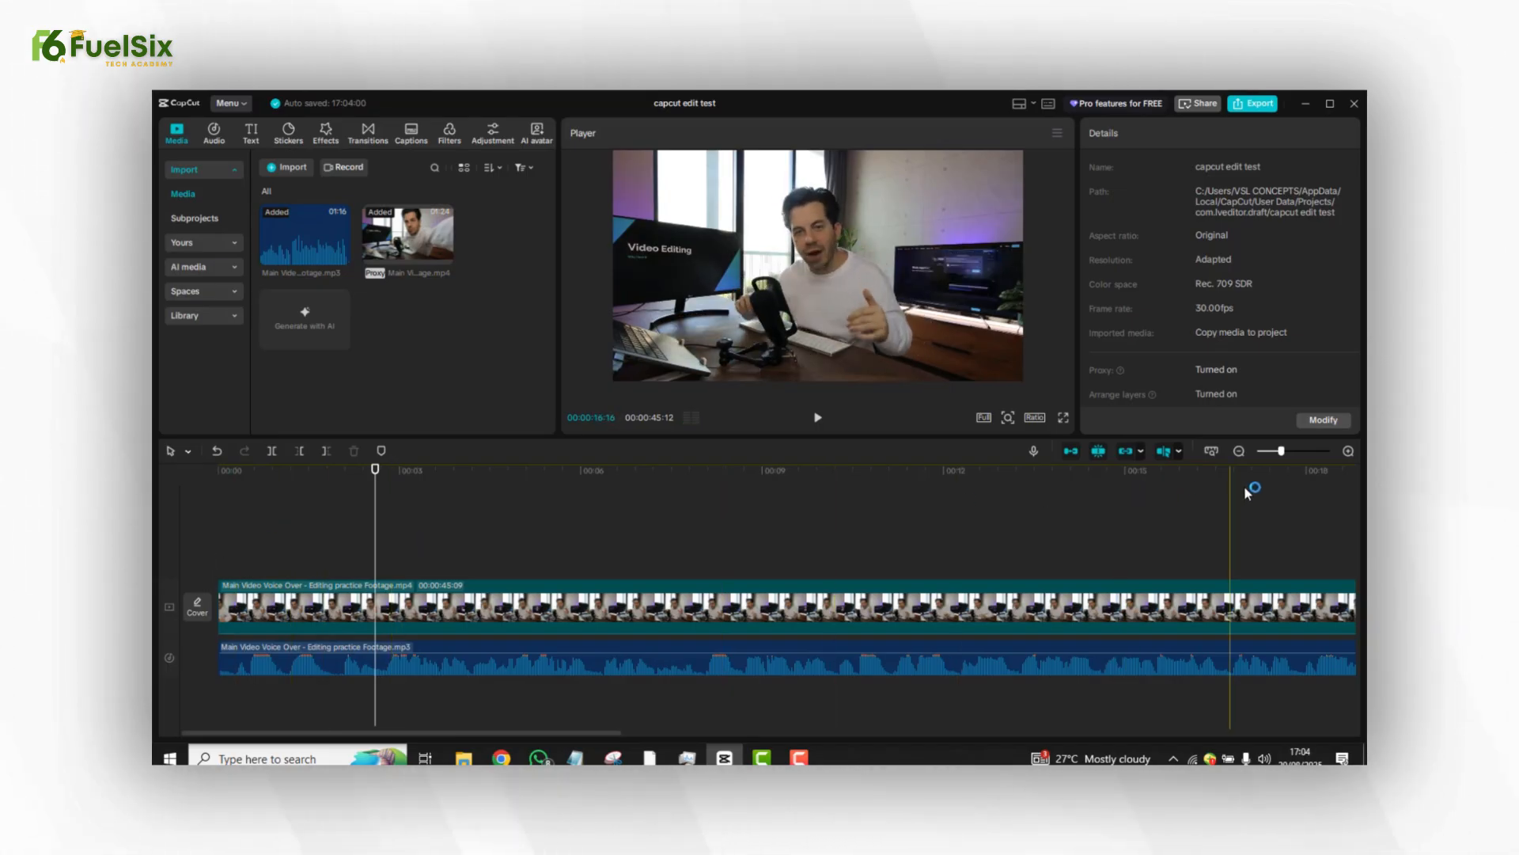
Fit both full clips in the timeline view and replay about the first four seconds to recheck the voice-over against the picture
drag(1284, 455, 1268, 452)
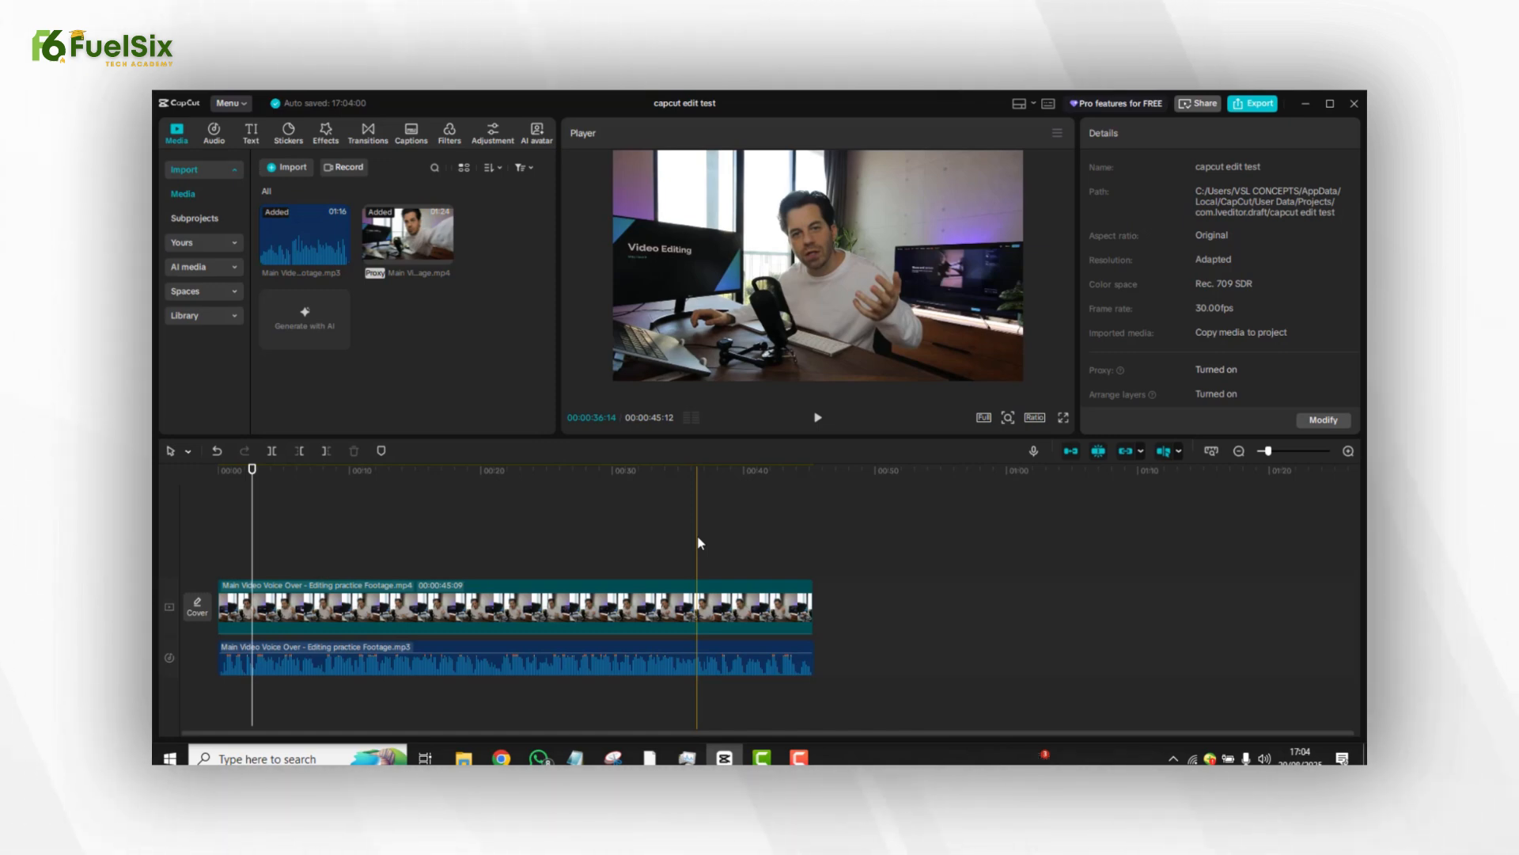
click(529, 663)
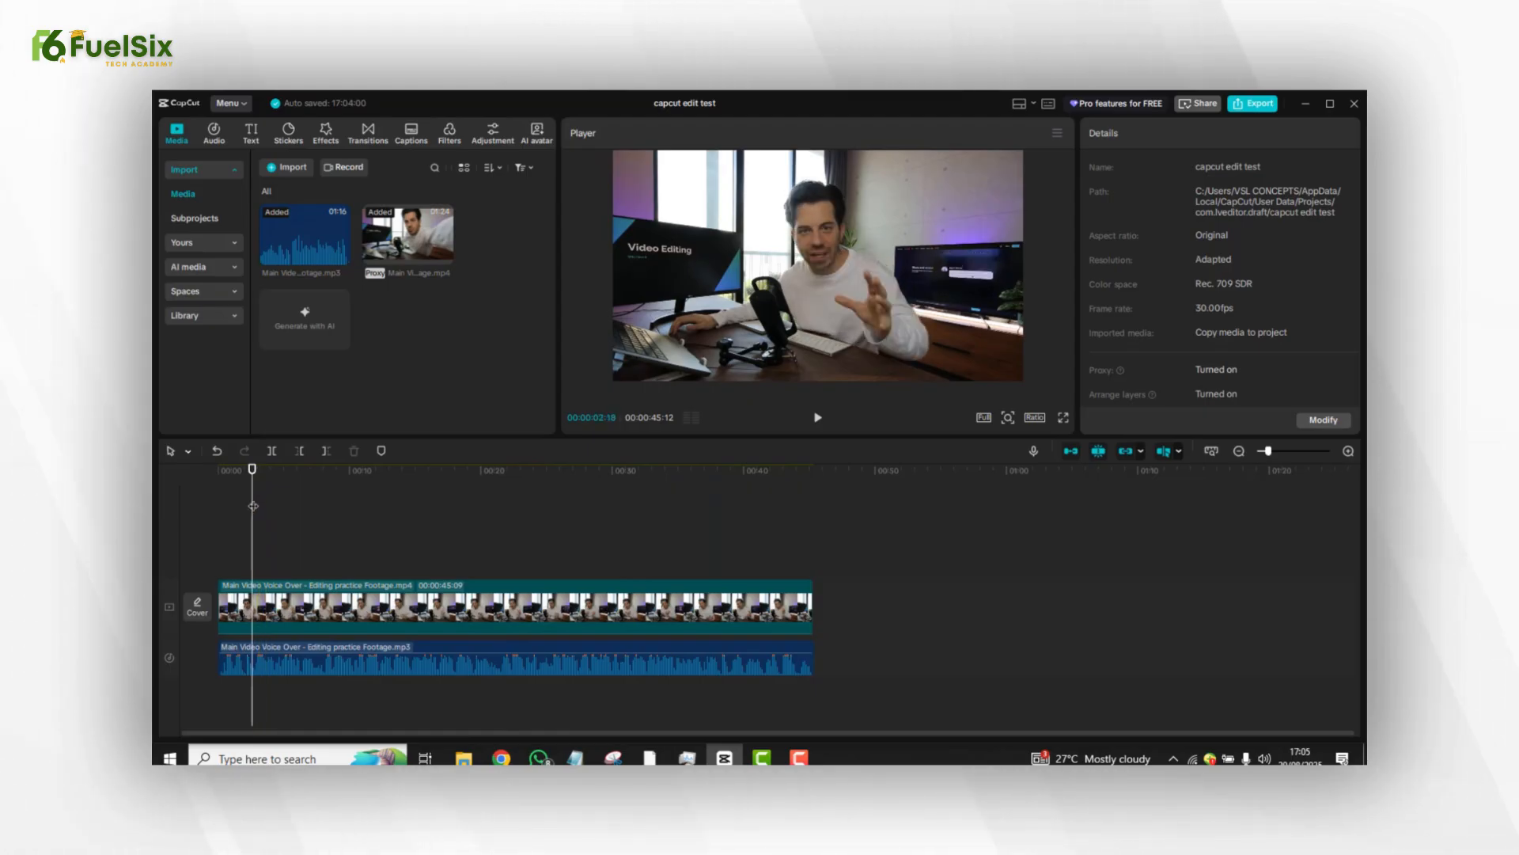
click(211, 502)
key(space)
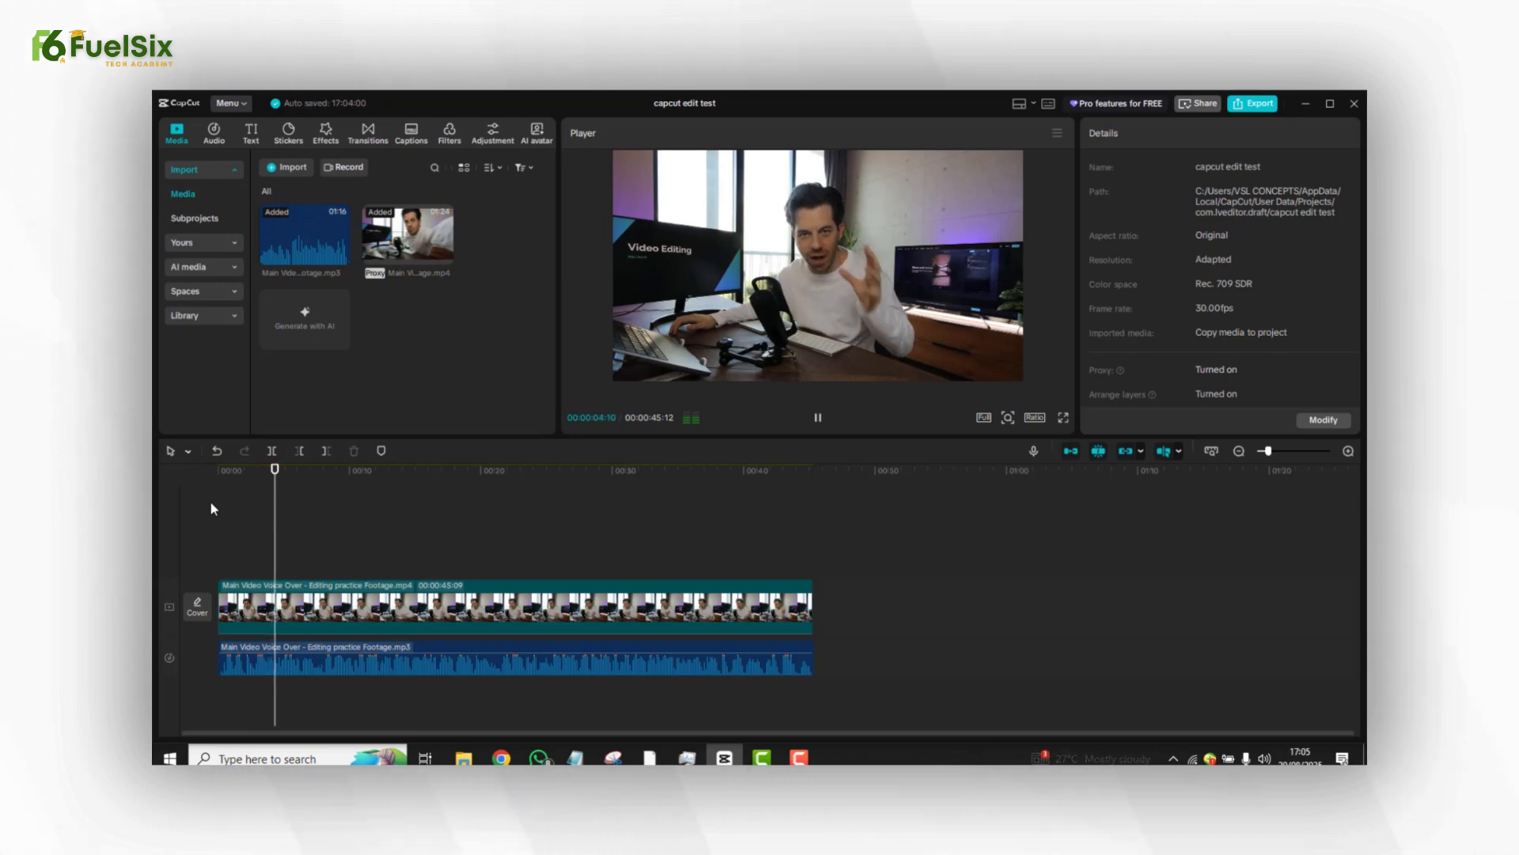
key(space)
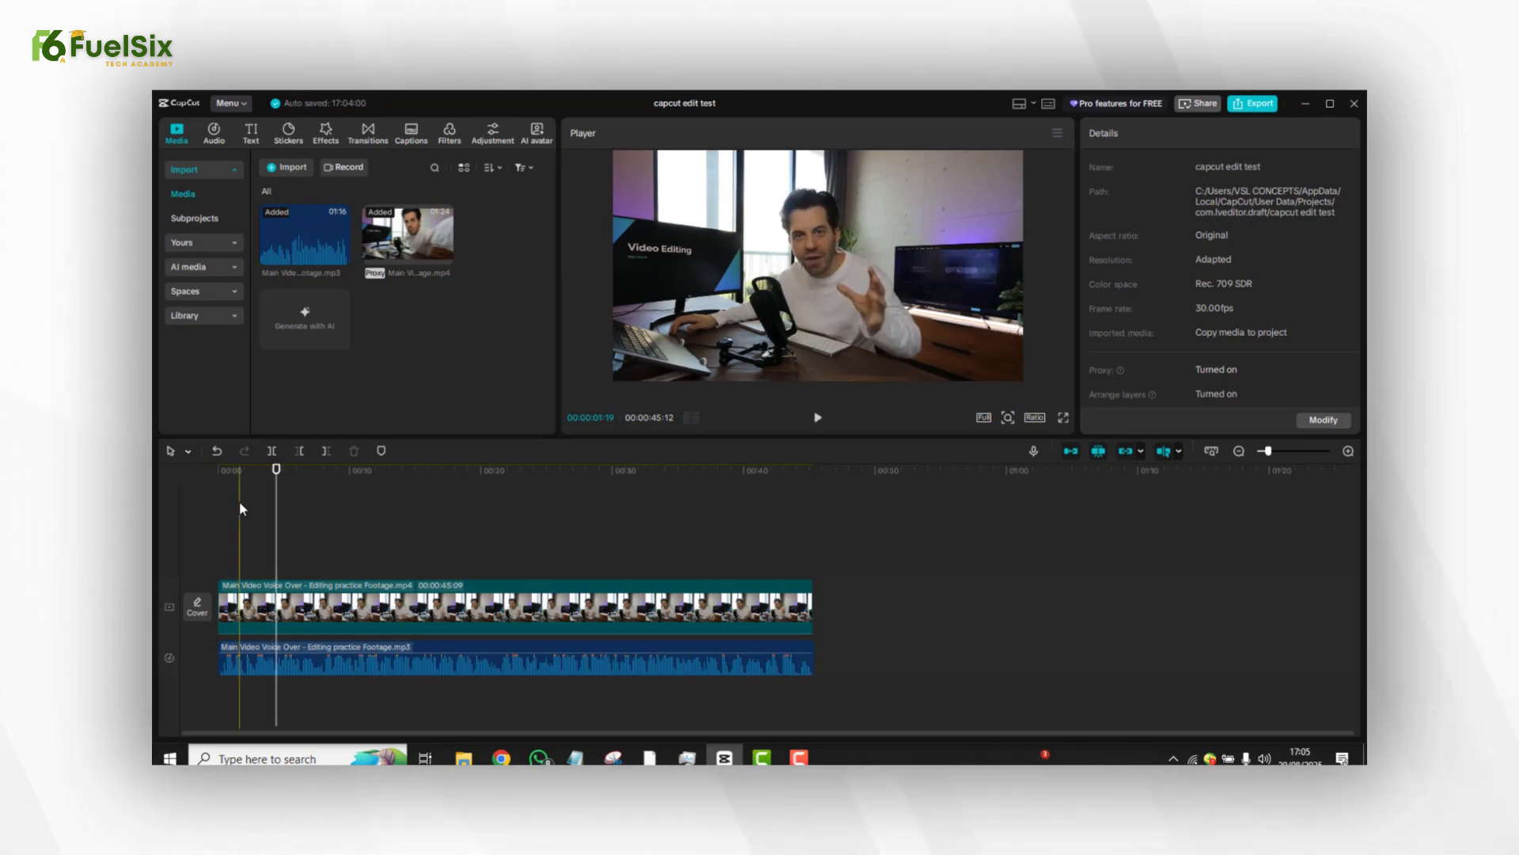